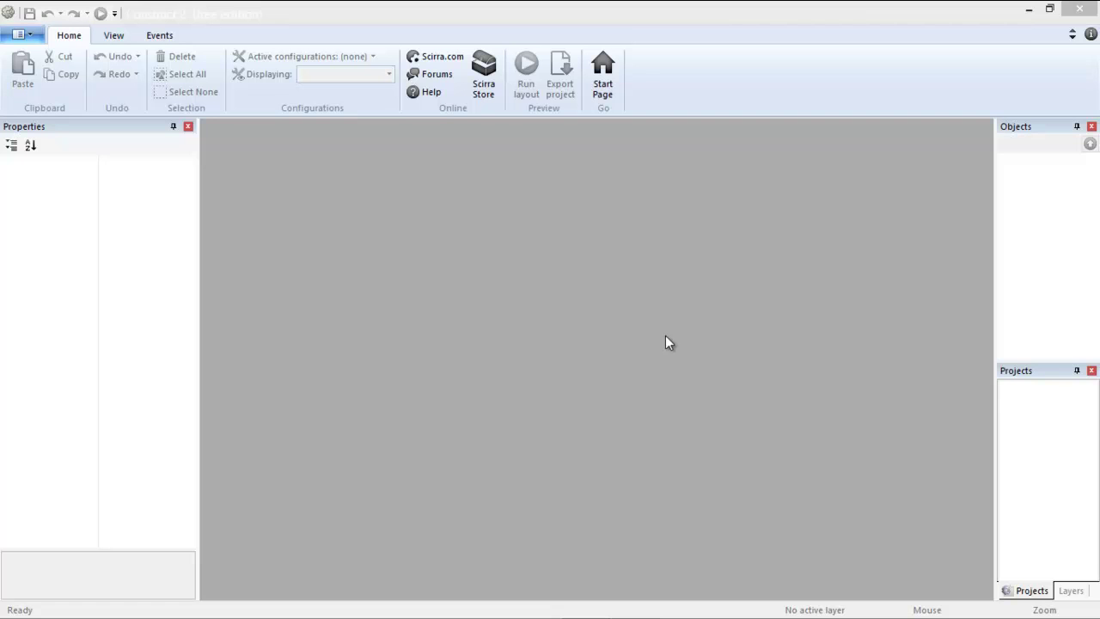
# Create a new project from File > New using the 'New empty project' template
pyautogui.click(29, 36)
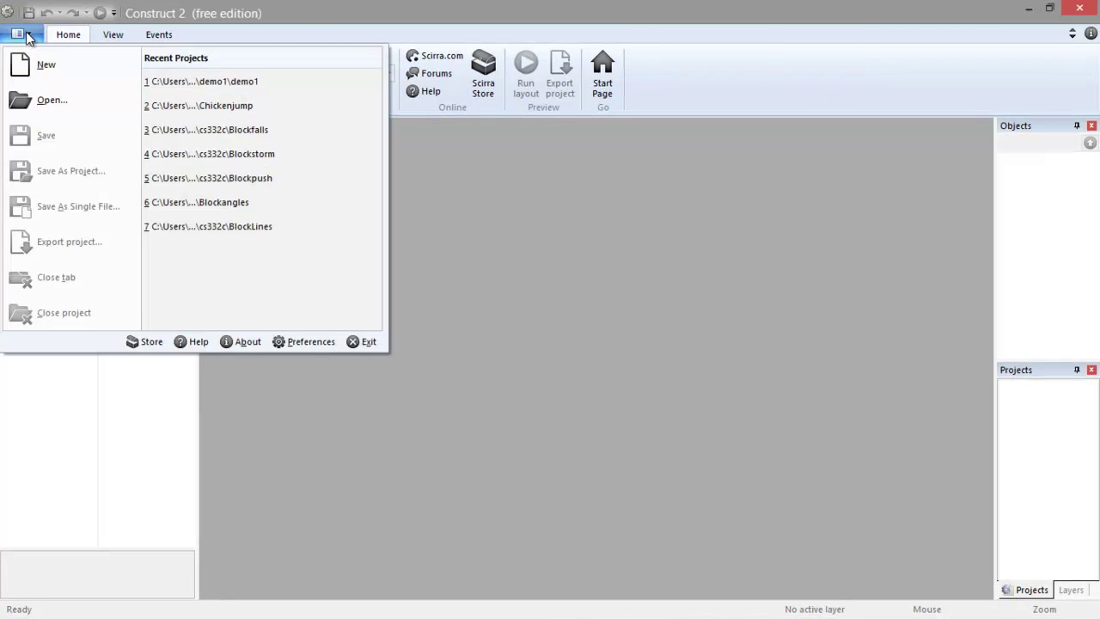
pyautogui.click(92, 65)
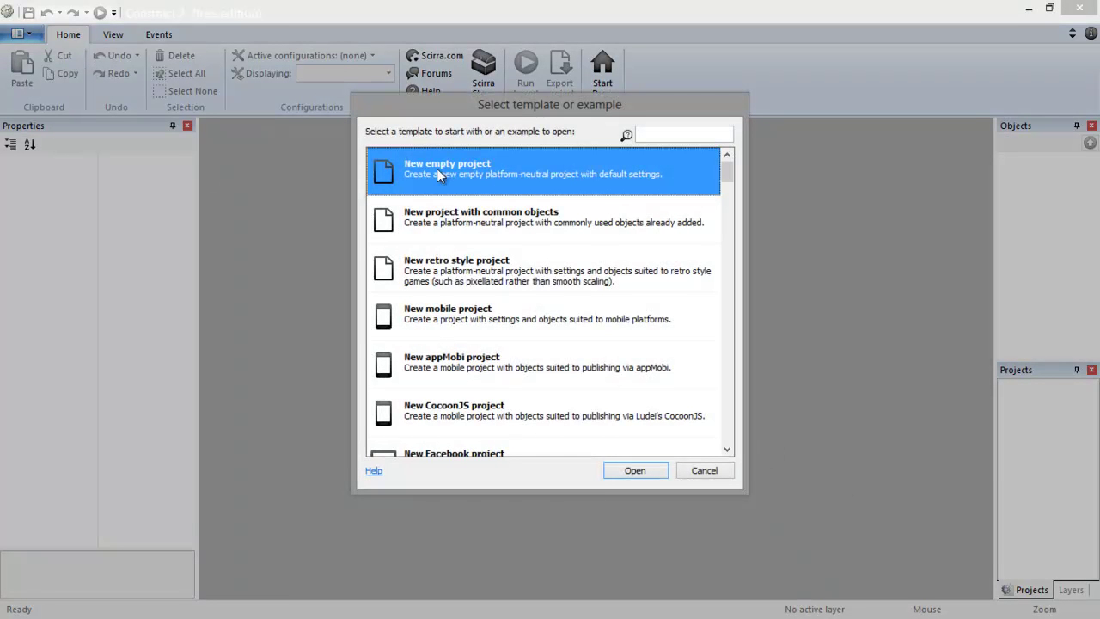
pyautogui.click(649, 471)
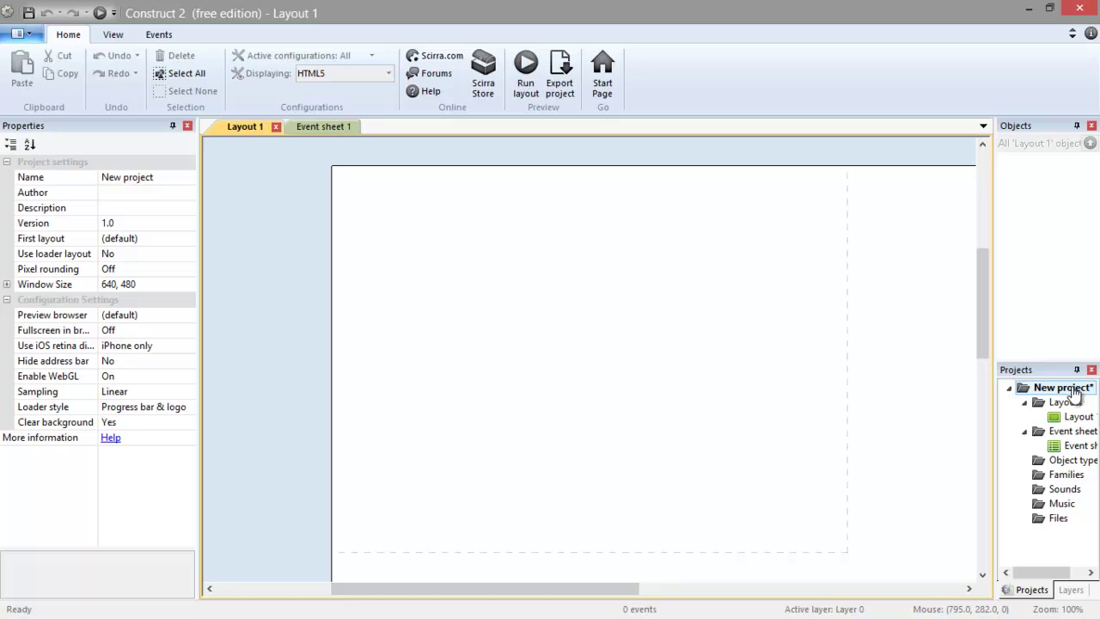
# In Project properties, set name Demo, author Me and description 'A game'
pyautogui.click(1042, 391)
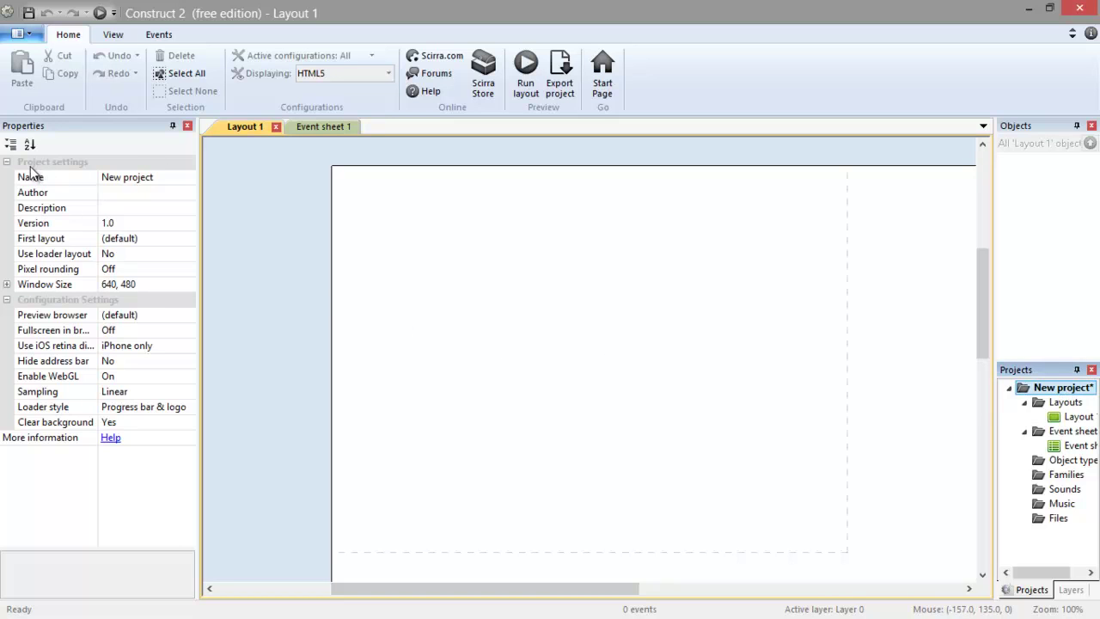
pyautogui.click(167, 178)
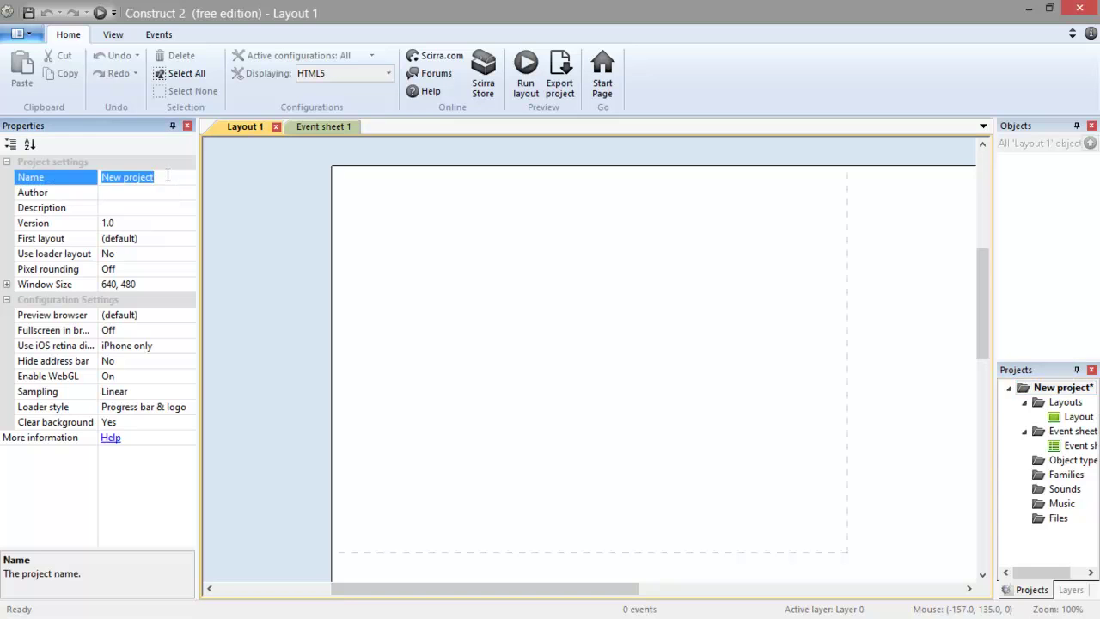
pyautogui.write('Demo')
pyautogui.click(144, 189)
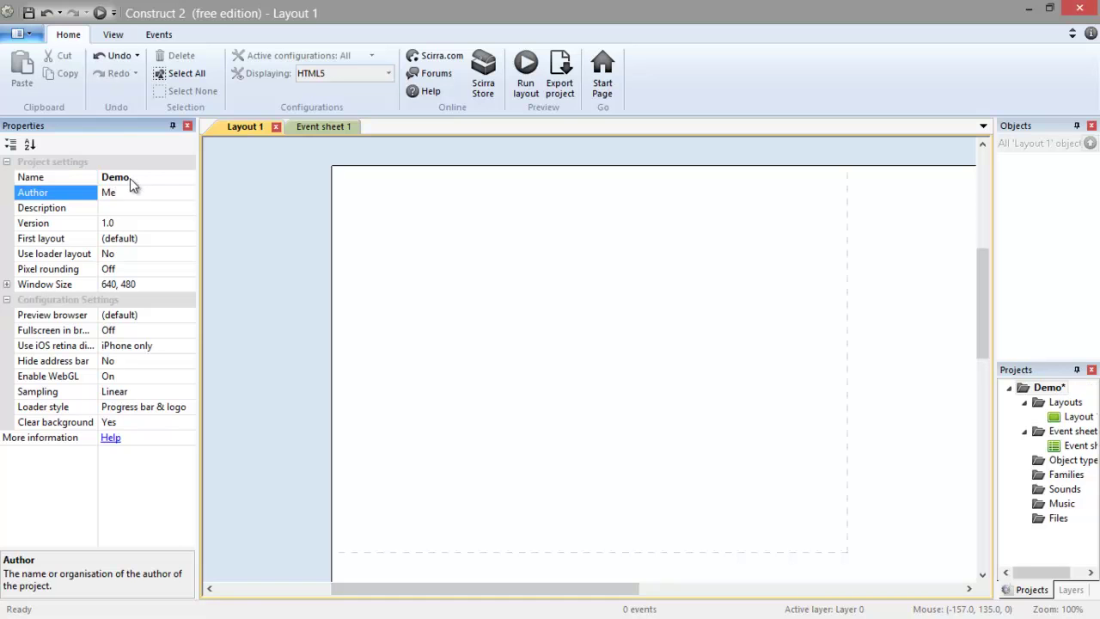
pyautogui.click(148, 203)
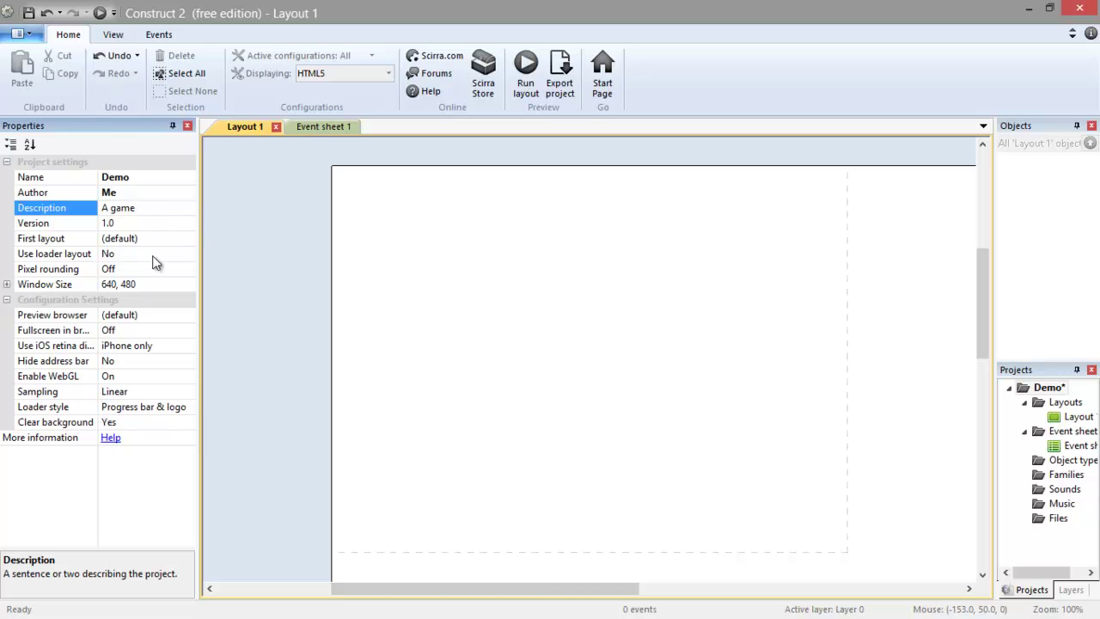
# Set the preview browser to Firefox and fullscreen mode to Letterbox scale
pyautogui.click(135, 317)
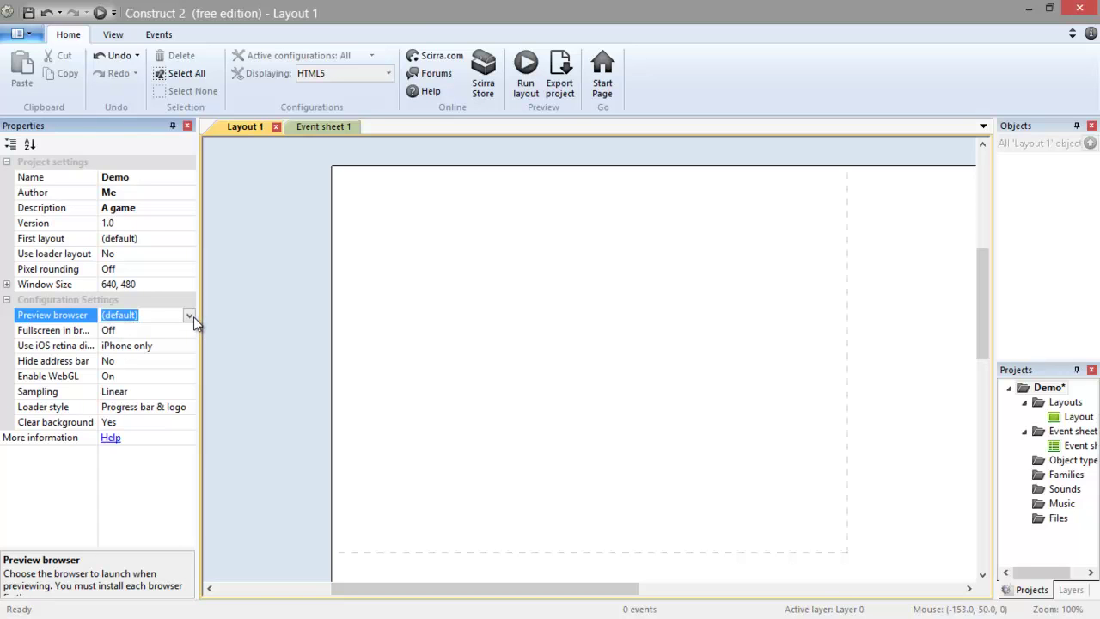
pyautogui.click(193, 316)
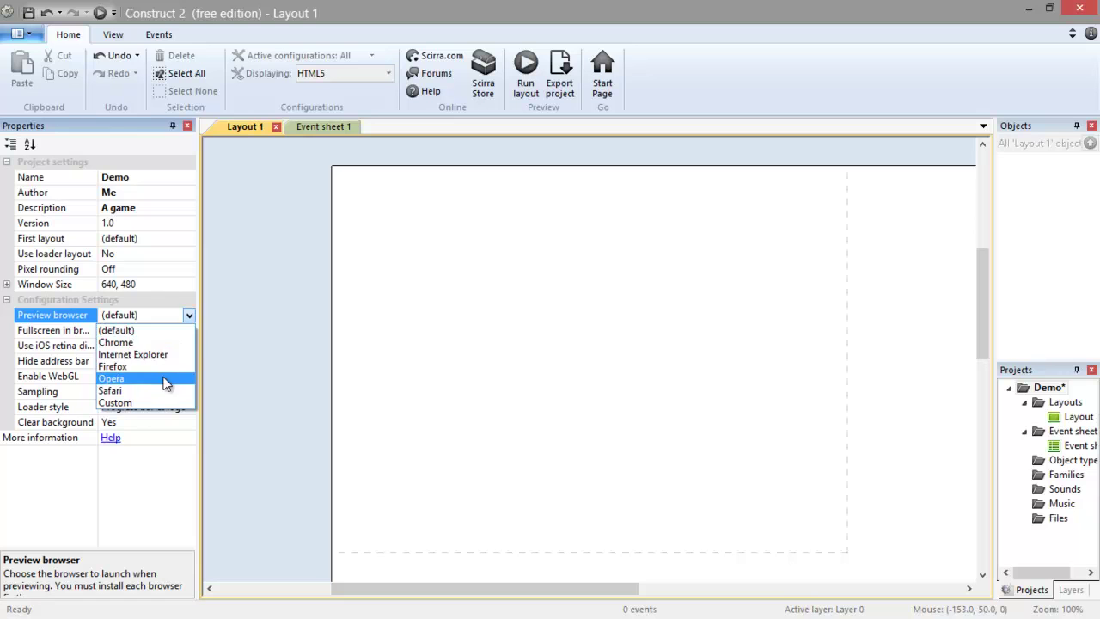
pyautogui.click(169, 367)
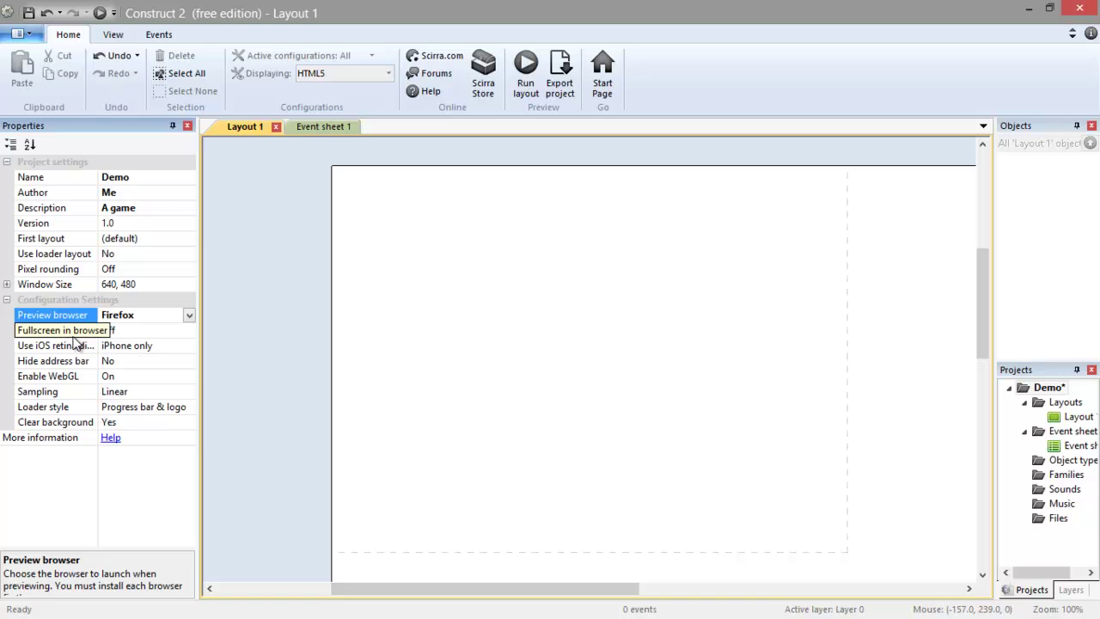
pyautogui.click(124, 333)
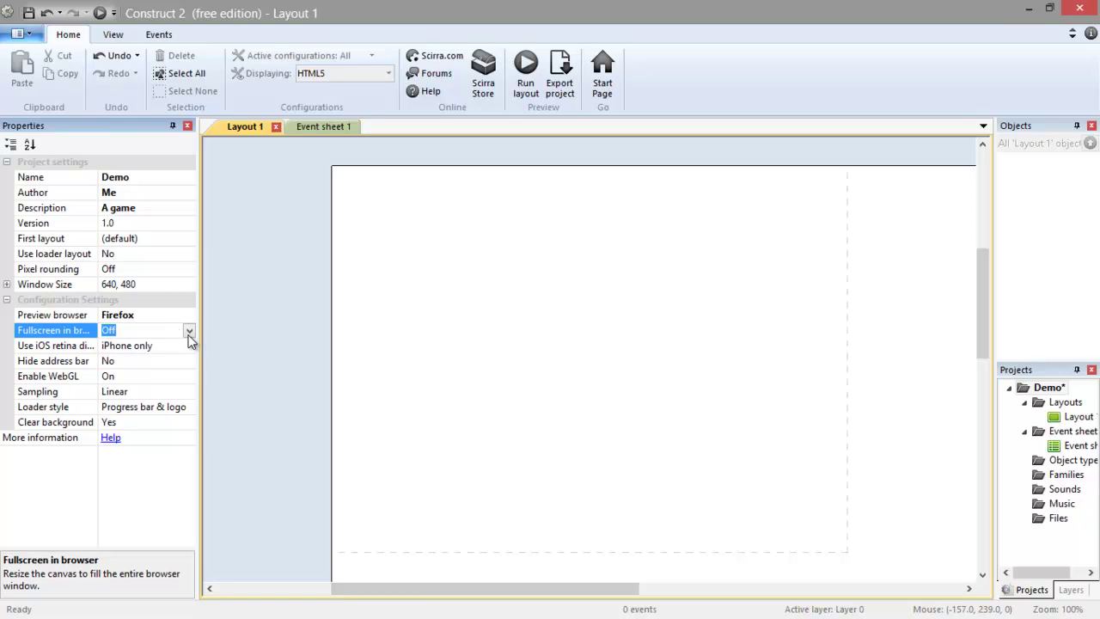
pyautogui.click(189, 332)
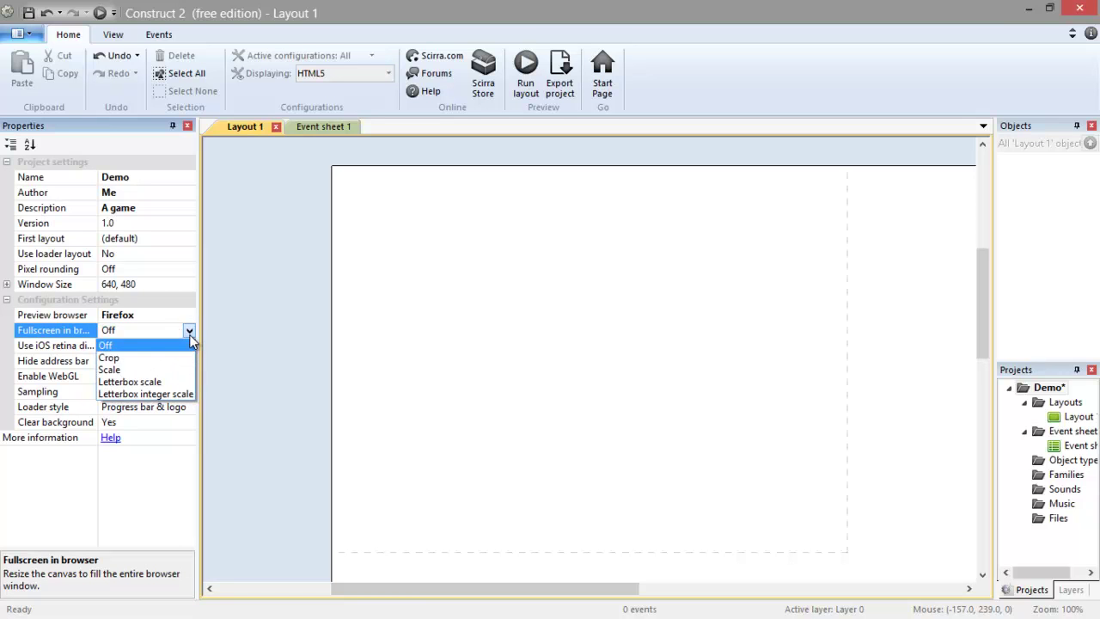
pyautogui.click(170, 383)
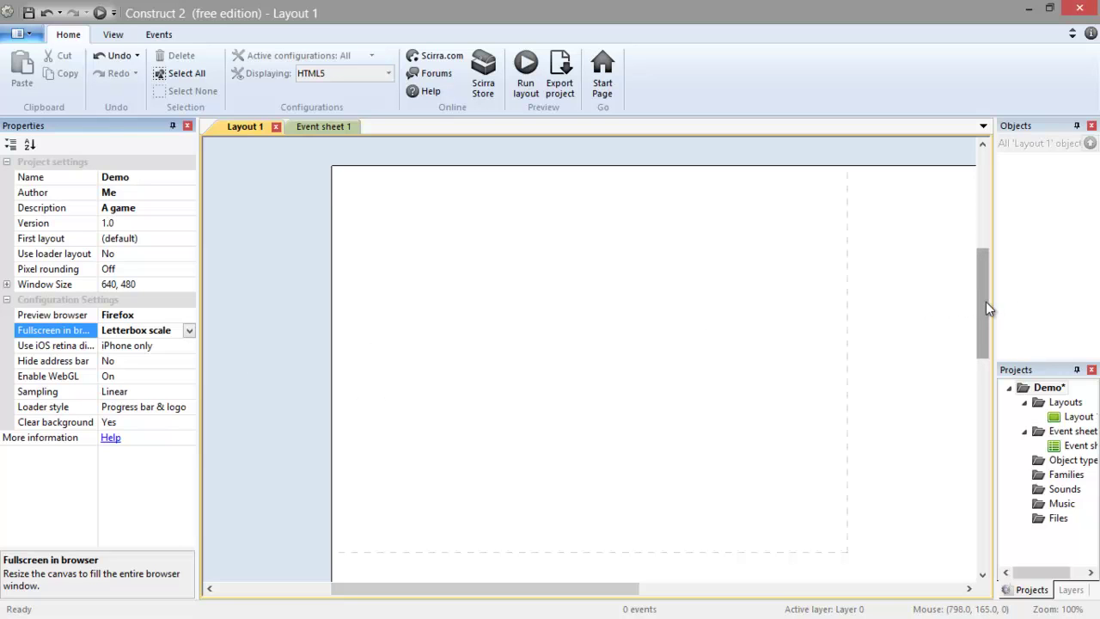
# Change Layout 1's Layout Size from 1280, 1024 to 640, 480
pyautogui.moveTo(989, 304)
pyautogui.mouseDown()
pyautogui.moveTo(989, 317)
pyautogui.moveTo(984, 302)
pyautogui.mouseUp()
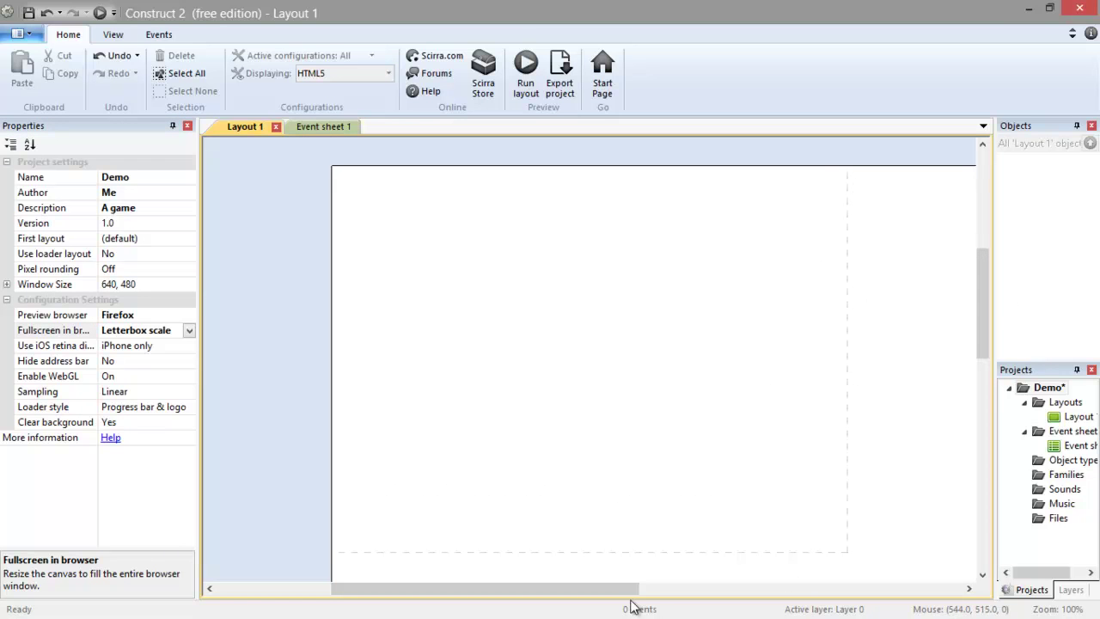
pyautogui.moveTo(985, 310)
pyautogui.mouseDown()
pyautogui.moveTo(983, 332)
pyautogui.moveTo(977, 320)
pyautogui.mouseUp()
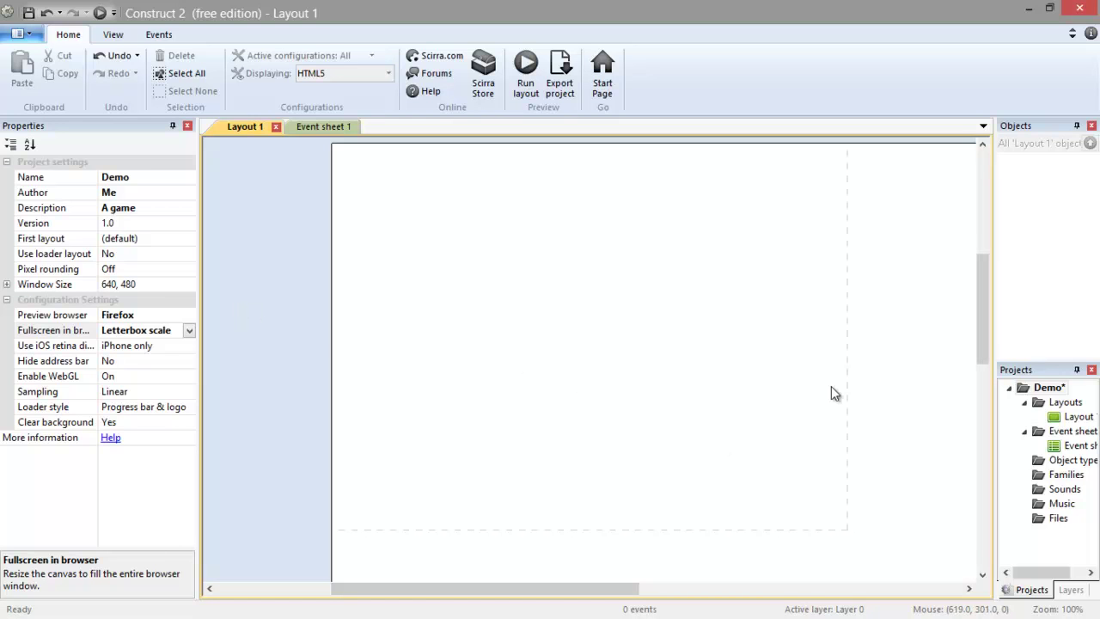
pyautogui.click(657, 264)
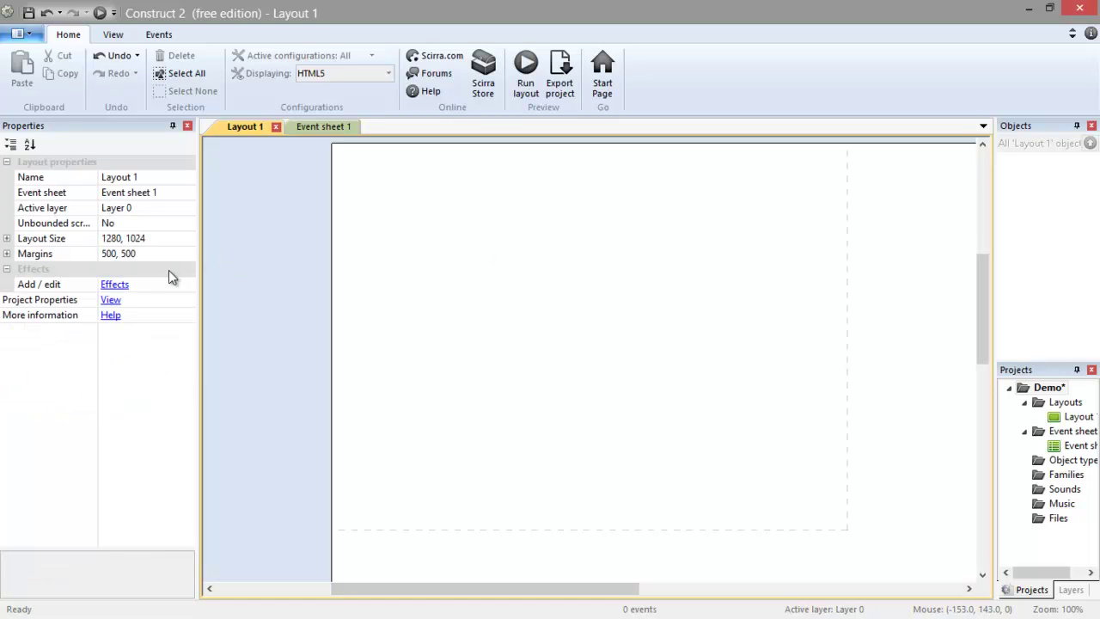
pyautogui.click(143, 240)
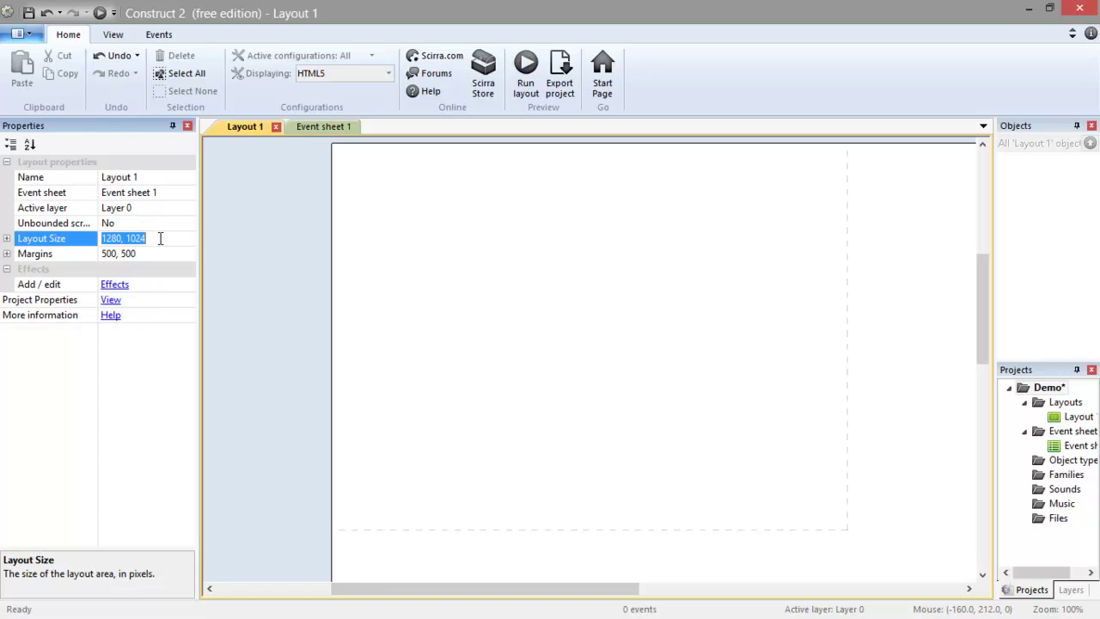
pyautogui.write('640, 480')
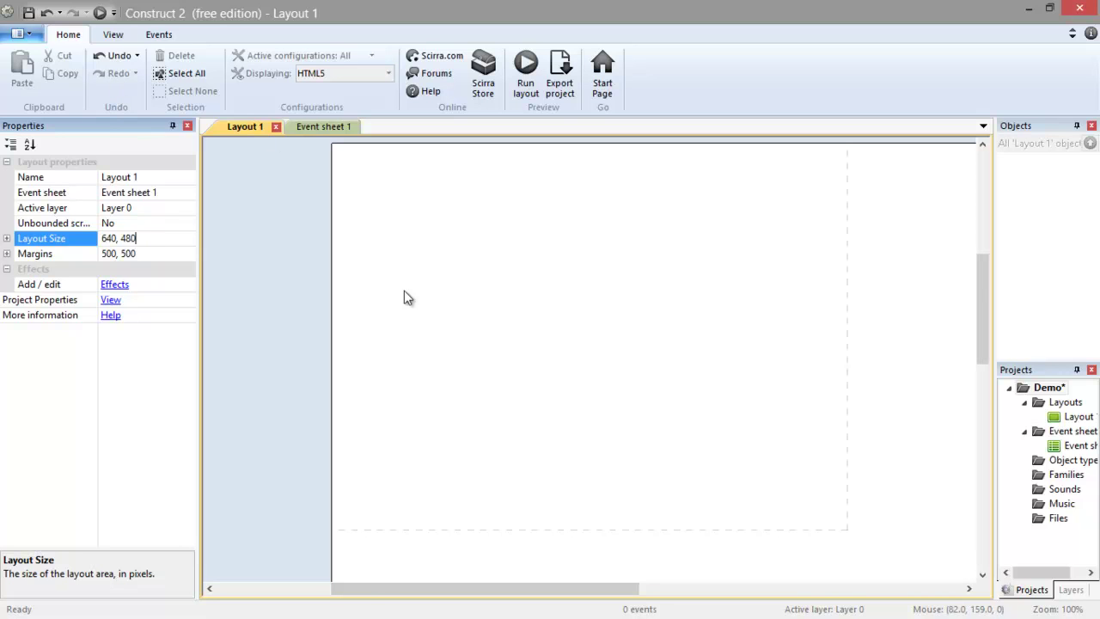
pyautogui.click(249, 295)
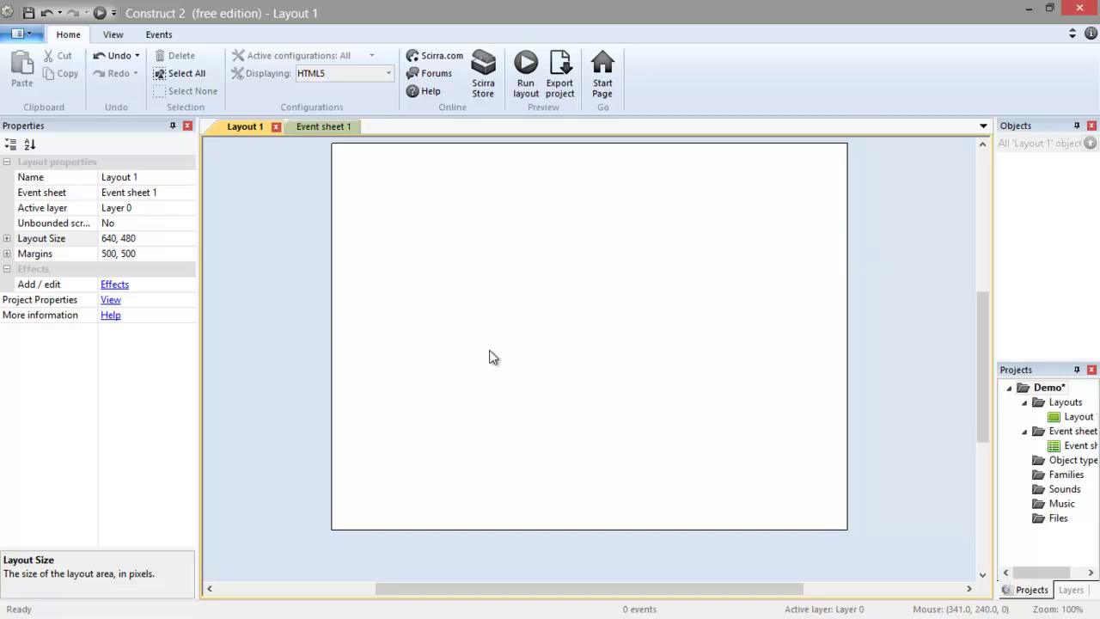
# Insert a Sprite object and place it on the layout
pyautogui.doubleClick(660, 269)
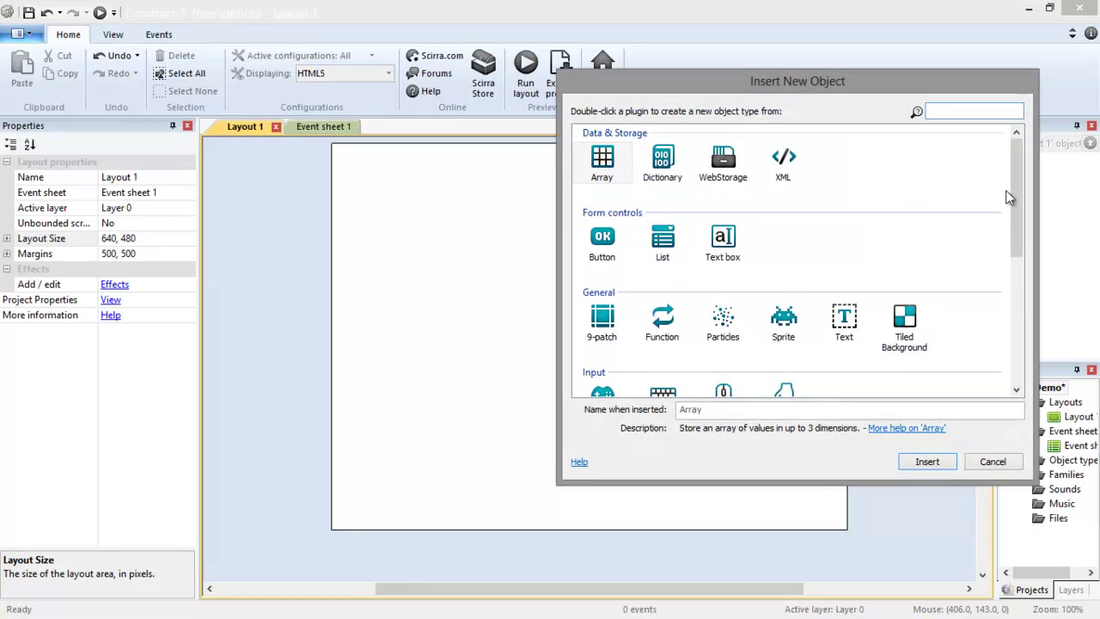
pyautogui.moveTo(1016, 188); pyautogui.dragTo(1016, 198)
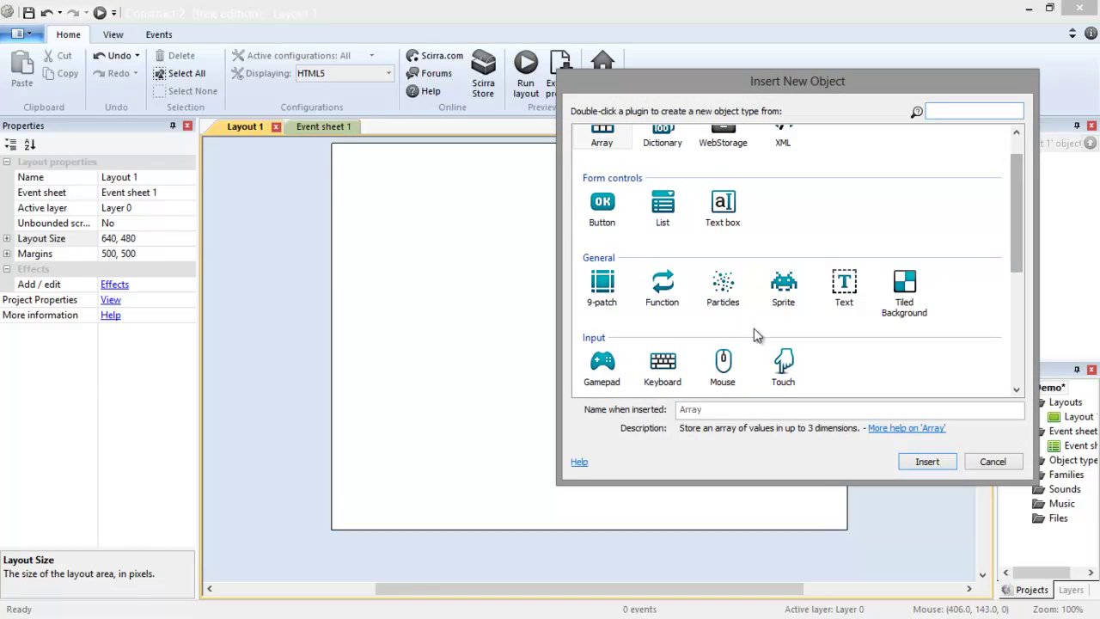
pyautogui.doubleClick(783, 288)
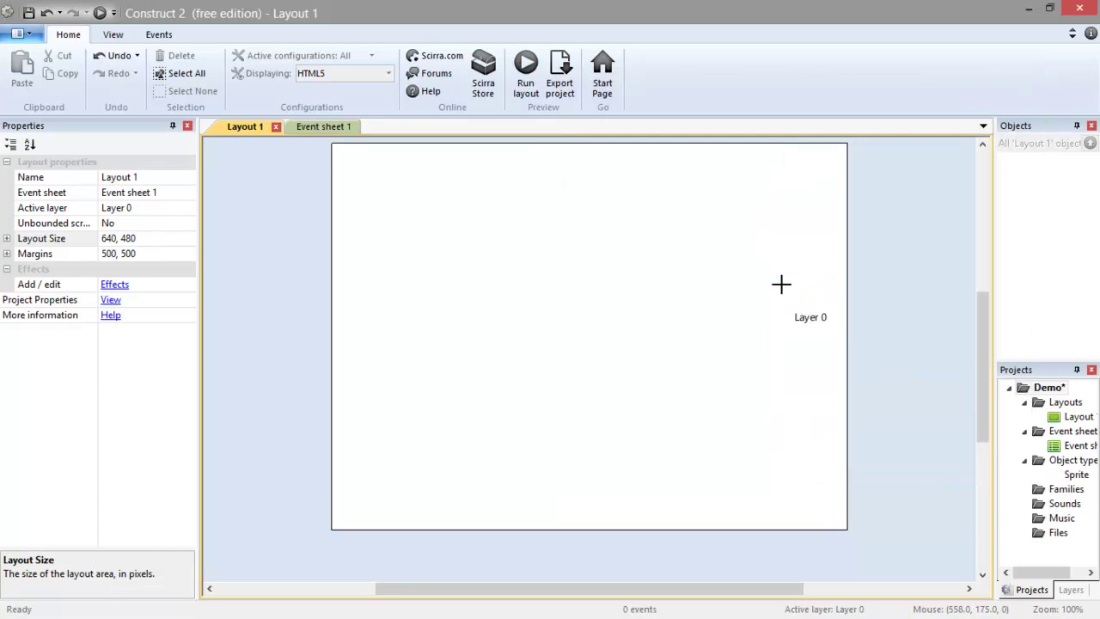
pyautogui.click(543, 220)
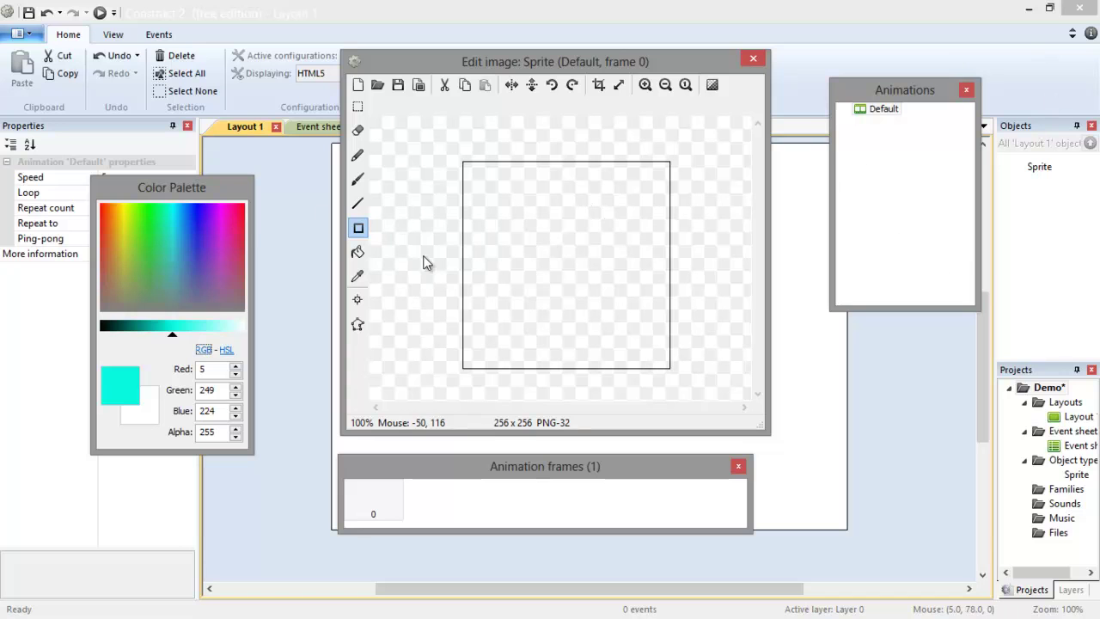
# Paint the sprite image as a solid cyan filled rectangle
pyautogui.moveTo(175, 276); pyautogui.dragTo(173, 210)
pyautogui.moveTo(434, 131); pyautogui.dragTo(700, 393)
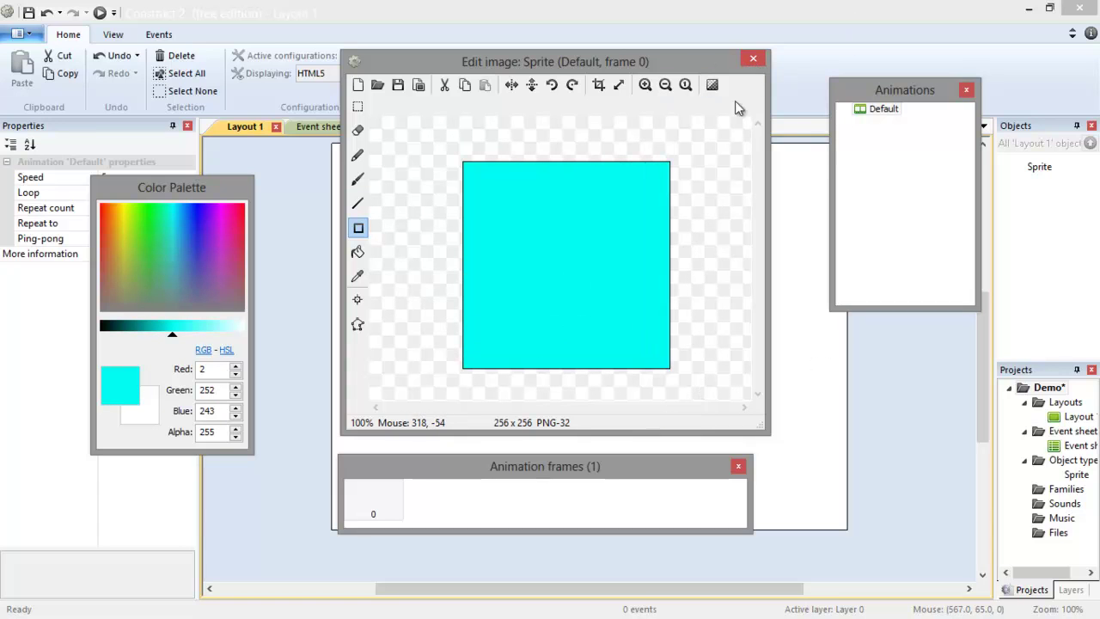
pyautogui.click(753, 59)
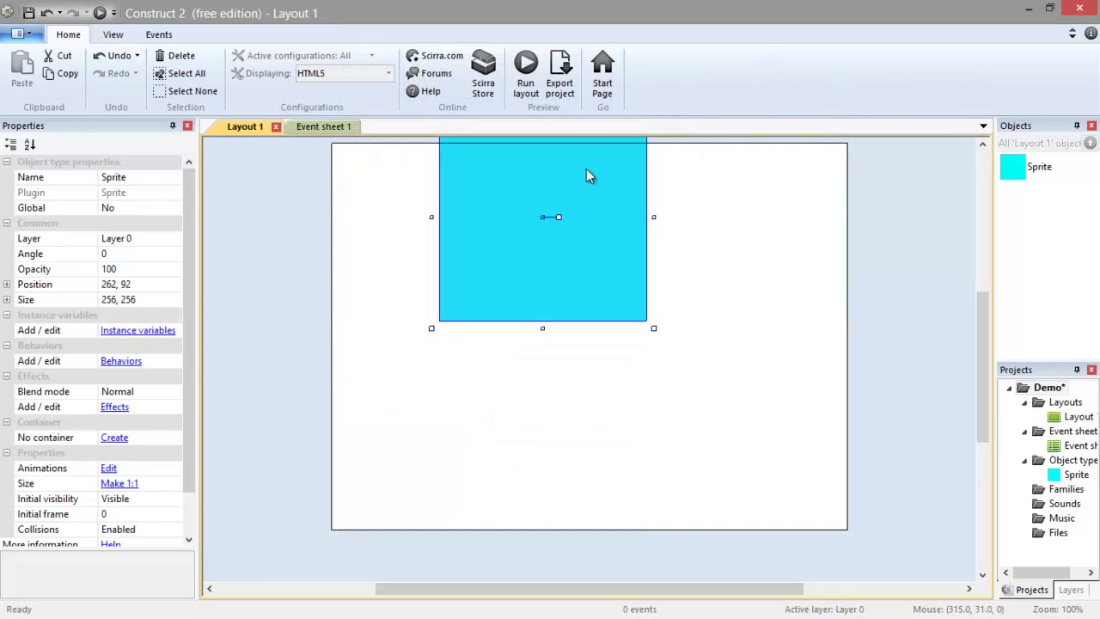
# Rename the cyan sprite object to 'hero'
pyautogui.moveTo(601, 214); pyautogui.dragTo(609, 253)
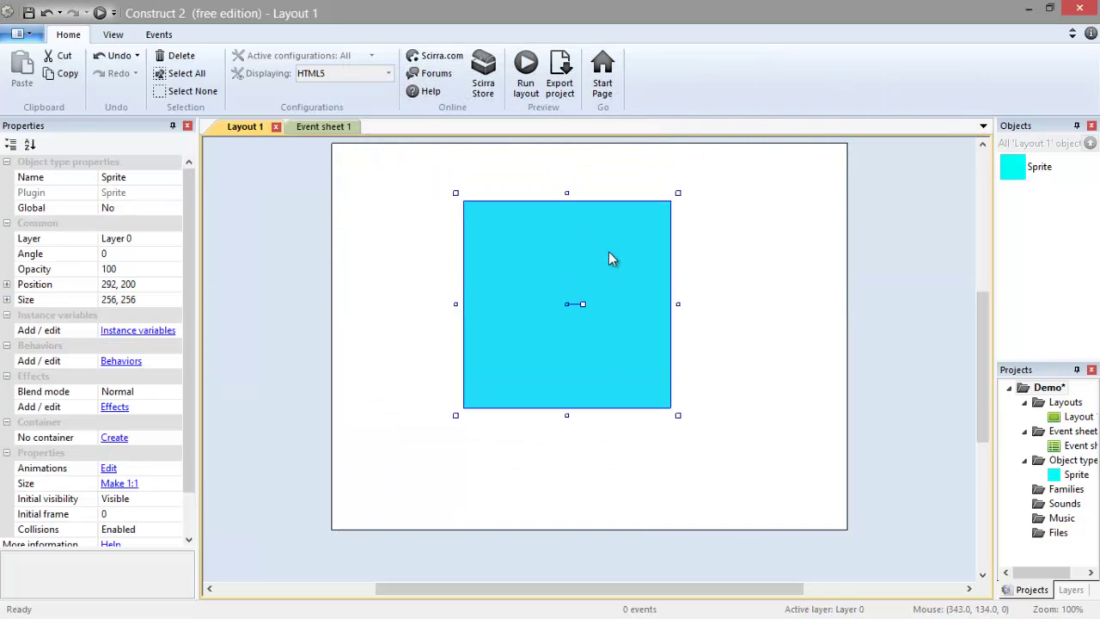
pyautogui.click(1030, 176)
pyautogui.click(1038, 292)
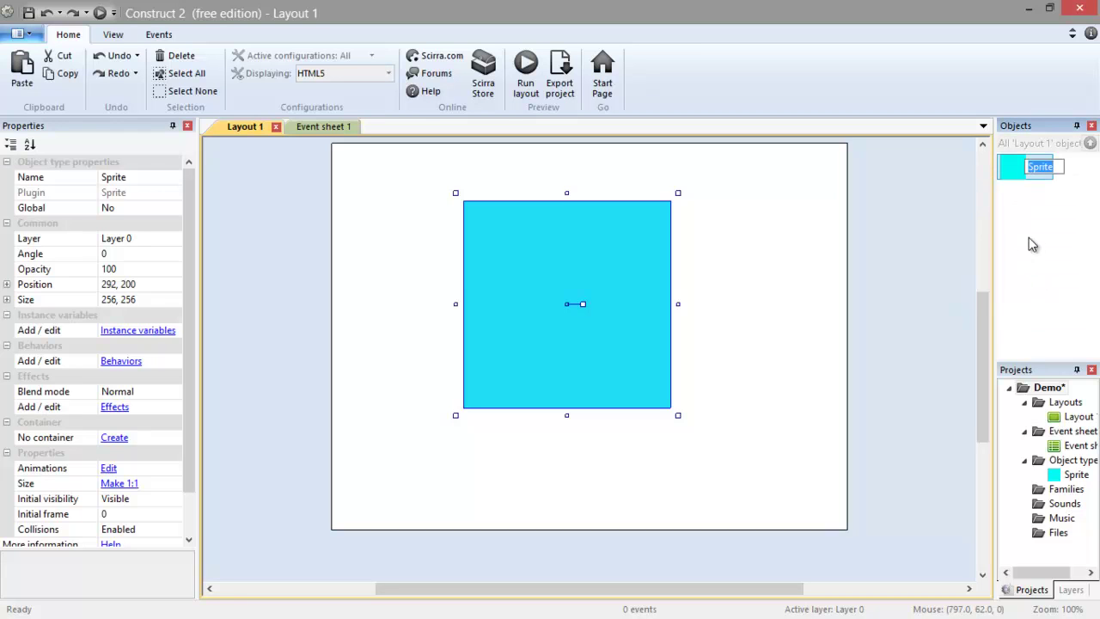
pyautogui.write('hero')
pyautogui.click(645, 275)
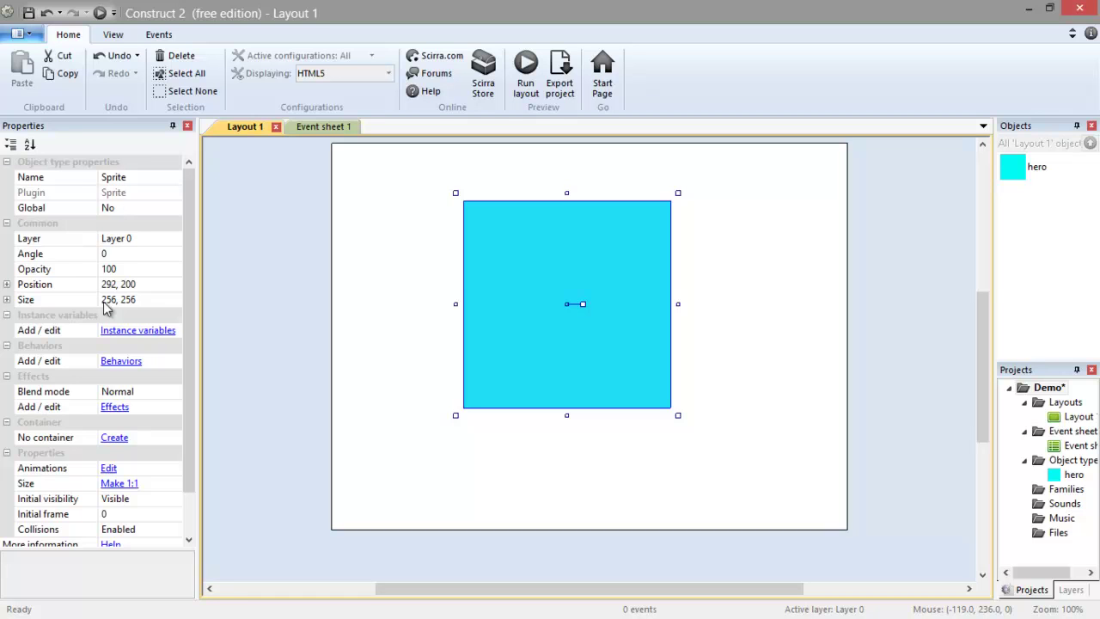
# Resize the hero to 20, 20 and drag it up near the top of the layout
pyautogui.click(154, 302)
pyautogui.write('20, 20')
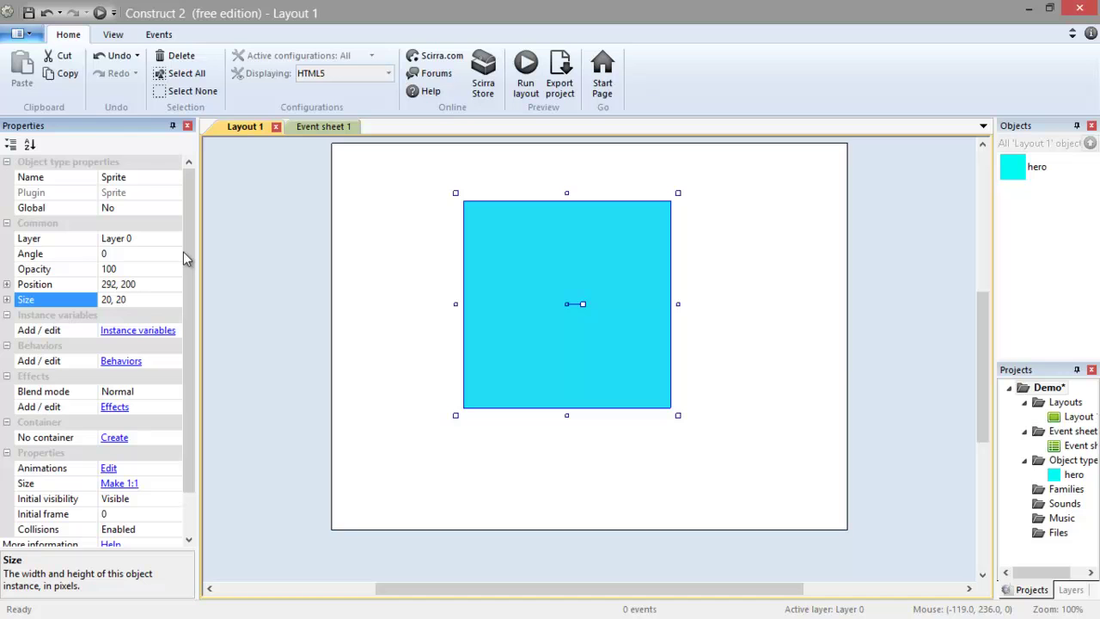
pyautogui.click(402, 294)
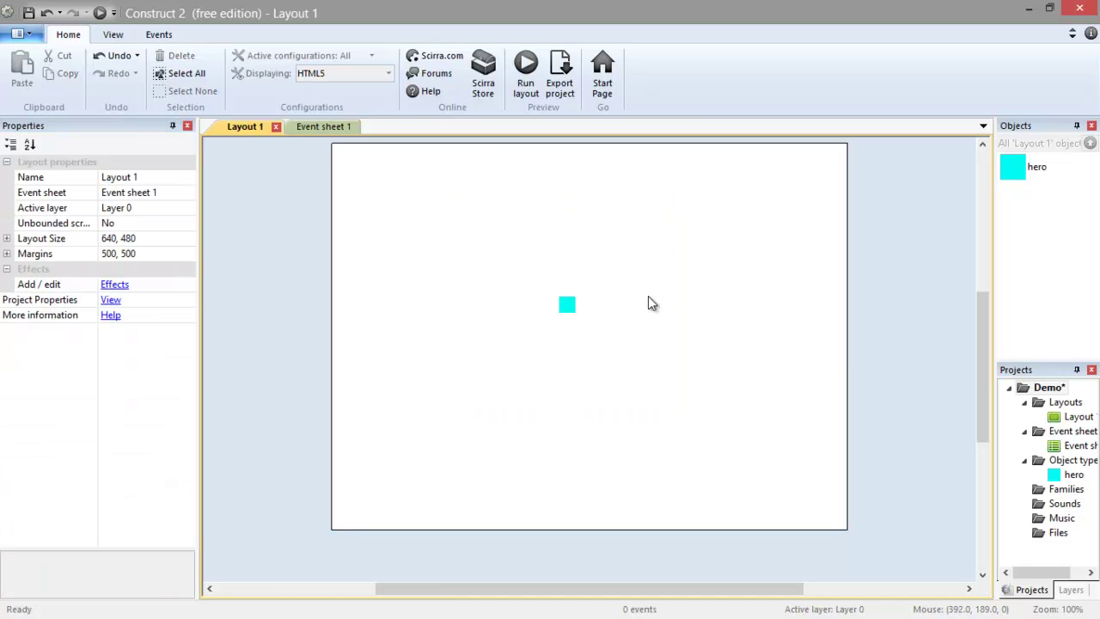
pyautogui.moveTo(566, 305); pyautogui.dragTo(582, 366)
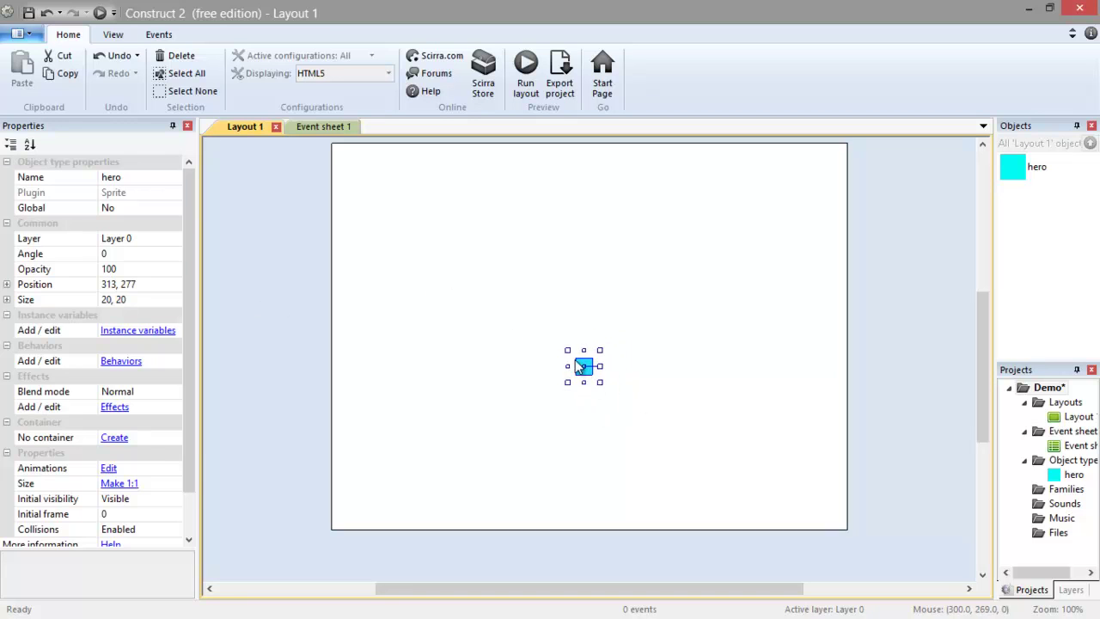
pyautogui.click(587, 384)
pyautogui.moveTo(590, 371); pyautogui.dragTo(604, 258)
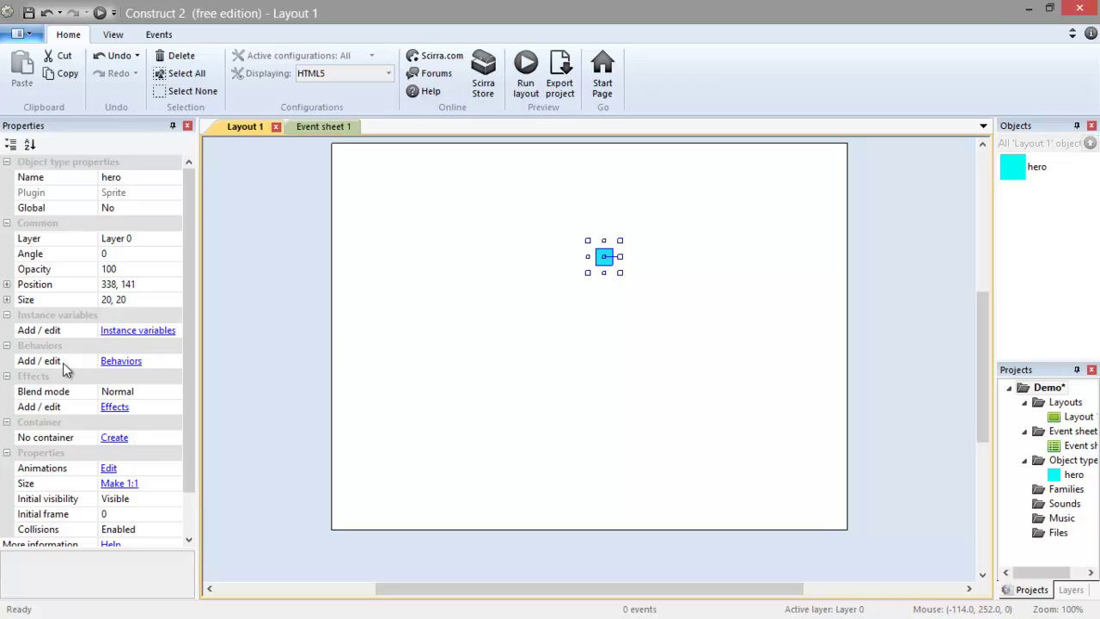
# Add the Platform behavior to the hero
pyautogui.click(121, 361)
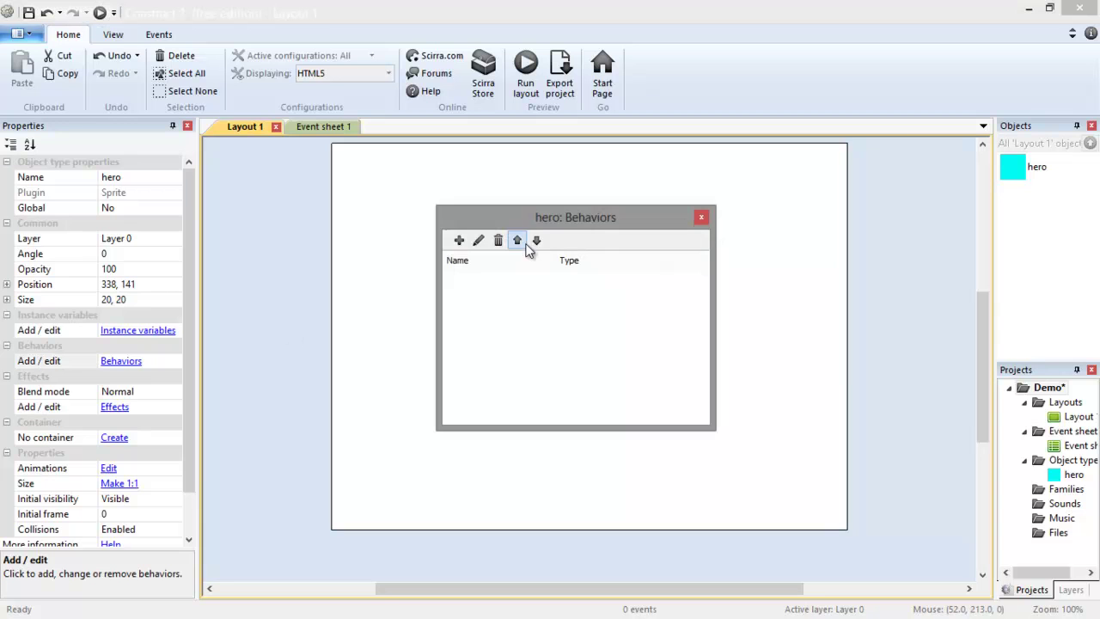
pyautogui.click(454, 244)
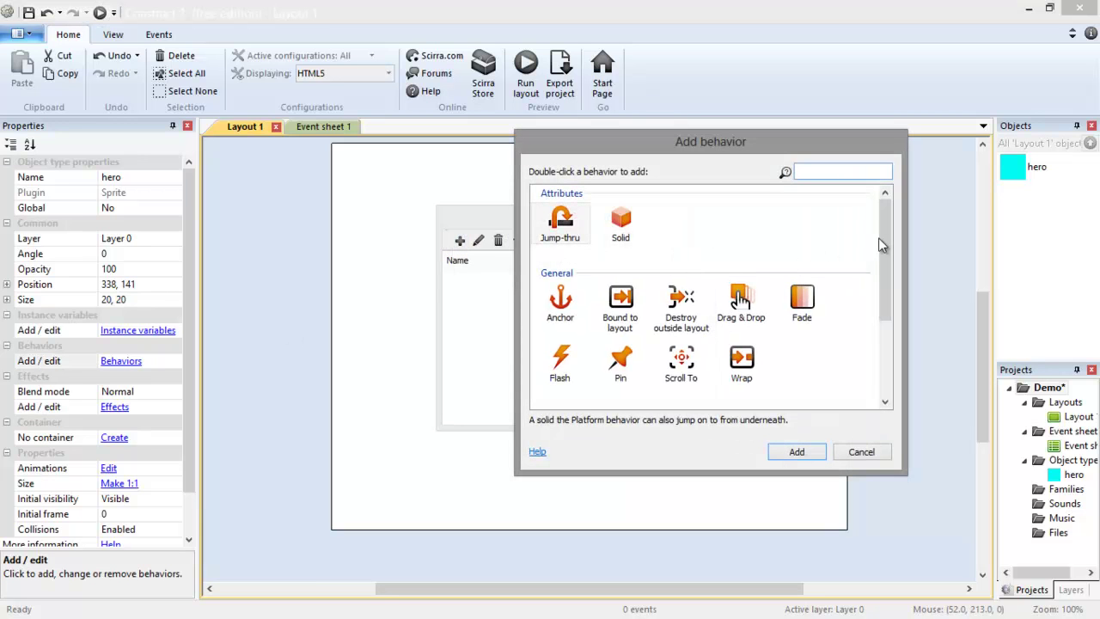
pyautogui.moveTo(880, 240); pyautogui.dragTo(884, 369)
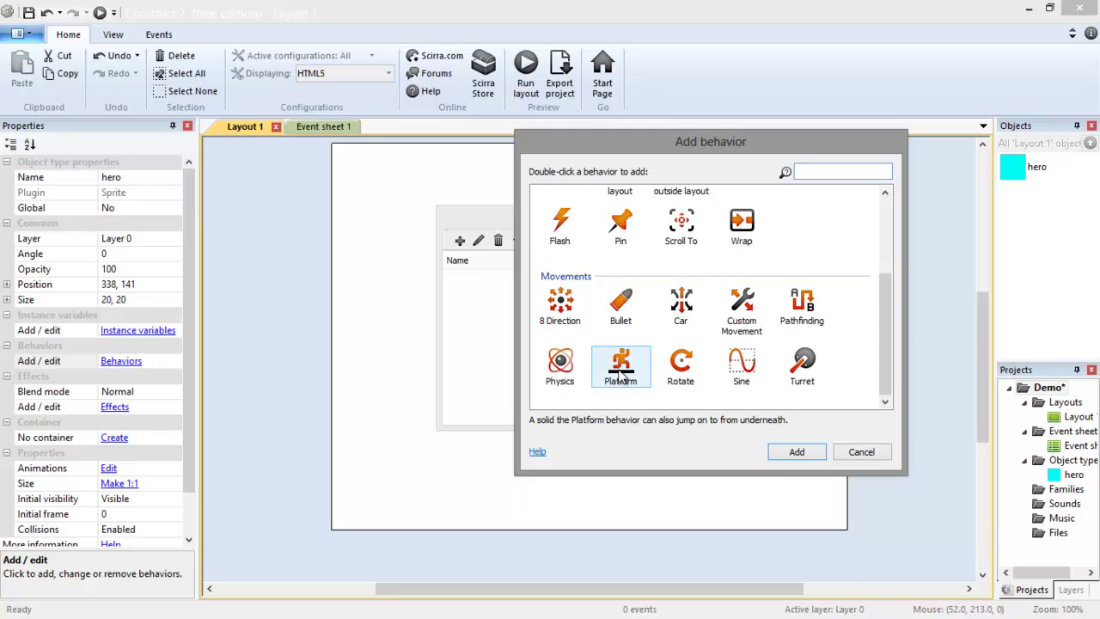
pyautogui.doubleClick(625, 372)
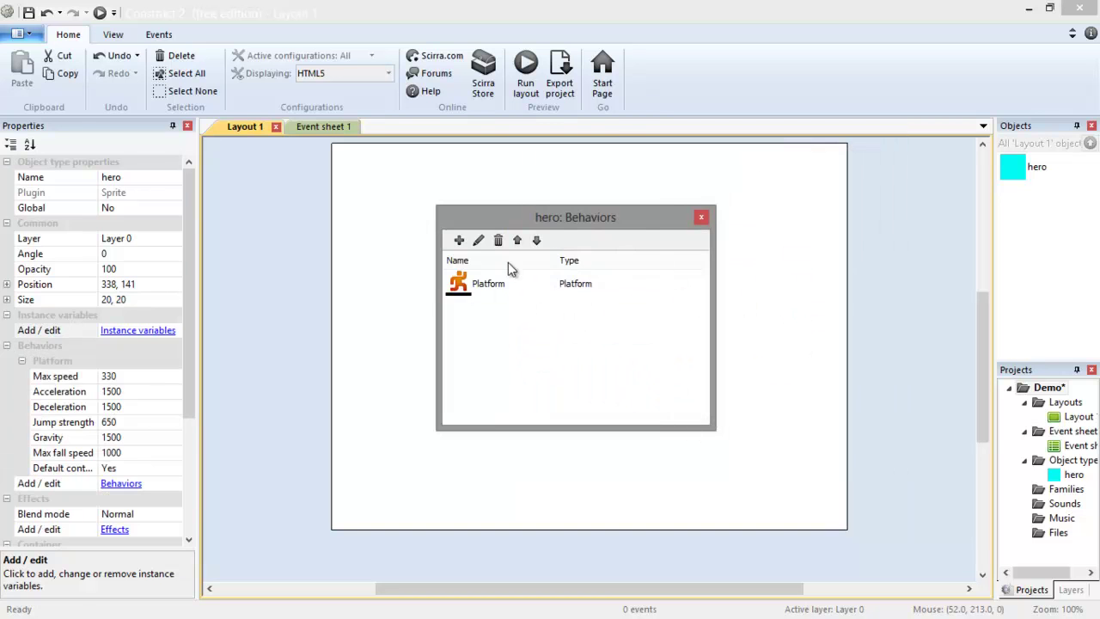
pyautogui.moveTo(523, 216)
pyautogui.mouseDown()
pyautogui.moveTo(521, 268)
pyautogui.moveTo(530, 214)
pyautogui.mouseUp()
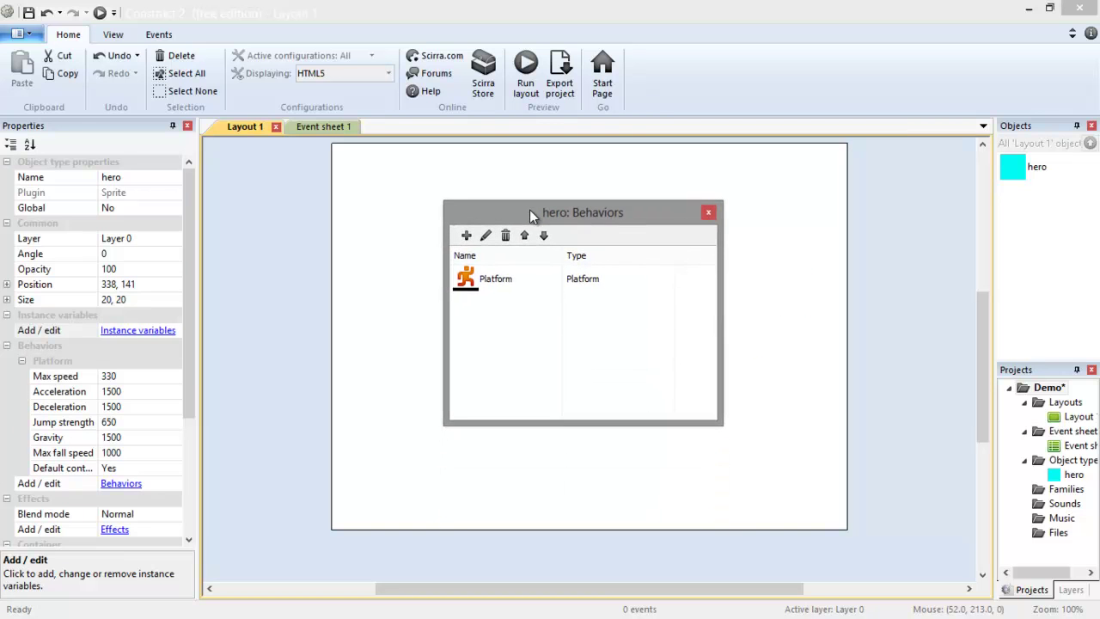
# Add the Bound to layout behavior to the hero and nudge it slightly up-left
pyautogui.click(468, 237)
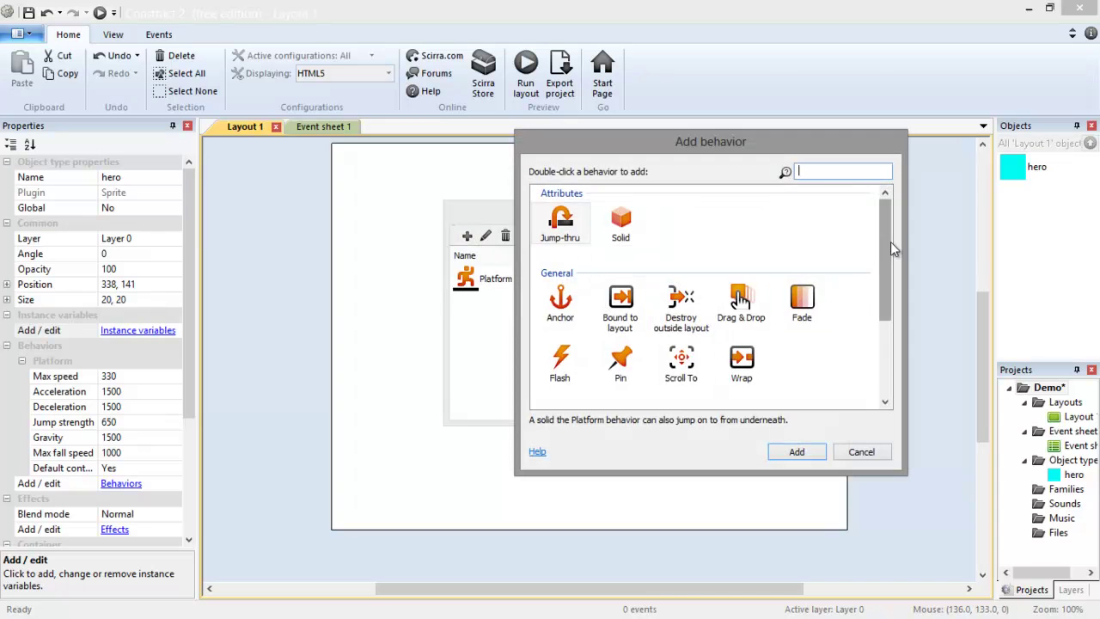
pyautogui.moveTo(890, 242); pyautogui.dragTo(890, 313)
pyautogui.scroll(3, 890, 313)
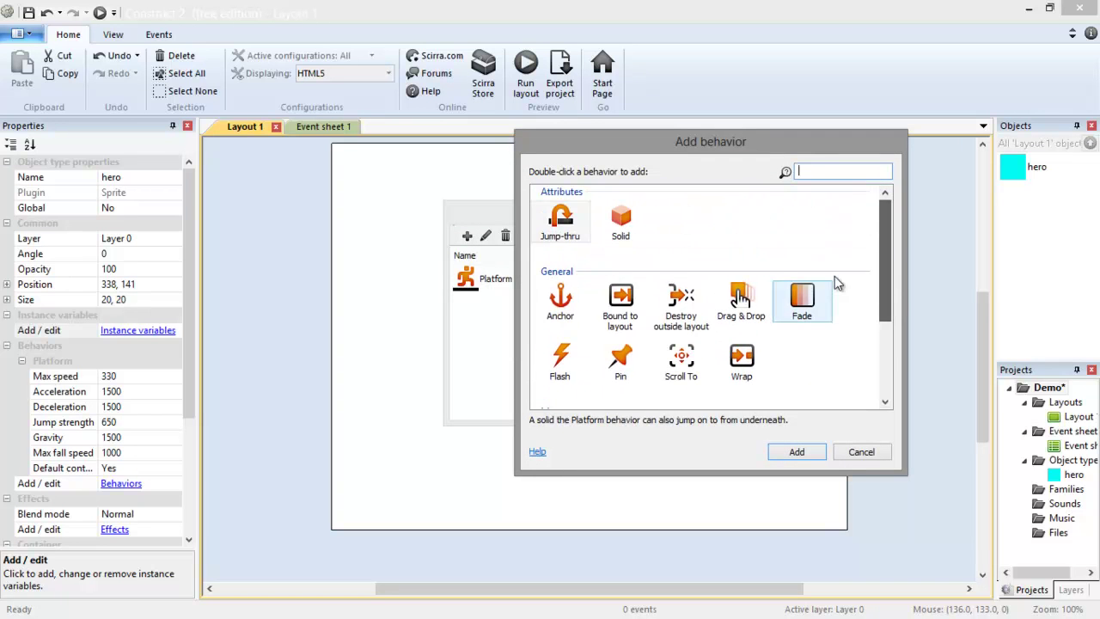
pyautogui.click(620, 306)
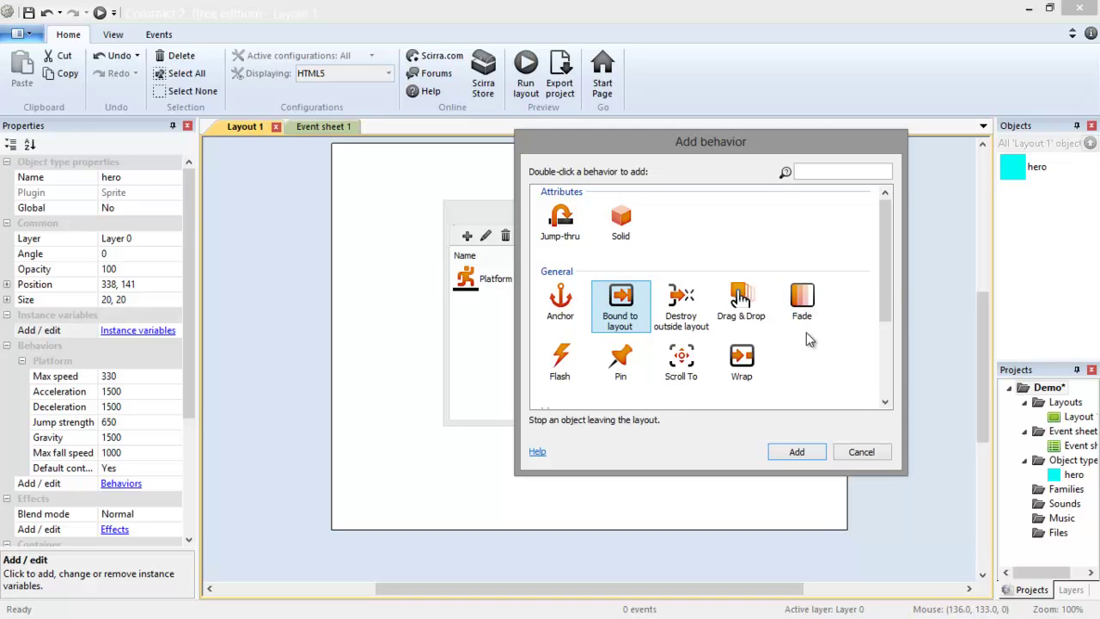
pyautogui.moveTo(890, 281); pyautogui.dragTo(887, 241)
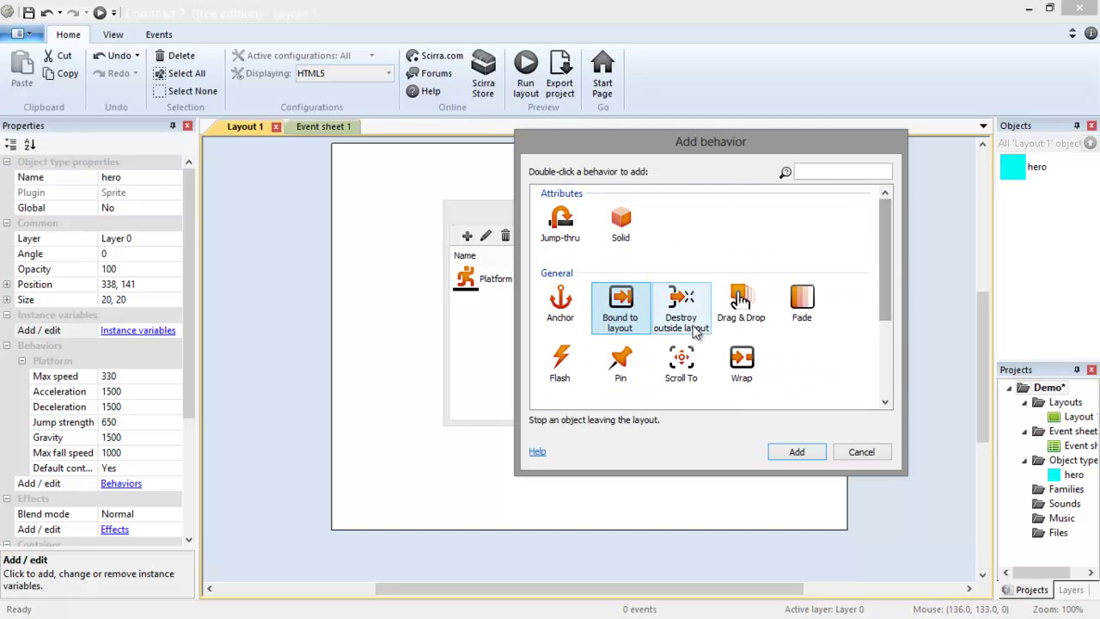
pyautogui.click(789, 453)
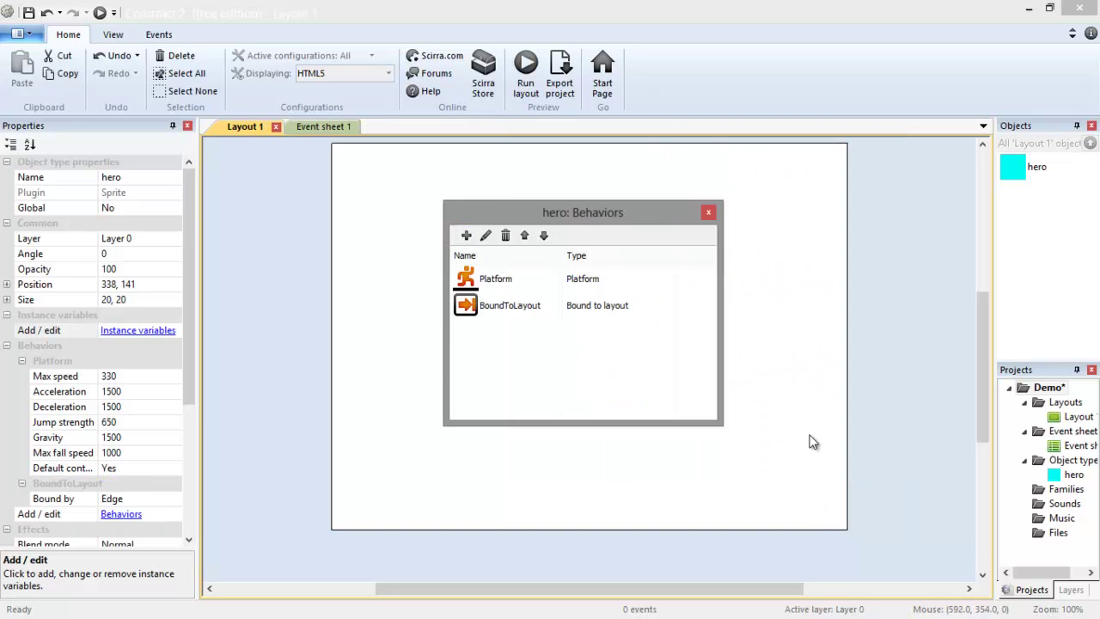
pyautogui.click(708, 212)
pyautogui.click(720, 247)
pyautogui.moveTo(608, 259); pyautogui.dragTo(589, 244)
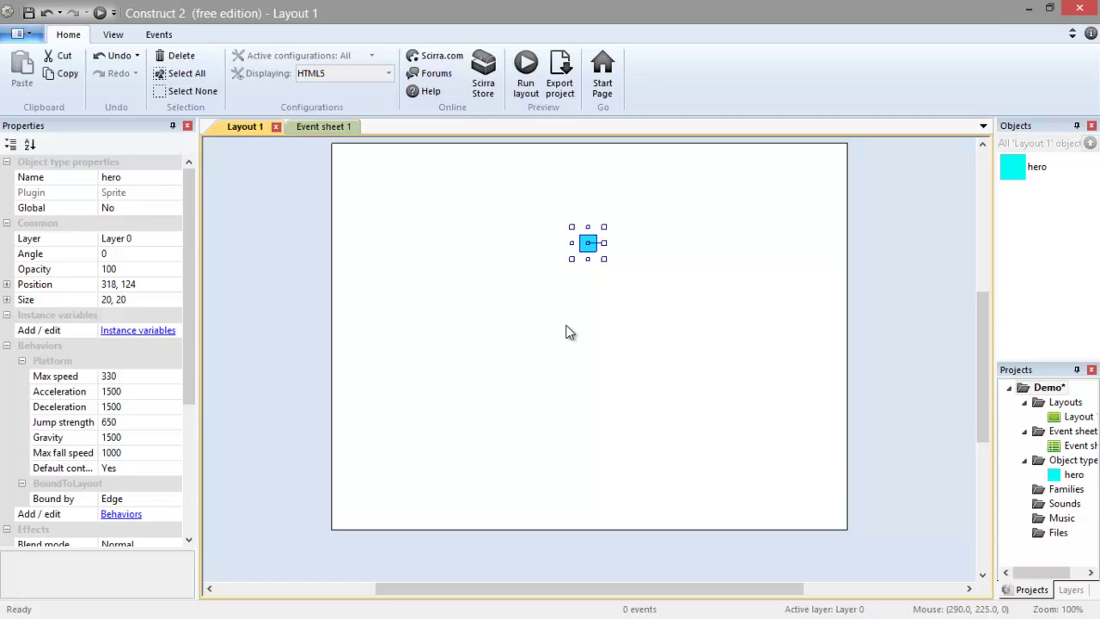
# Insert another Sprite object and place it on the layout
pyautogui.doubleClick(550, 321)
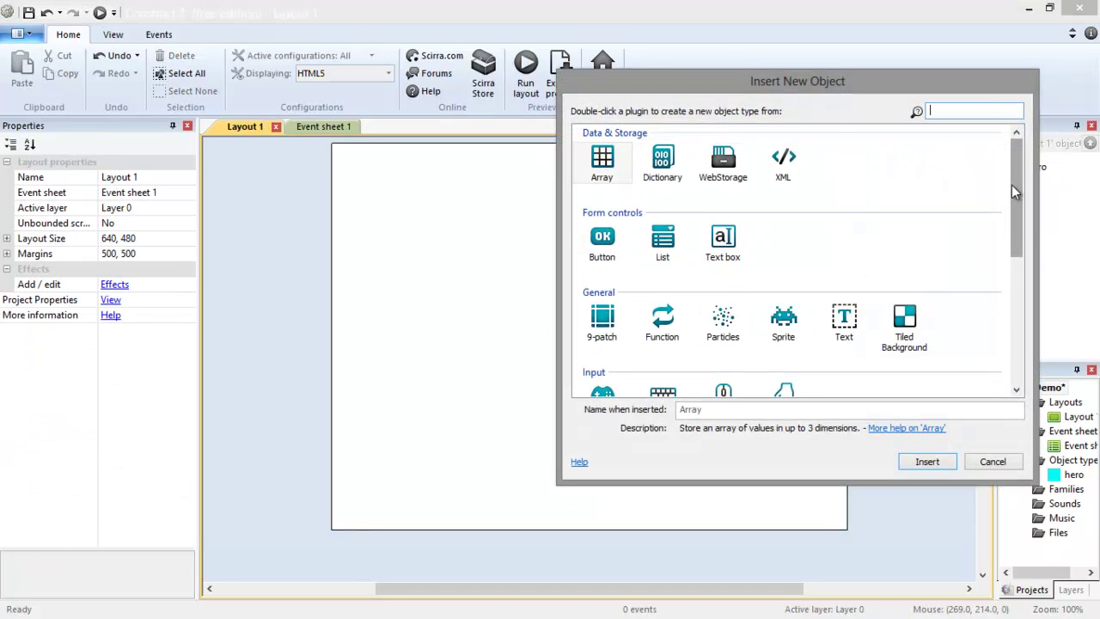
pyautogui.moveTo(1017, 175); pyautogui.dragTo(1015, 221)
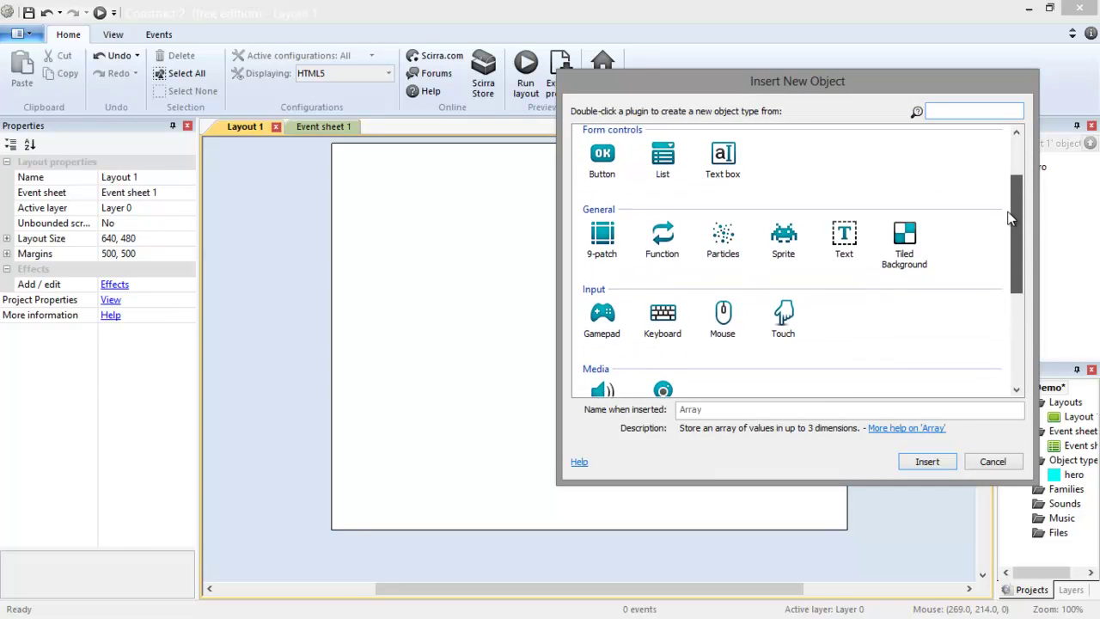
pyautogui.doubleClick(783, 245)
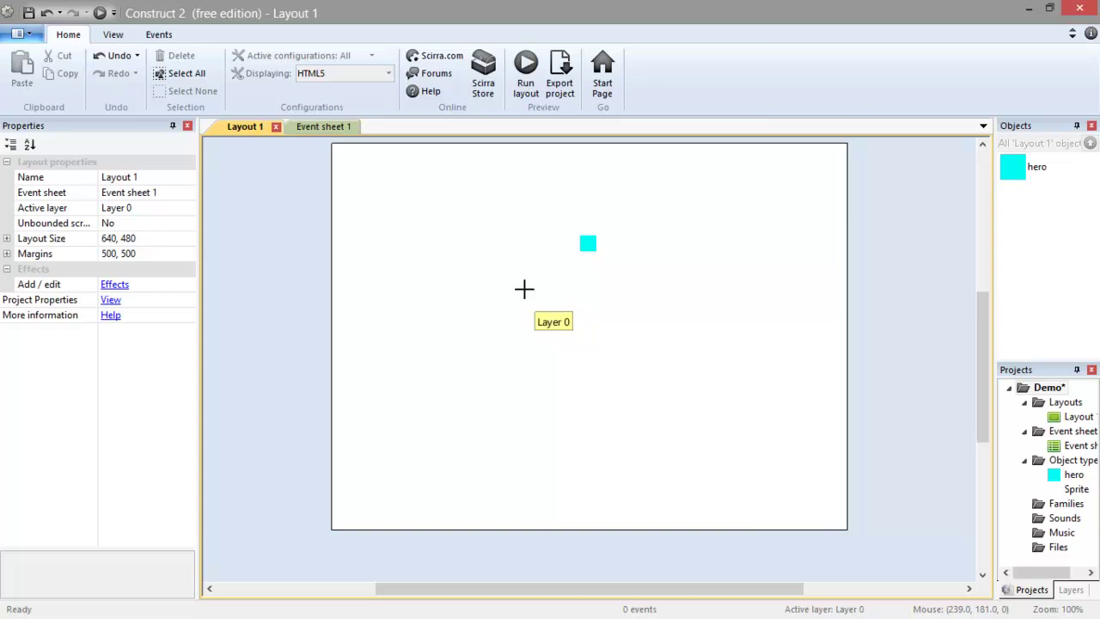
pyautogui.click(524, 292)
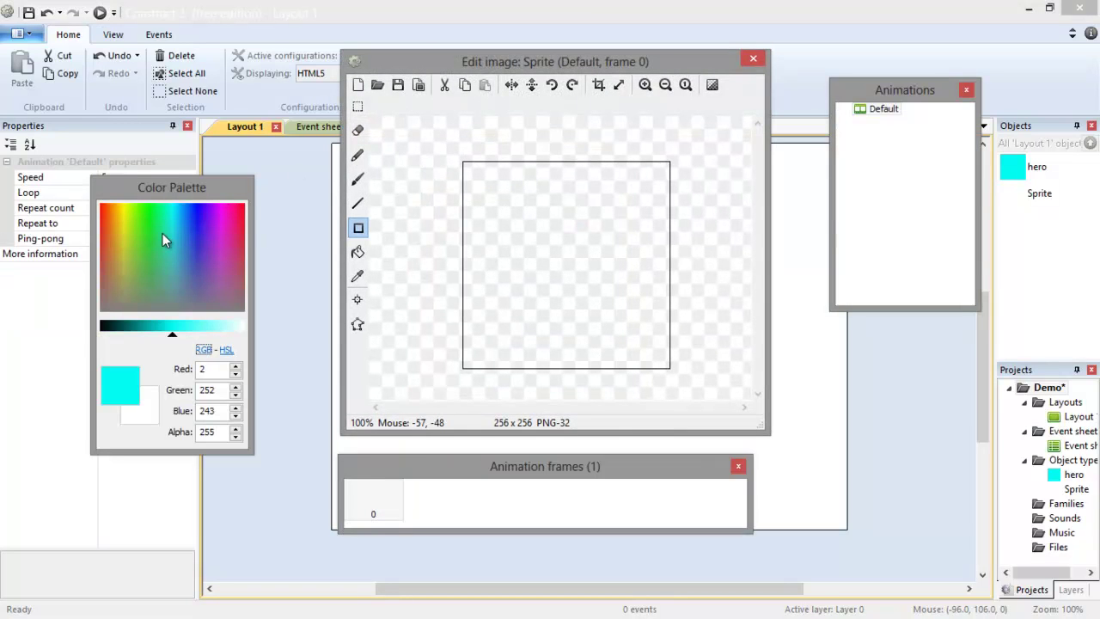
# Paint the new sprite image as a solid grey filled rectangle
pyautogui.moveTo(162, 233); pyautogui.dragTo(109, 311)
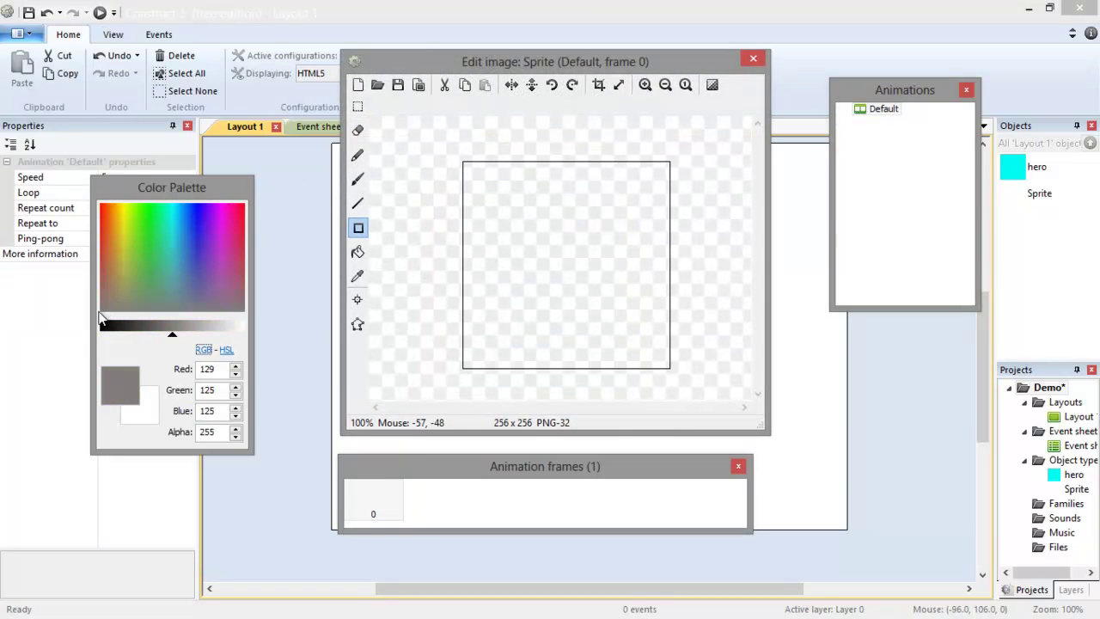
pyautogui.moveTo(427, 145)
pyautogui.mouseDown()
pyautogui.moveTo(550, 263)
pyautogui.moveTo(710, 386)
pyautogui.mouseUp()
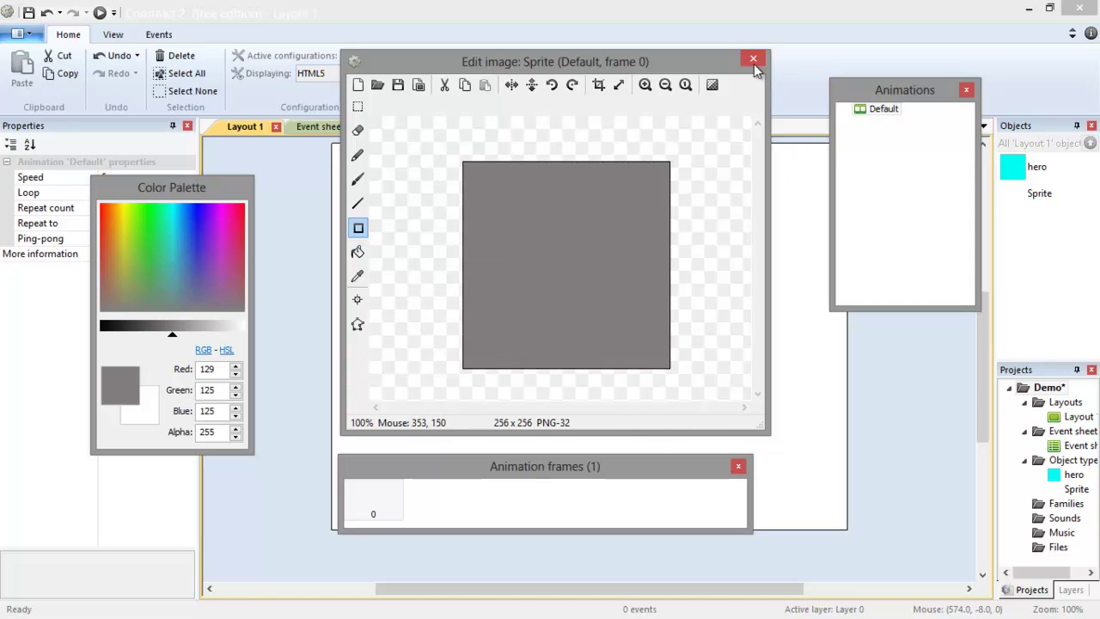
pyautogui.click(754, 60)
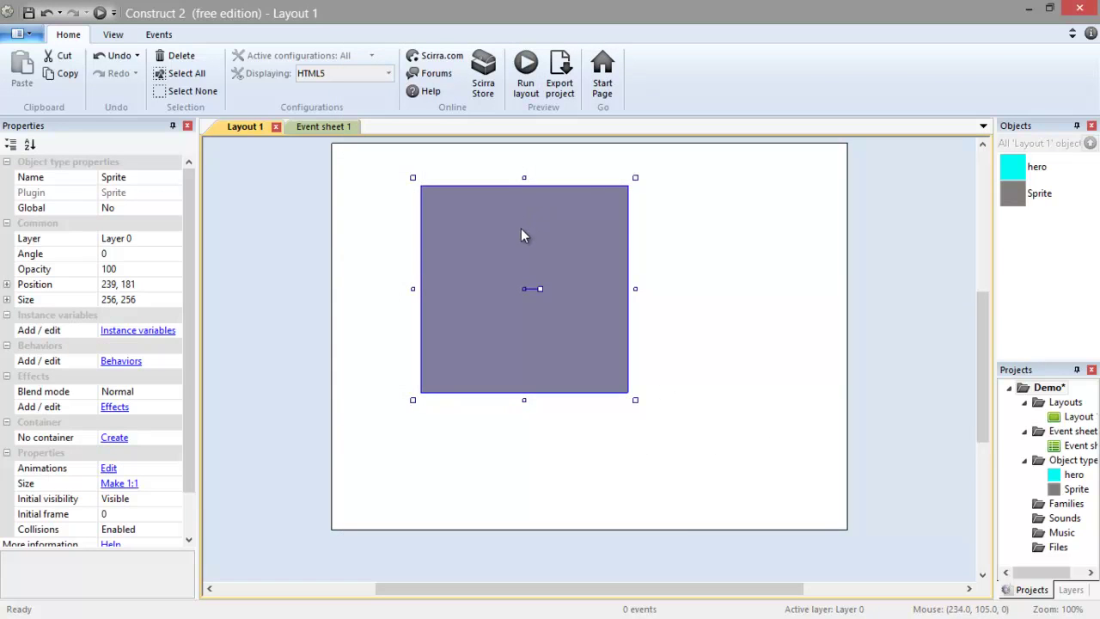
# Stretch the grey sprite into a wide bar and rename it 'platform'
pyautogui.moveTo(521, 235); pyautogui.dragTo(545, 285)
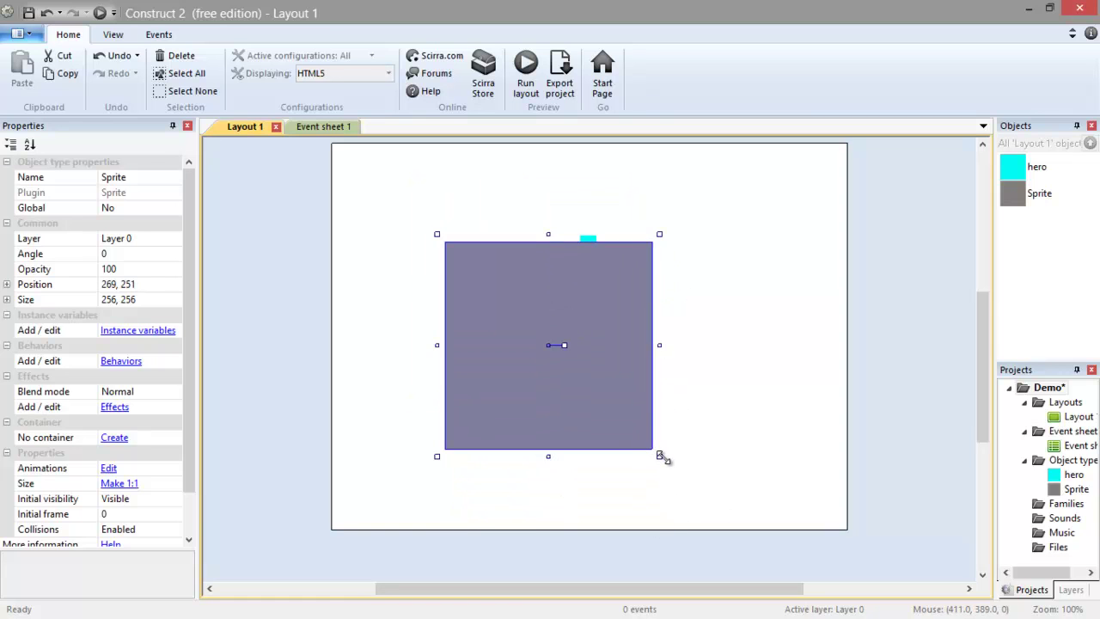
pyautogui.moveTo(660, 455); pyautogui.dragTo(818, 335)
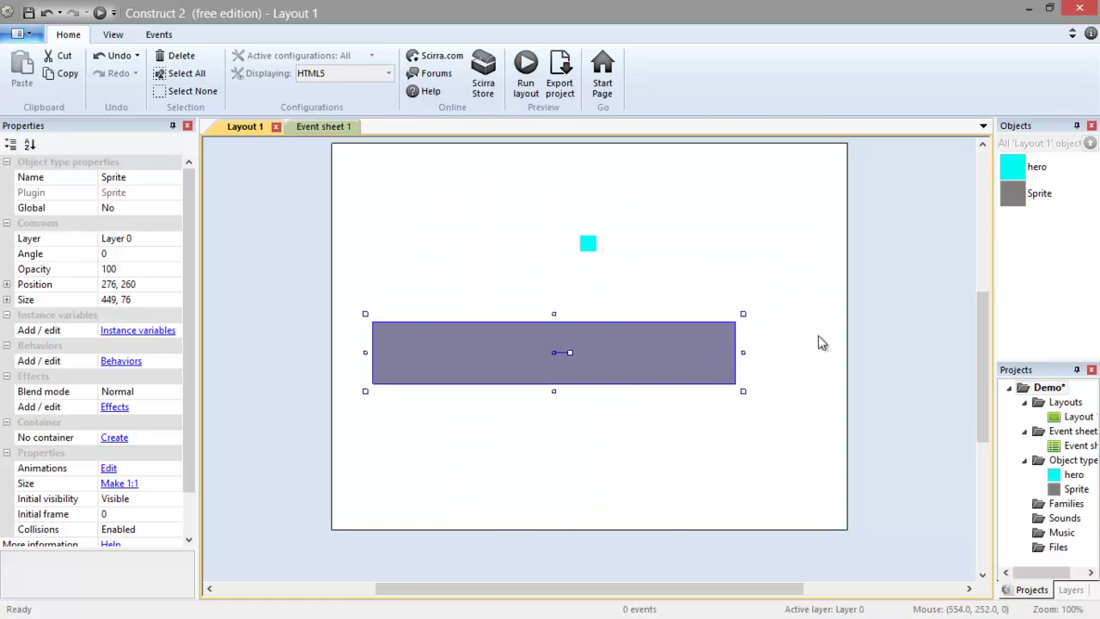
pyautogui.click(1014, 197)
pyautogui.rightClick(1014, 192)
pyautogui.click(1078, 310)
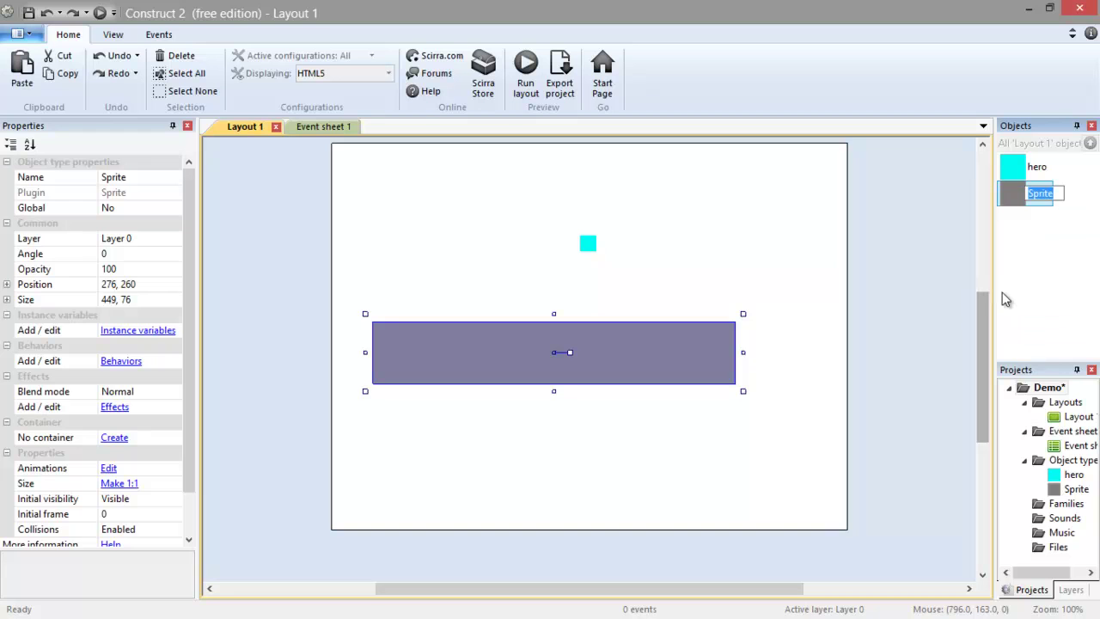
pyautogui.write('platform')
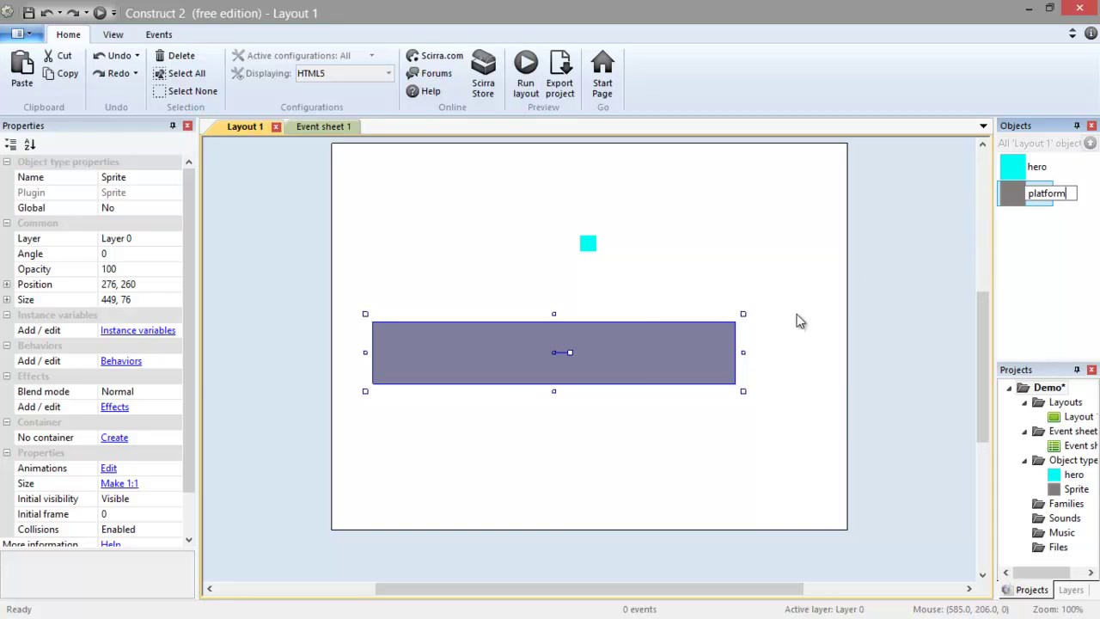
pyautogui.click(637, 289)
# Set the platform's size to 200, 20 and position it just below the hero
pyautogui.click(610, 362)
pyautogui.moveTo(571, 347); pyautogui.dragTo(609, 304)
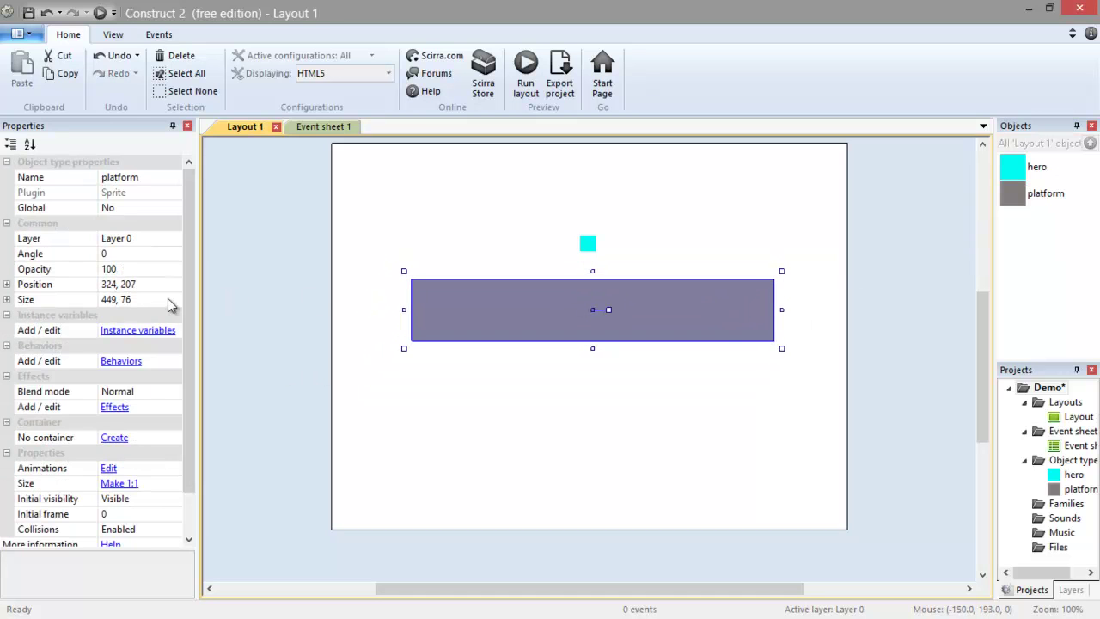
pyautogui.click(165, 299)
pyautogui.write('200,')
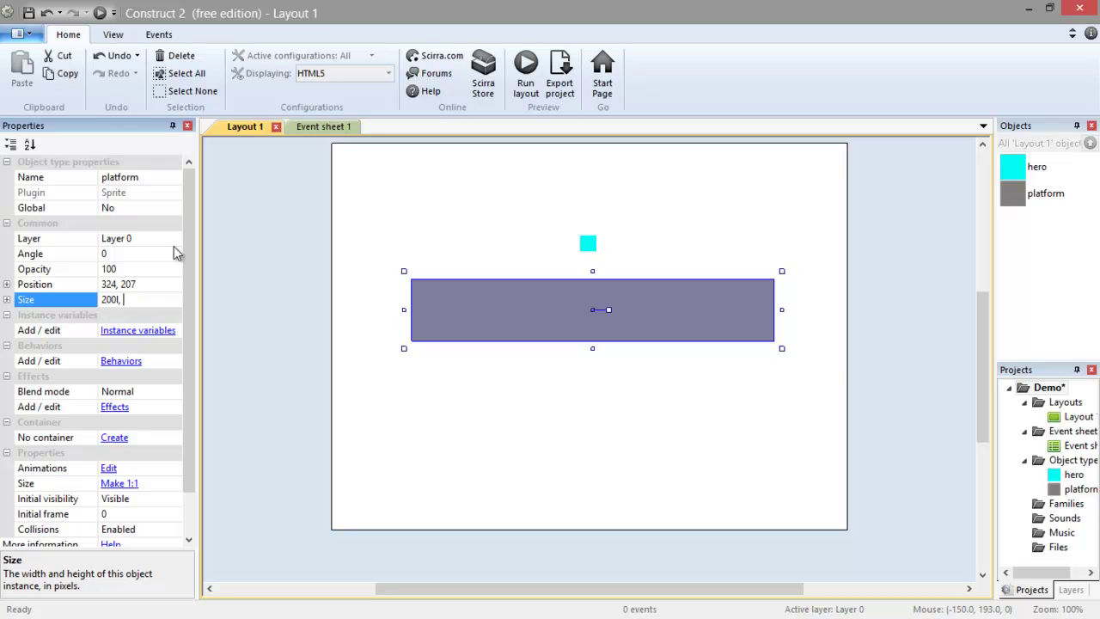
pyautogui.press('BackSpace')
pyautogui.write(', 20')
pyautogui.click(583, 381)
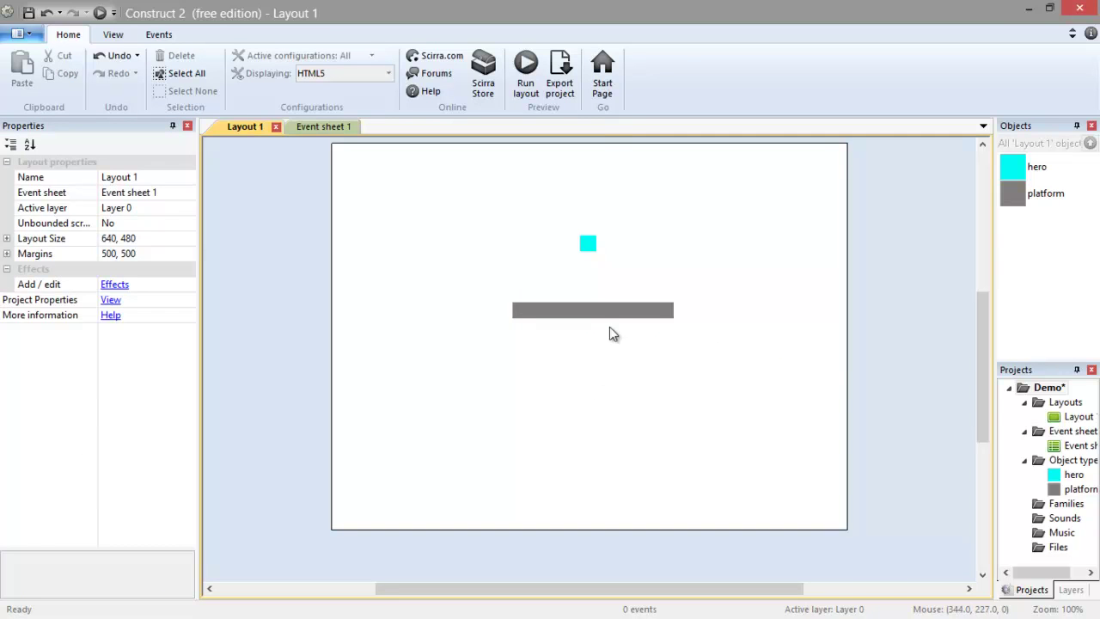
# Drag the platform and hero so the platform lies just under the hero
pyautogui.moveTo(597, 309)
pyautogui.mouseDown()
pyautogui.moveTo(585, 287)
pyautogui.moveTo(593, 308)
pyautogui.moveTo(599, 294)
pyautogui.mouseUp()
pyautogui.click(606, 375)
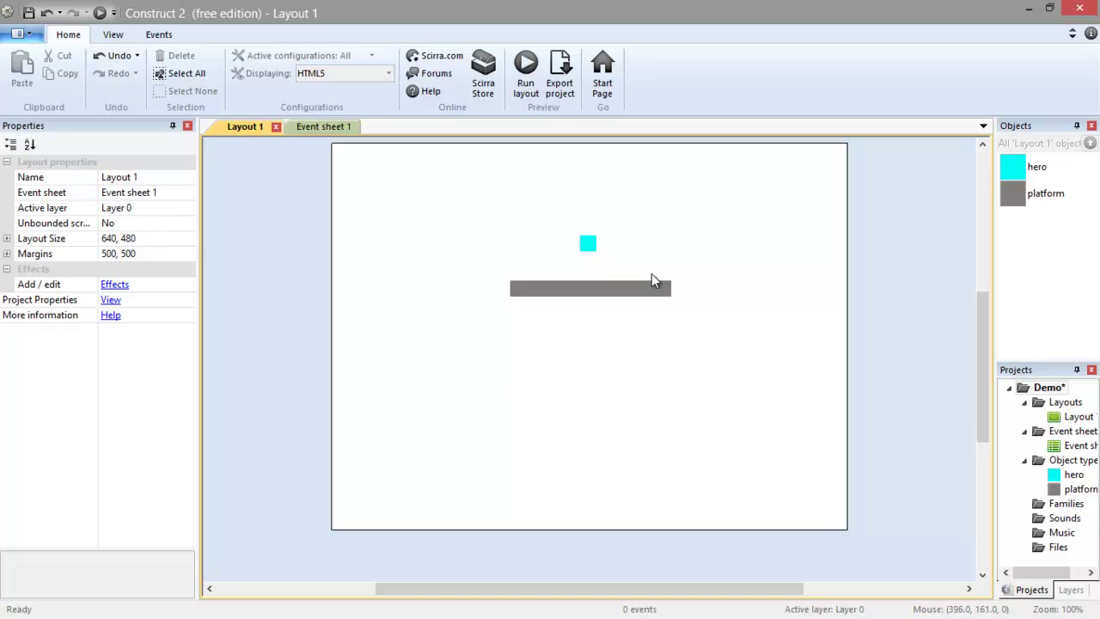
pyautogui.click(583, 296)
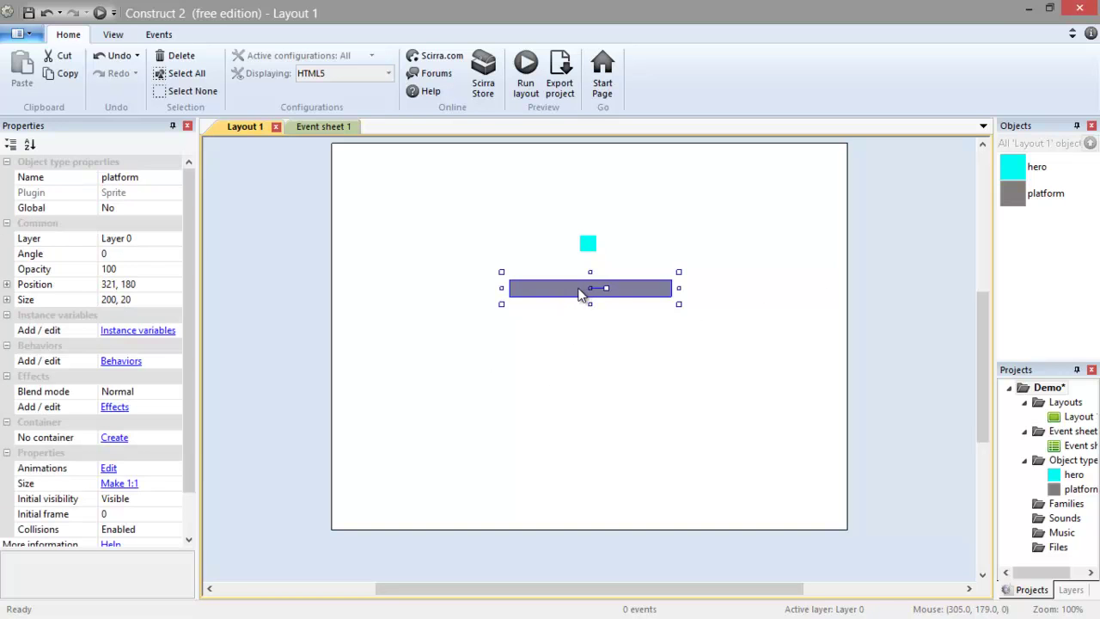
pyautogui.moveTo(581, 297)
pyautogui.mouseDown()
pyautogui.moveTo(582, 353)
pyautogui.moveTo(538, 249)
pyautogui.moveTo(454, 432)
pyautogui.moveTo(588, 257)
pyautogui.moveTo(726, 183)
pyautogui.moveTo(582, 201)
pyautogui.moveTo(587, 311)
pyautogui.moveTo(577, 303)
pyautogui.mouseUp()
pyautogui.moveTo(592, 258); pyautogui.dragTo(596, 216)
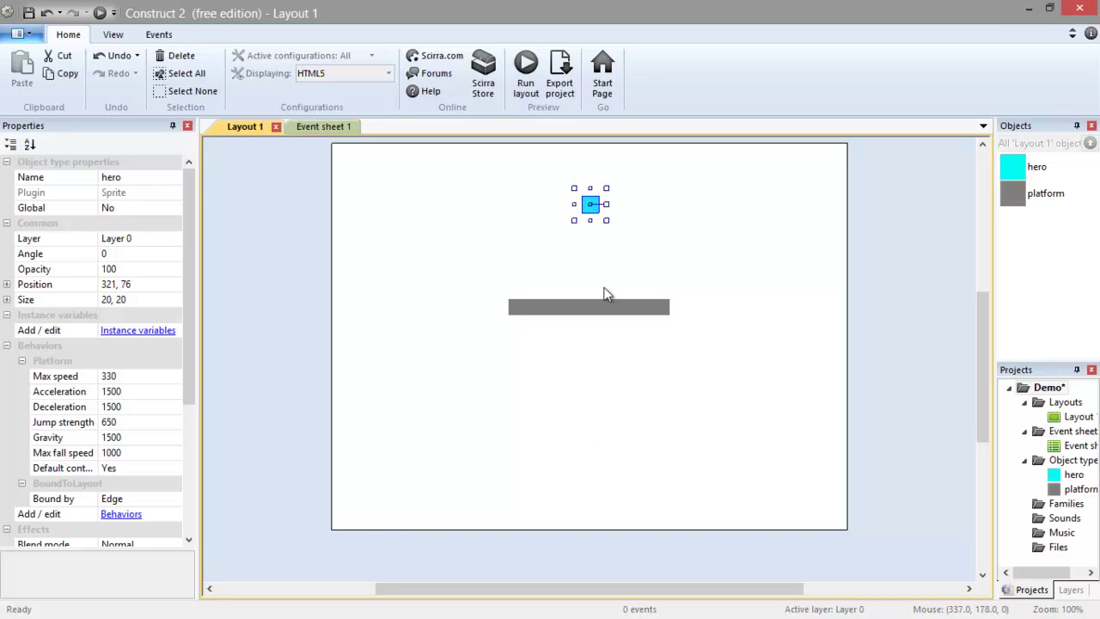
pyautogui.click(584, 318)
pyautogui.moveTo(574, 317); pyautogui.dragTo(548, 276)
# Add the Jump-thru behavior to the platform
pyautogui.doubleClick(548, 276)
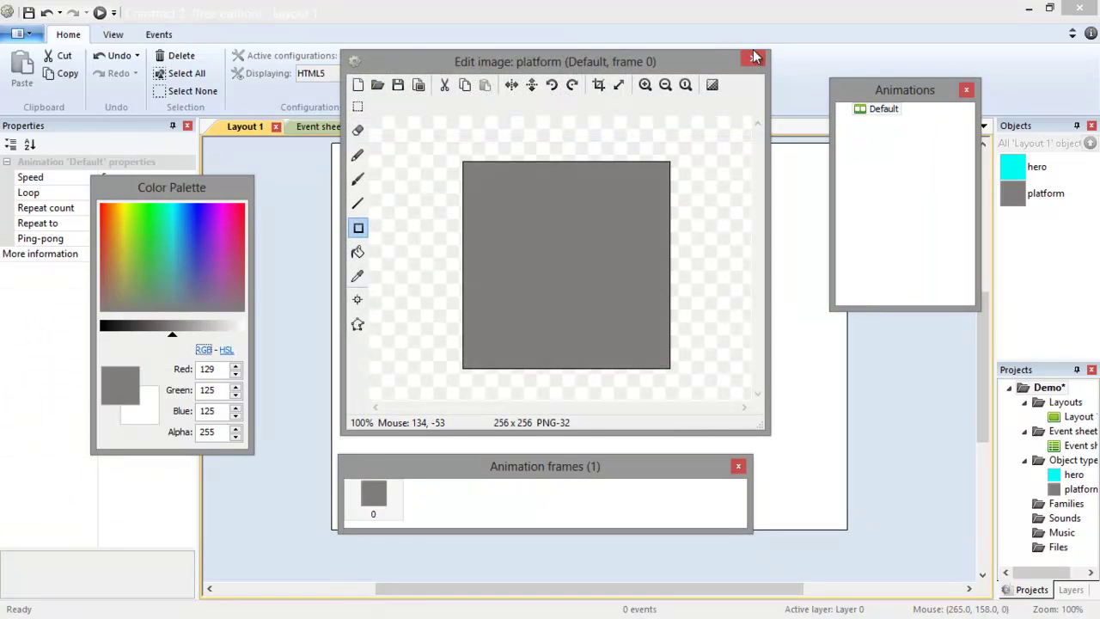
pyautogui.click(751, 60)
pyautogui.click(123, 361)
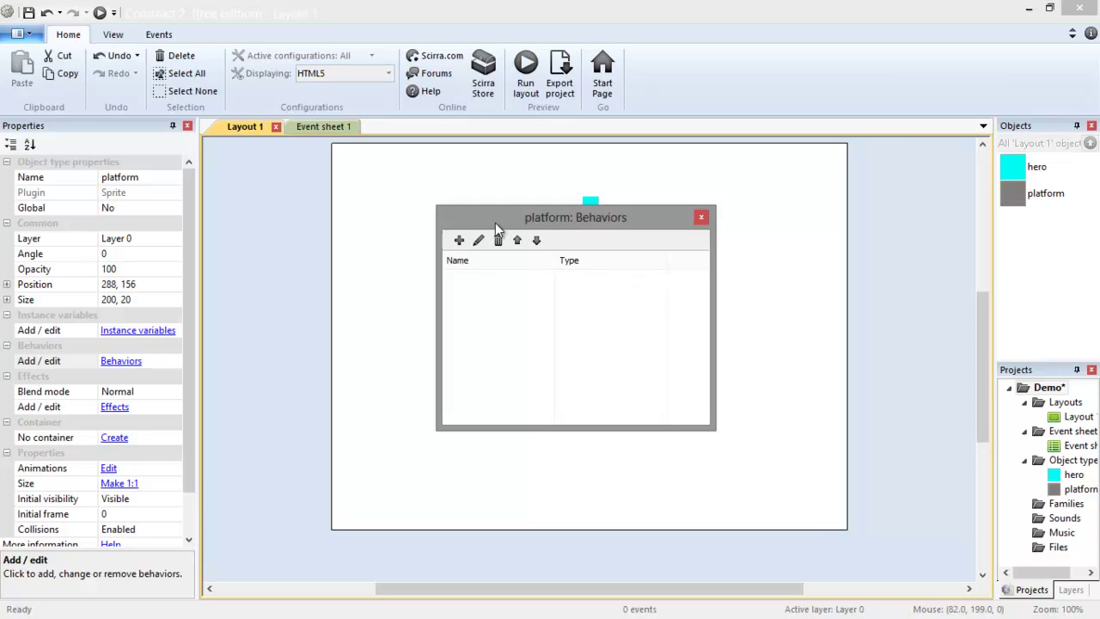
pyautogui.click(459, 242)
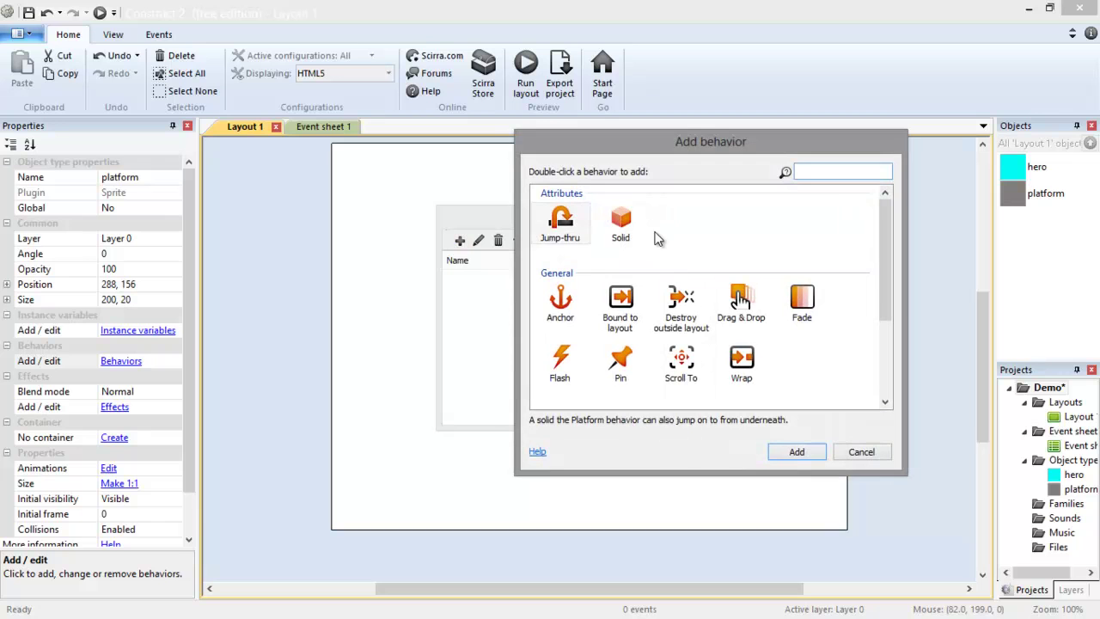
pyautogui.click(620, 226)
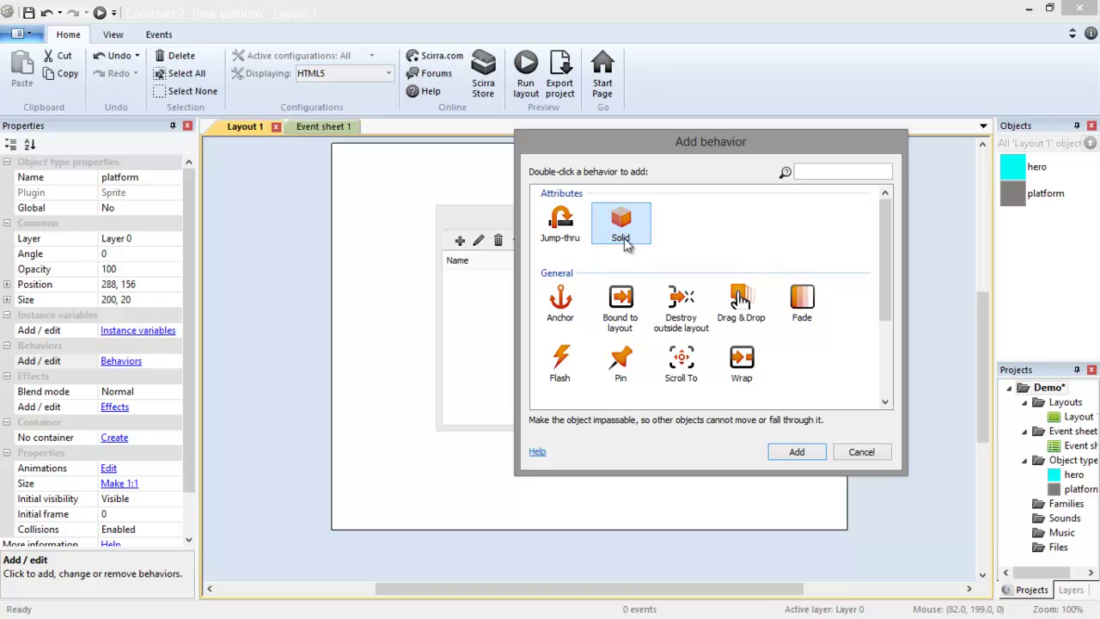
pyautogui.click(571, 234)
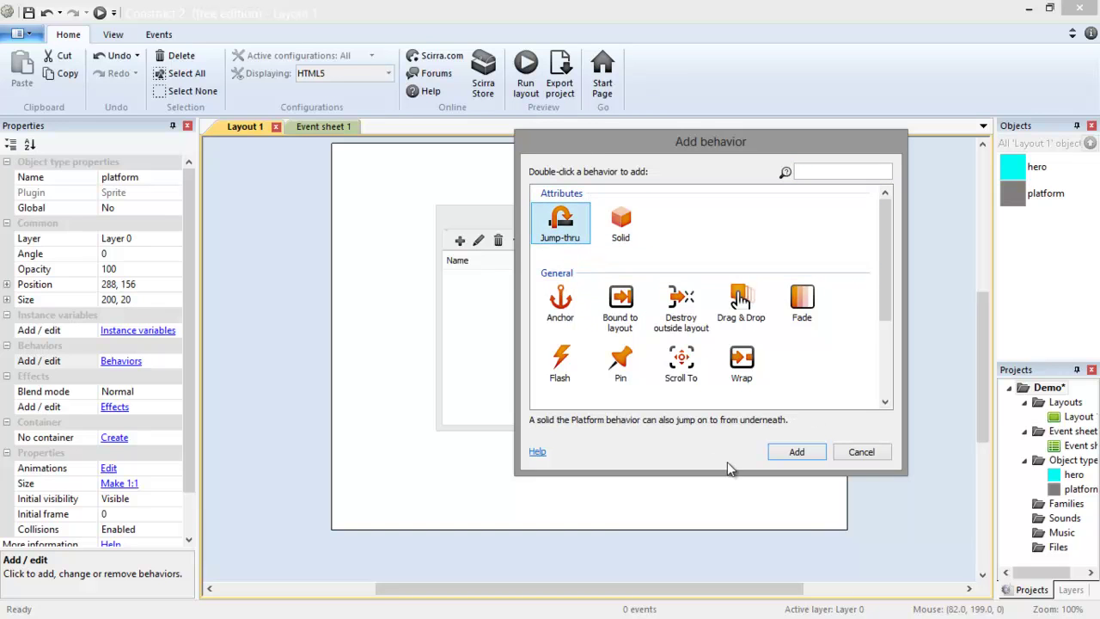
pyautogui.click(797, 452)
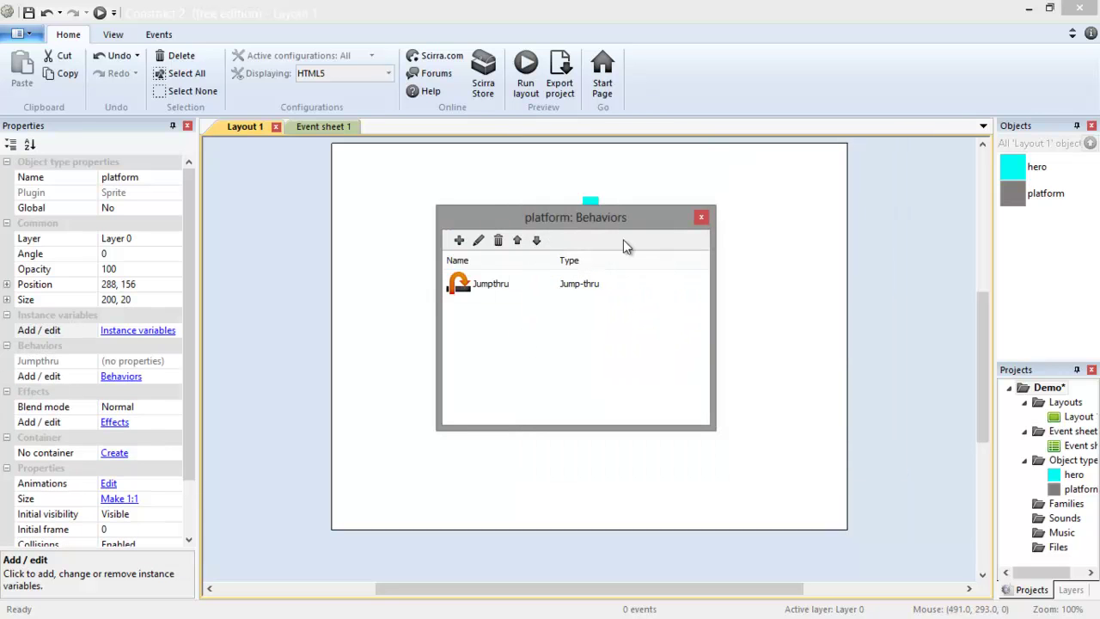
# Add the Bullet behavior to the platform as well
pyautogui.click(460, 241)
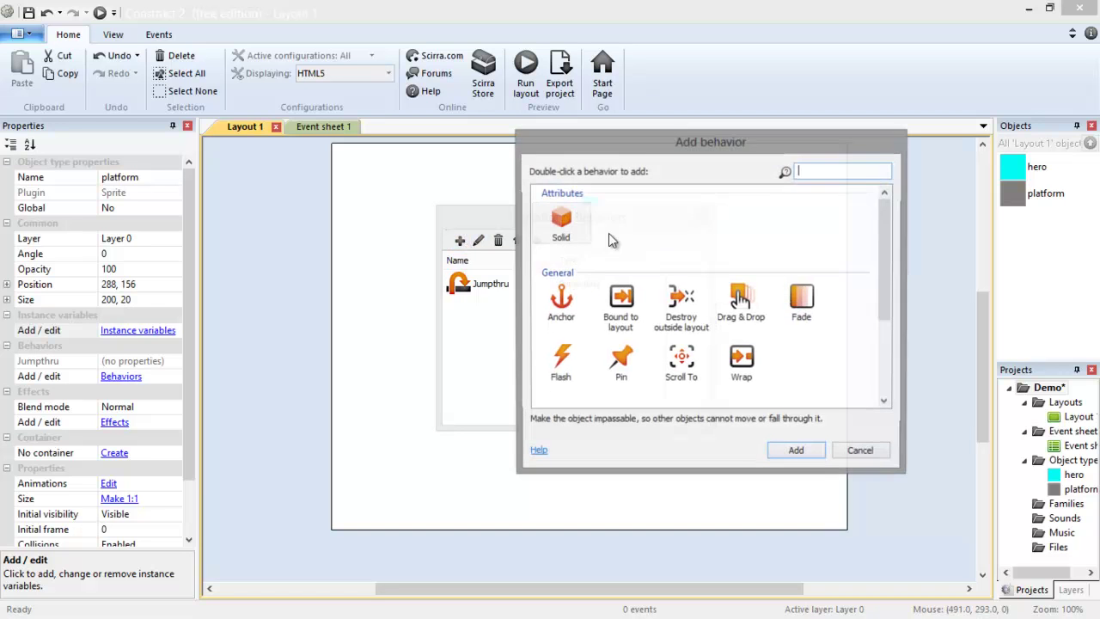
pyautogui.moveTo(881, 270); pyautogui.dragTo(883, 363)
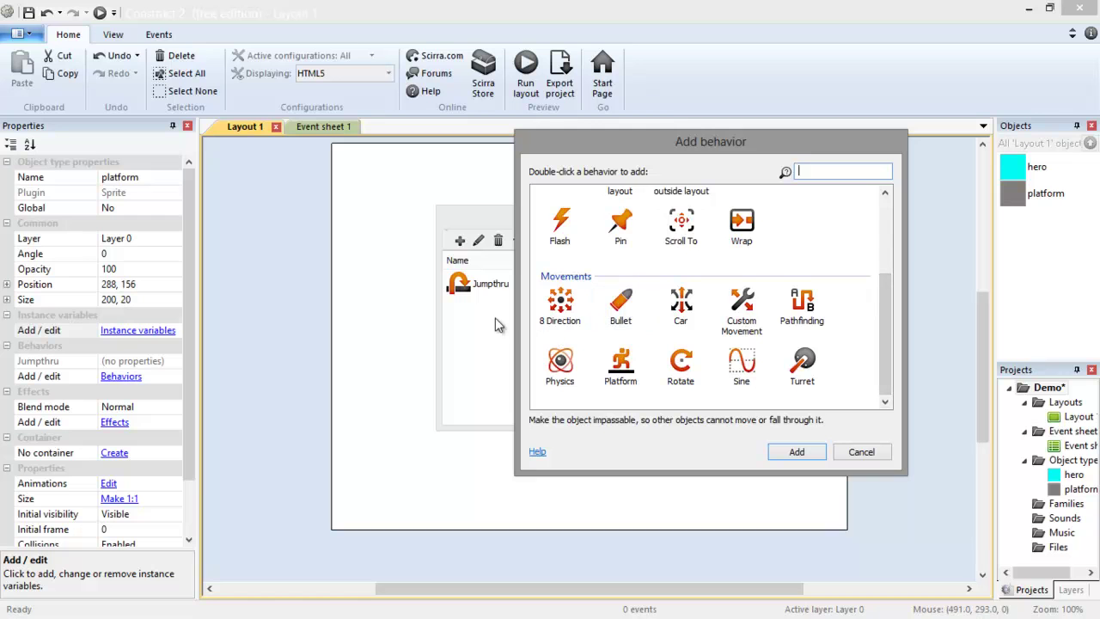
pyautogui.doubleClick(621, 306)
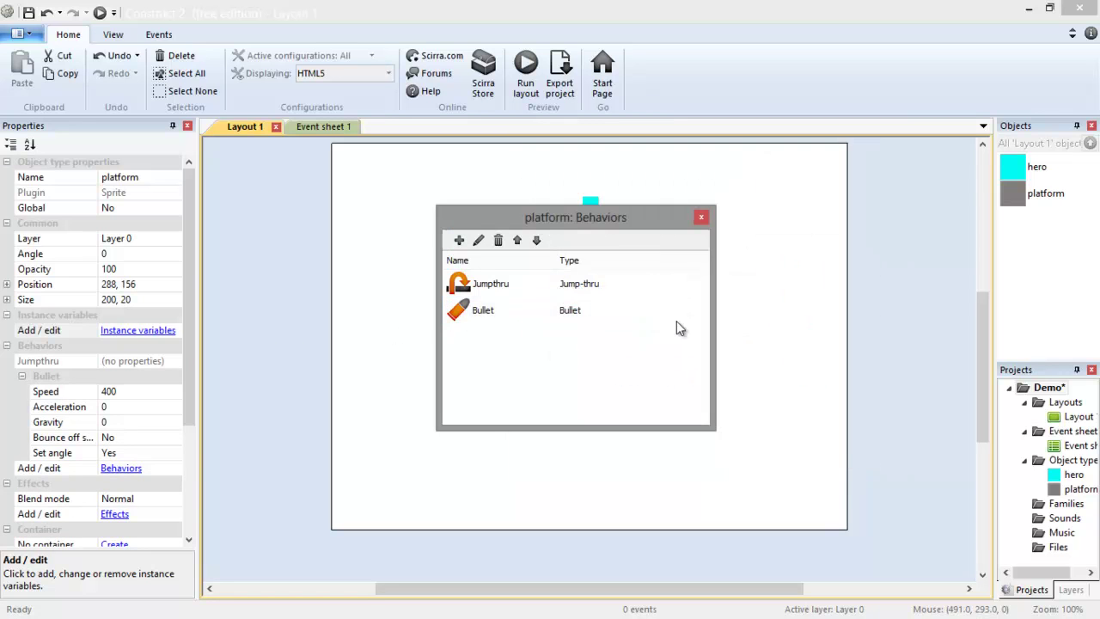
pyautogui.click(702, 218)
# Set the platform's Bullet speed to 0
pyautogui.moveTo(529, 274); pyautogui.dragTo(560, 255)
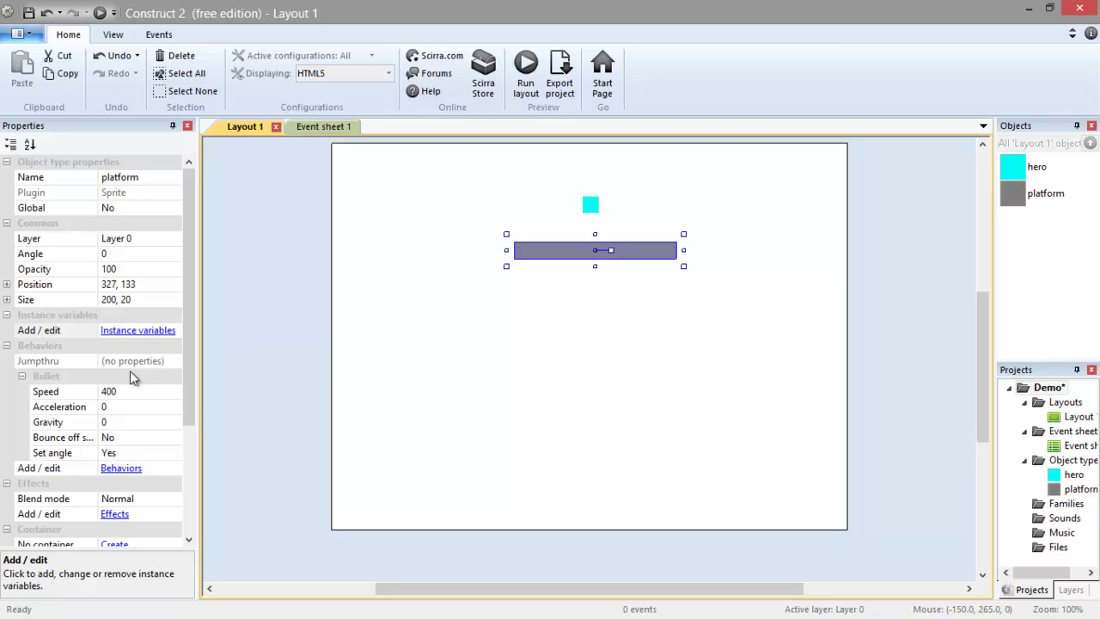
pyautogui.moveTo(188, 320); pyautogui.dragTo(195, 354)
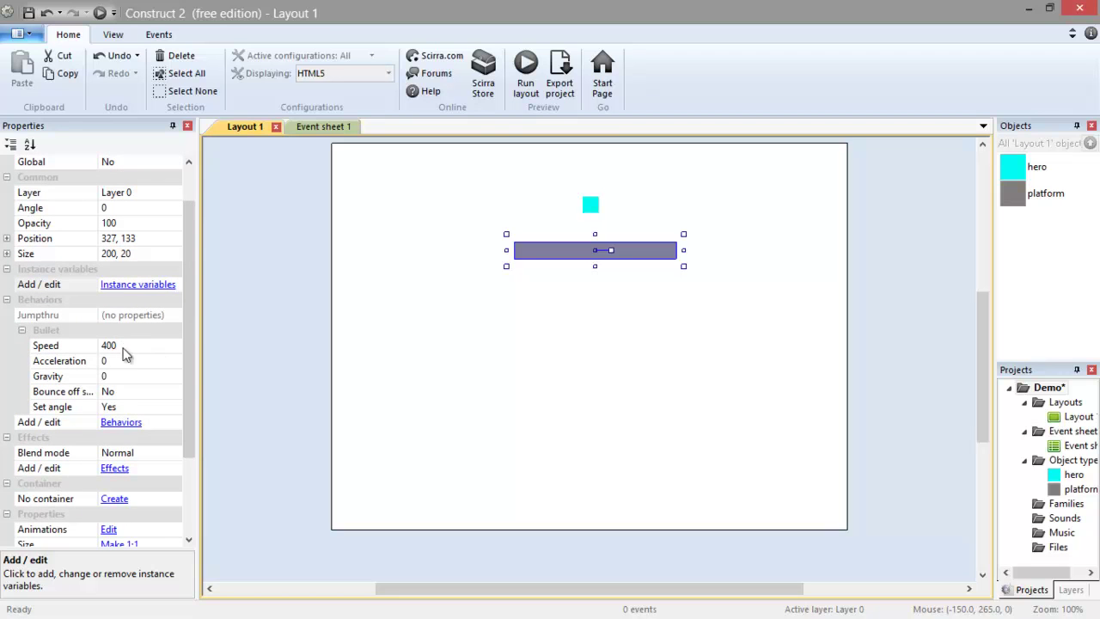
pyautogui.click(153, 347)
pyautogui.write('0')
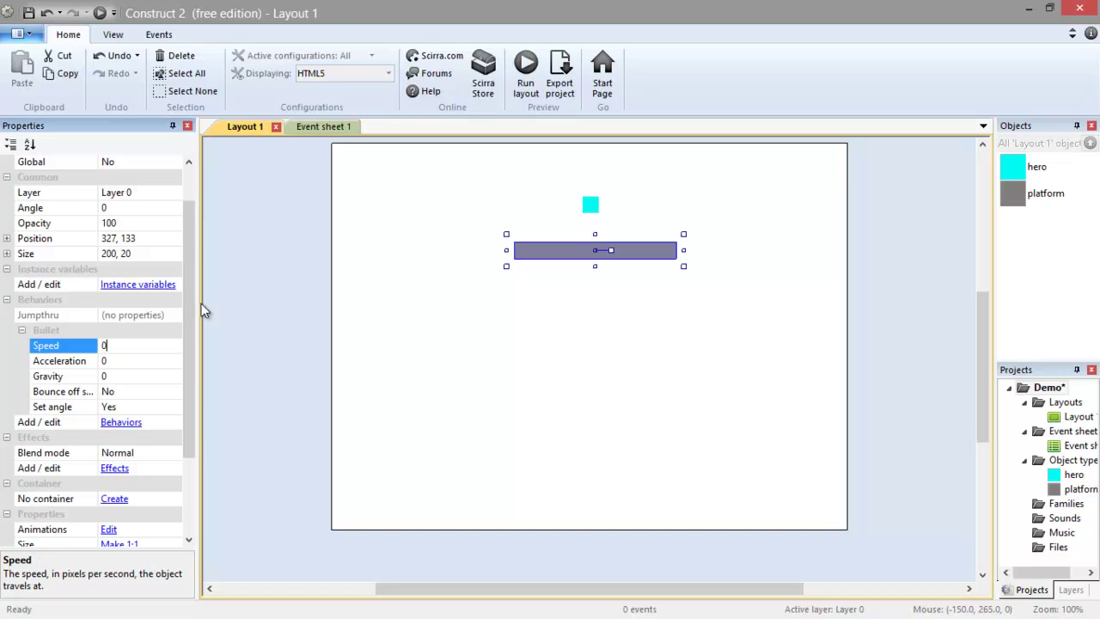
pyautogui.click(539, 348)
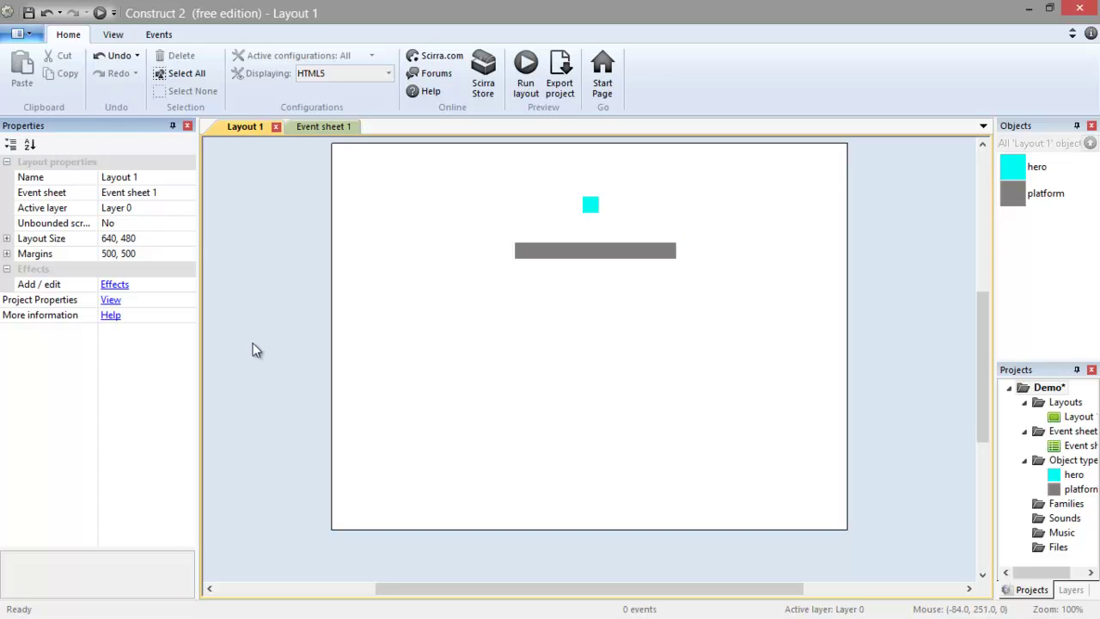
# Centre the platform just beneath the hero at 324, 135
pyautogui.click(577, 260)
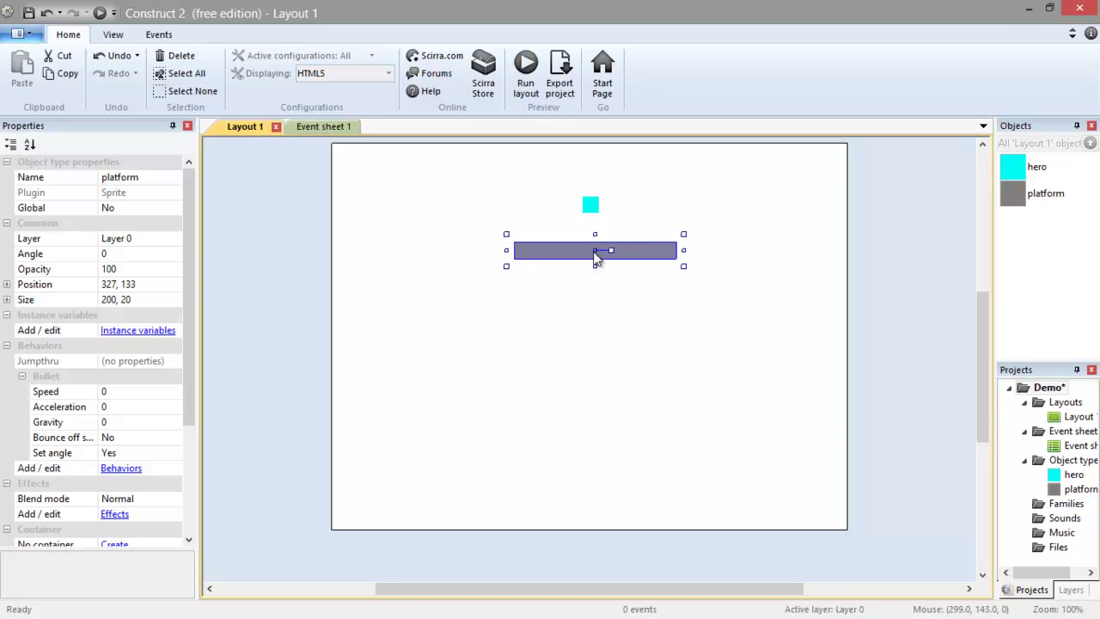
pyautogui.moveTo(579, 260)
pyautogui.mouseDown()
pyautogui.moveTo(774, 259)
pyautogui.moveTo(580, 254)
pyautogui.mouseUp()
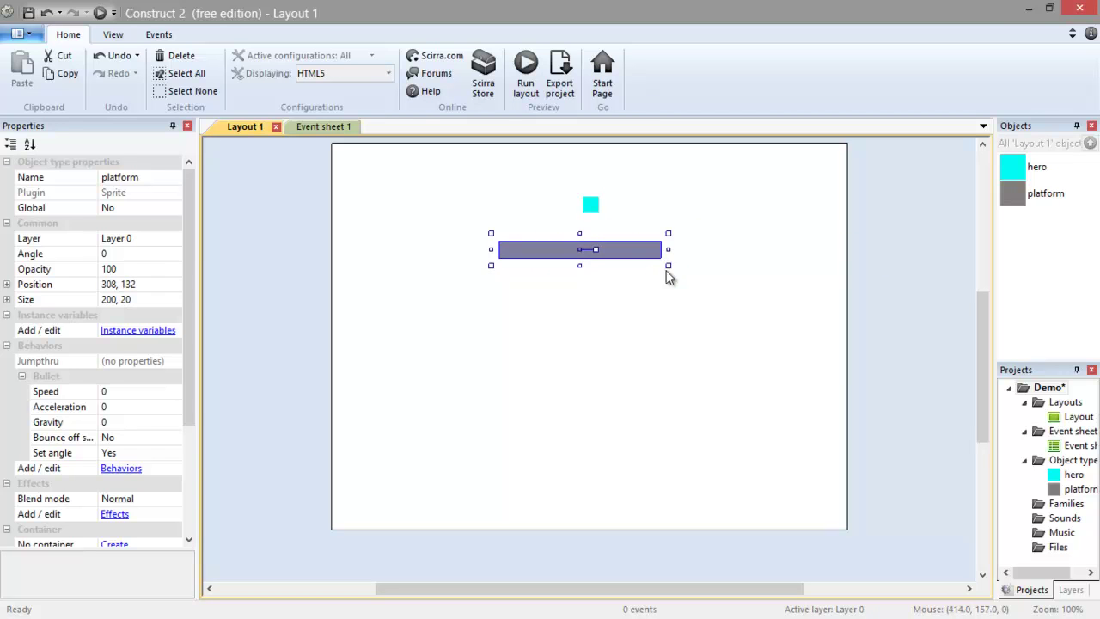
pyautogui.click(619, 282)
pyautogui.moveTo(591, 259)
pyautogui.mouseDown()
pyautogui.moveTo(609, 252)
pyautogui.moveTo(599, 255)
pyautogui.mouseUp()
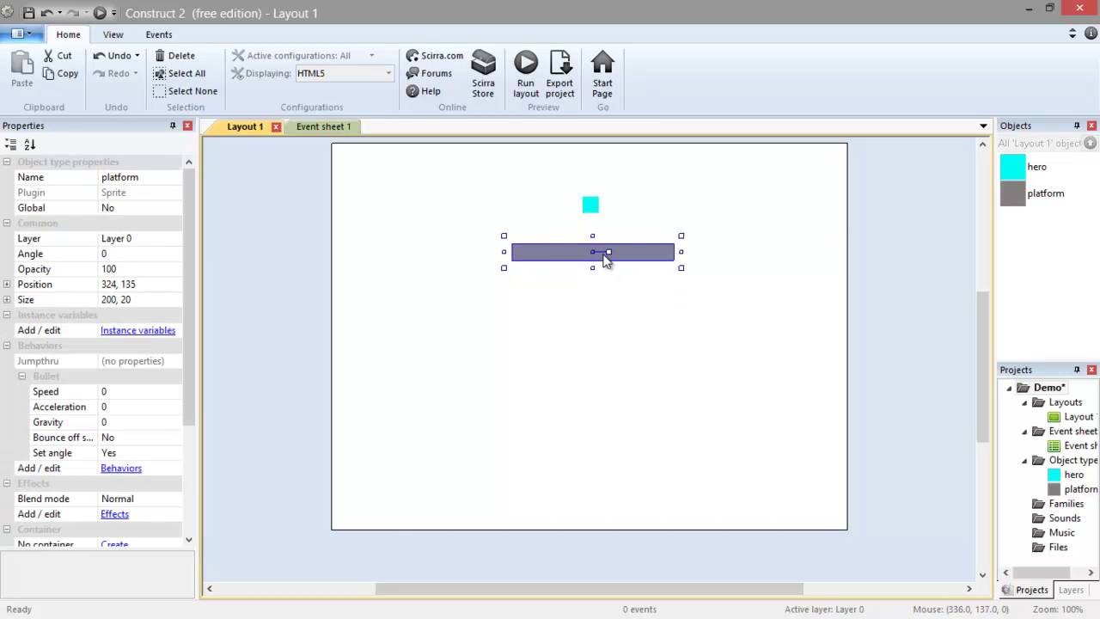
pyautogui.click(619, 302)
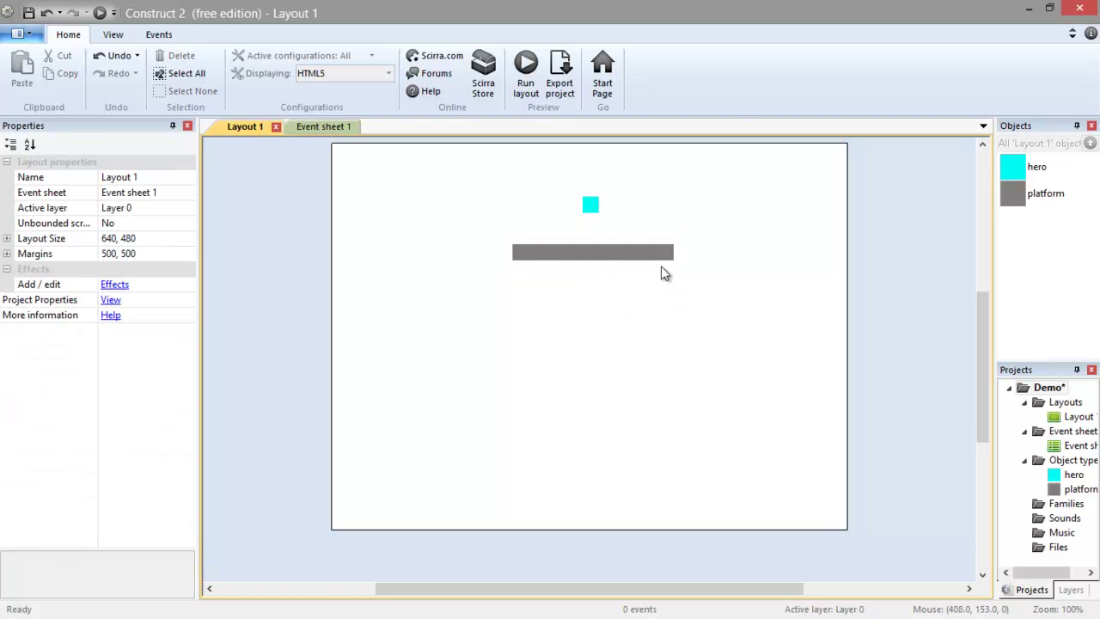
# Set the platform's Bullet Set angle option to No
pyautogui.click(619, 256)
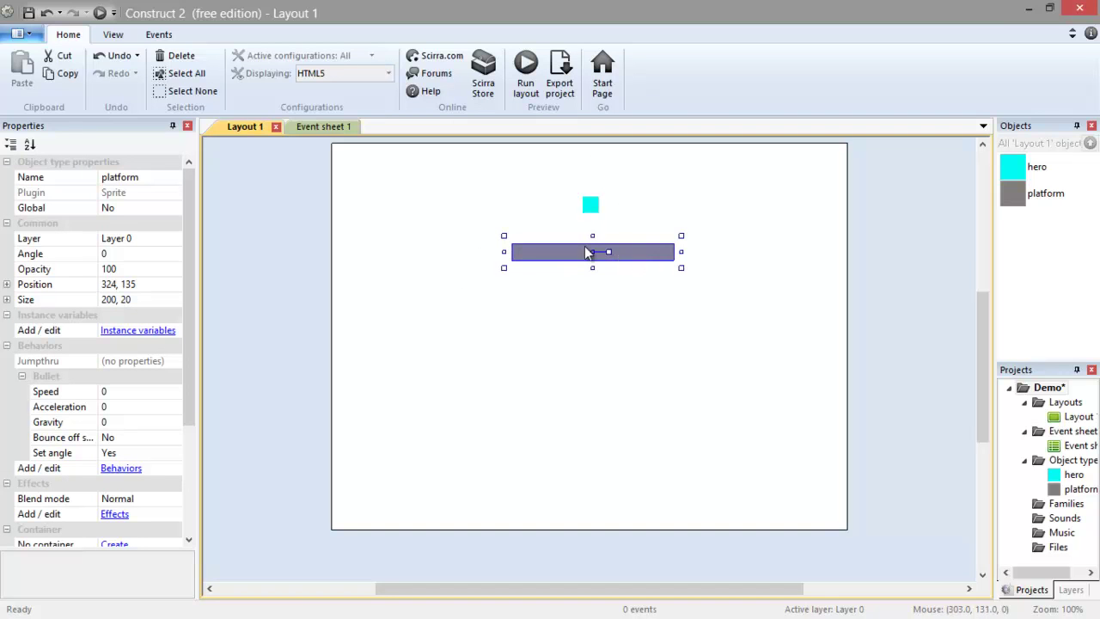
pyautogui.moveTo(638, 258)
pyautogui.mouseDown()
pyautogui.moveTo(650, 269)
pyautogui.moveTo(636, 260)
pyautogui.mouseUp()
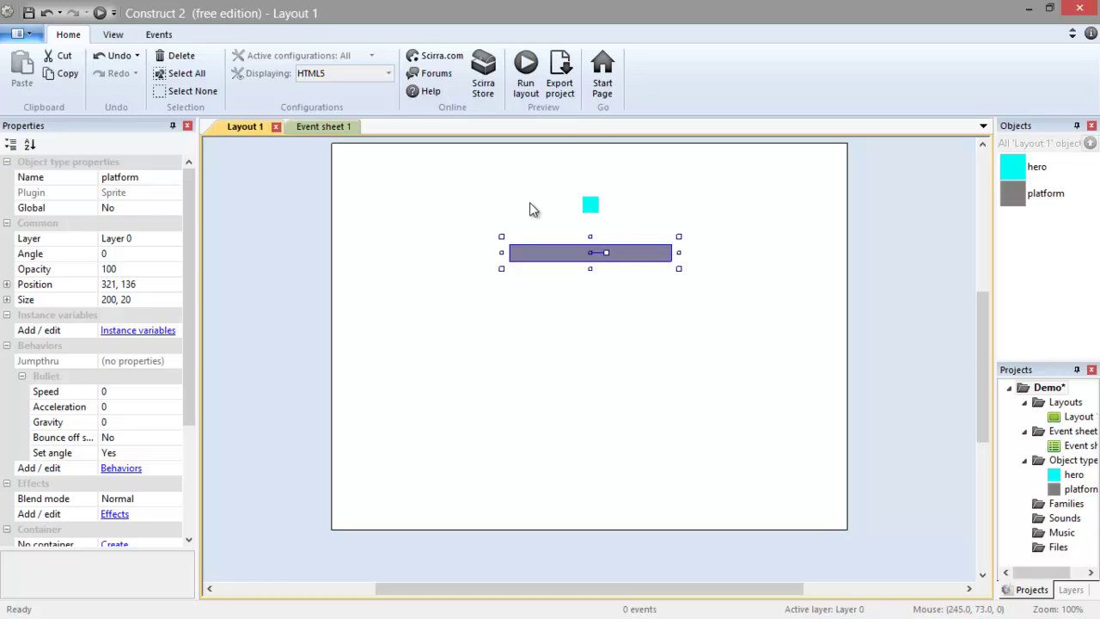
pyautogui.click(555, 271)
pyautogui.click(557, 256)
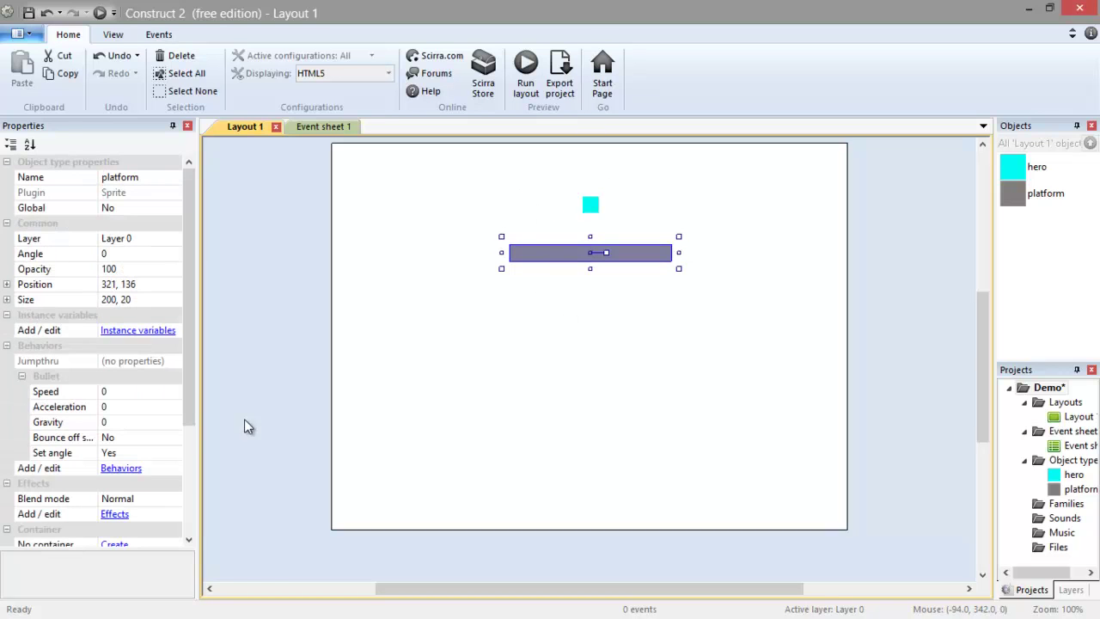
pyautogui.click(134, 454)
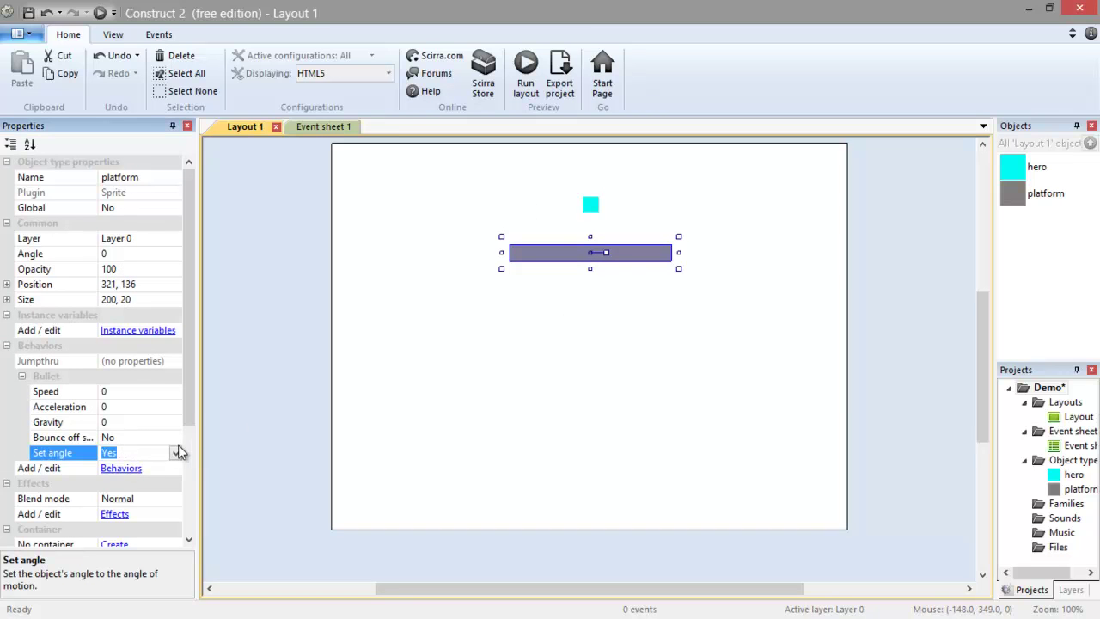
pyautogui.click(175, 453)
pyautogui.click(163, 468)
pyautogui.click(563, 260)
# Give the platform Bullet gravity 100 and place it at 332, 131 below the hero
pyautogui.moveTo(563, 260); pyautogui.dragTo(563, 246)
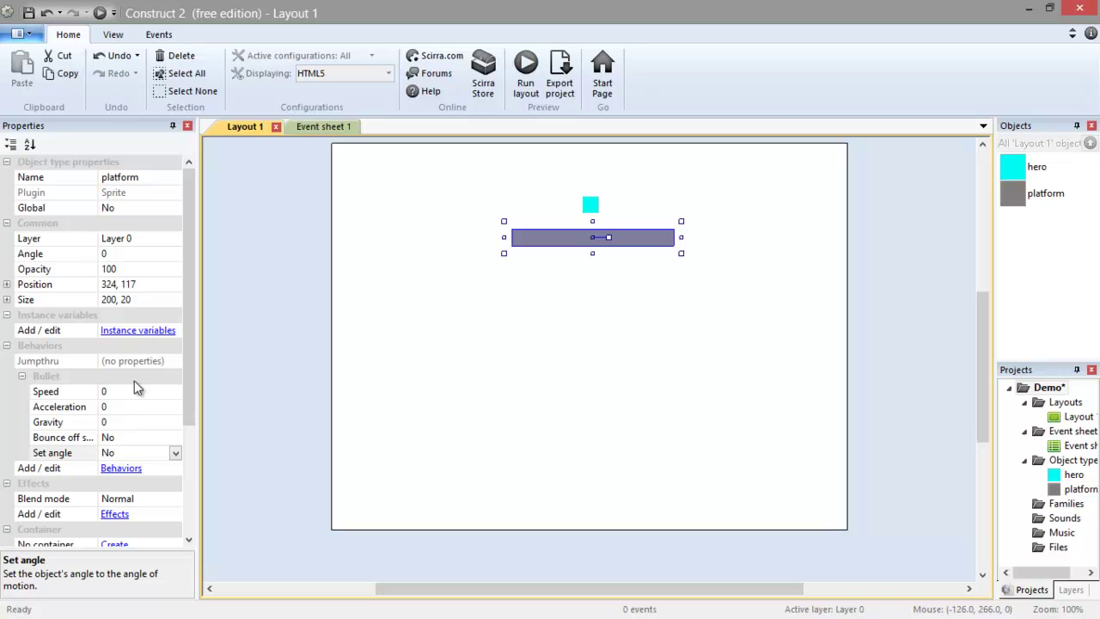
pyautogui.click(133, 420)
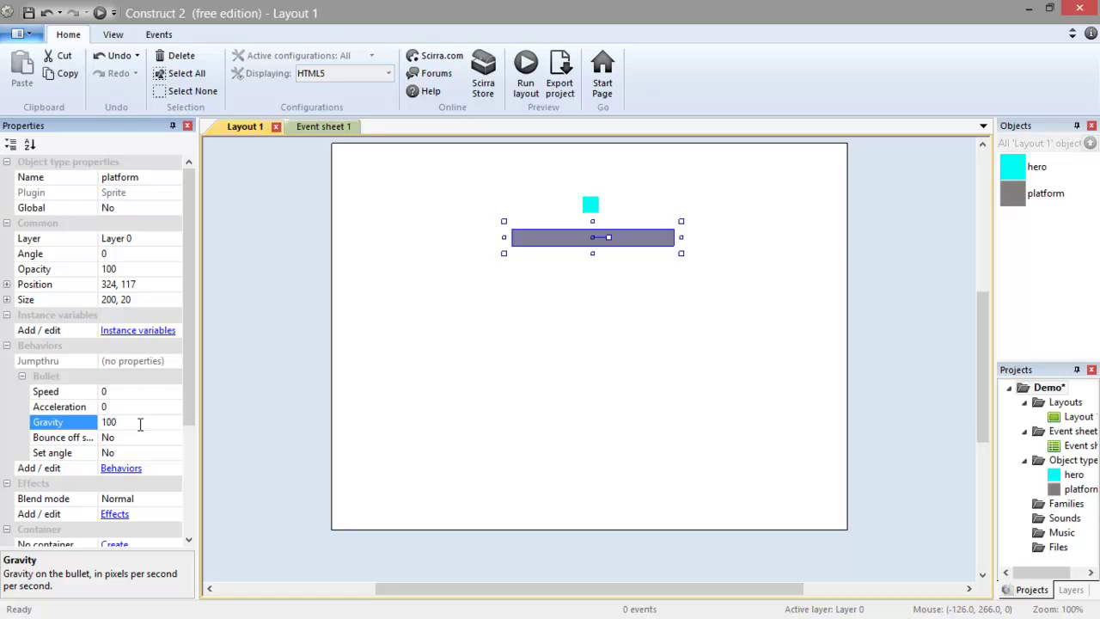
pyautogui.click(753, 336)
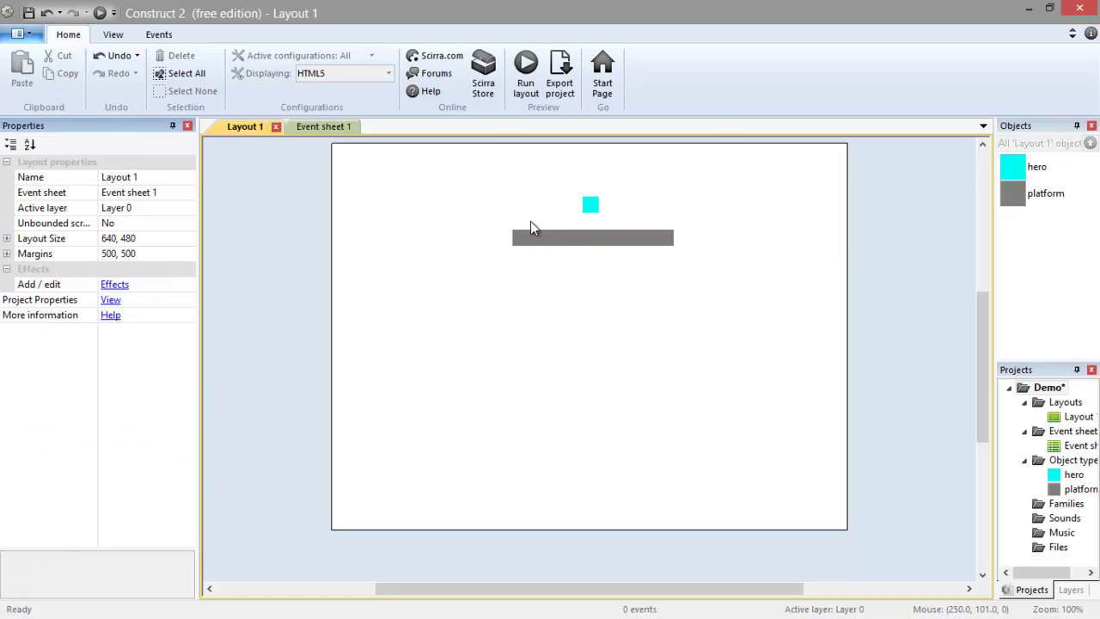
pyautogui.click(583, 241)
pyautogui.moveTo(563, 242); pyautogui.dragTo(568, 254)
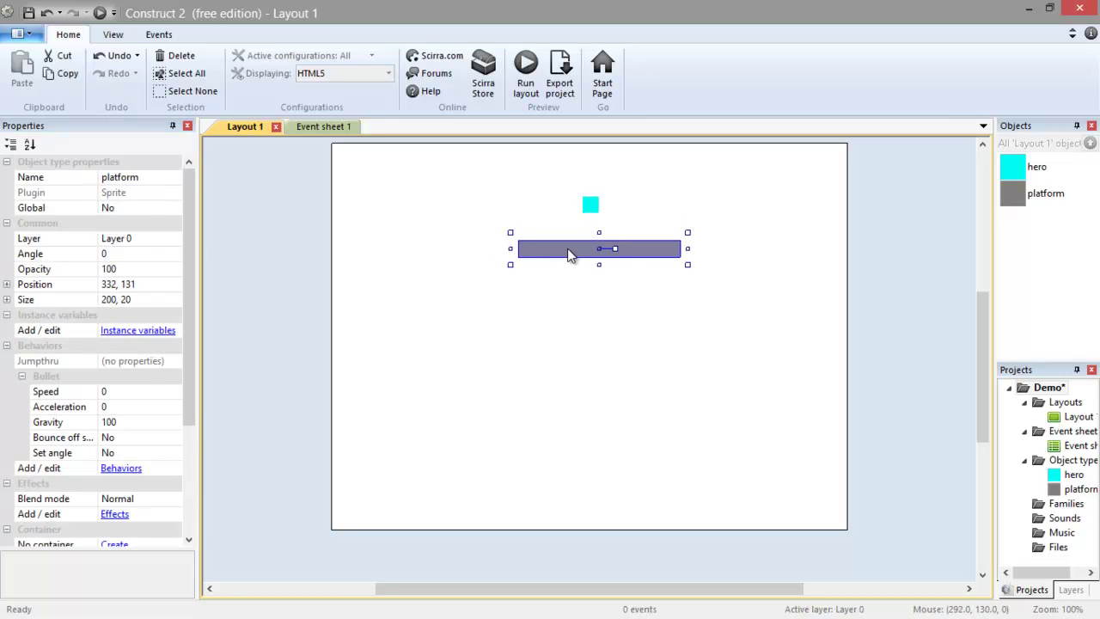
# Insert a new Sprite near the layout's bottom and fill its image solid orange
pyautogui.doubleClick(555, 343)
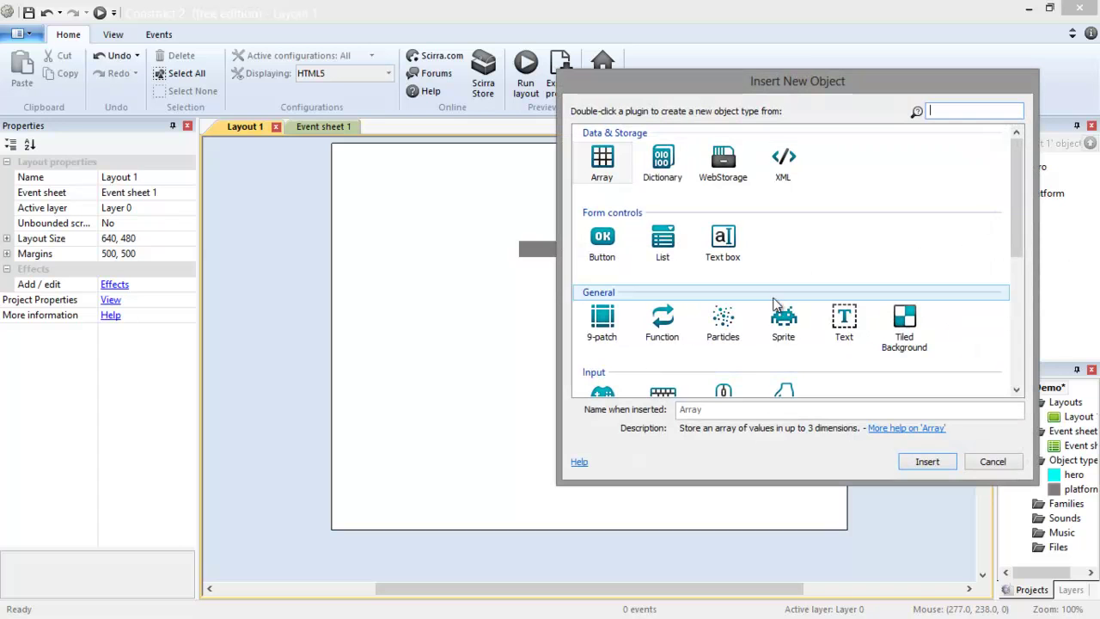
pyautogui.doubleClick(782, 318)
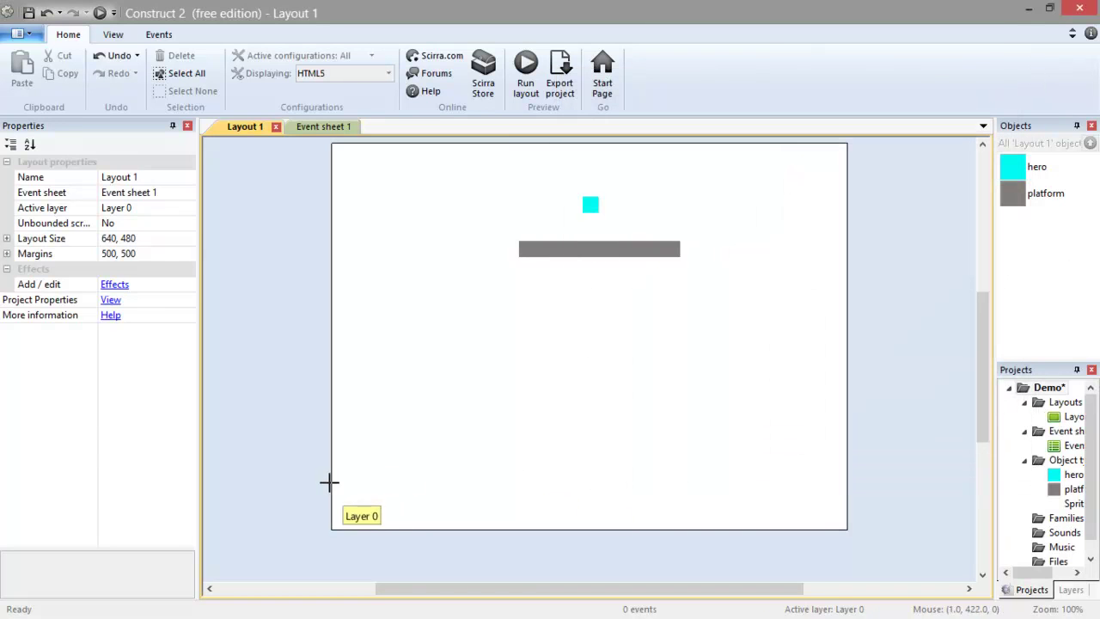
pyautogui.click(432, 479)
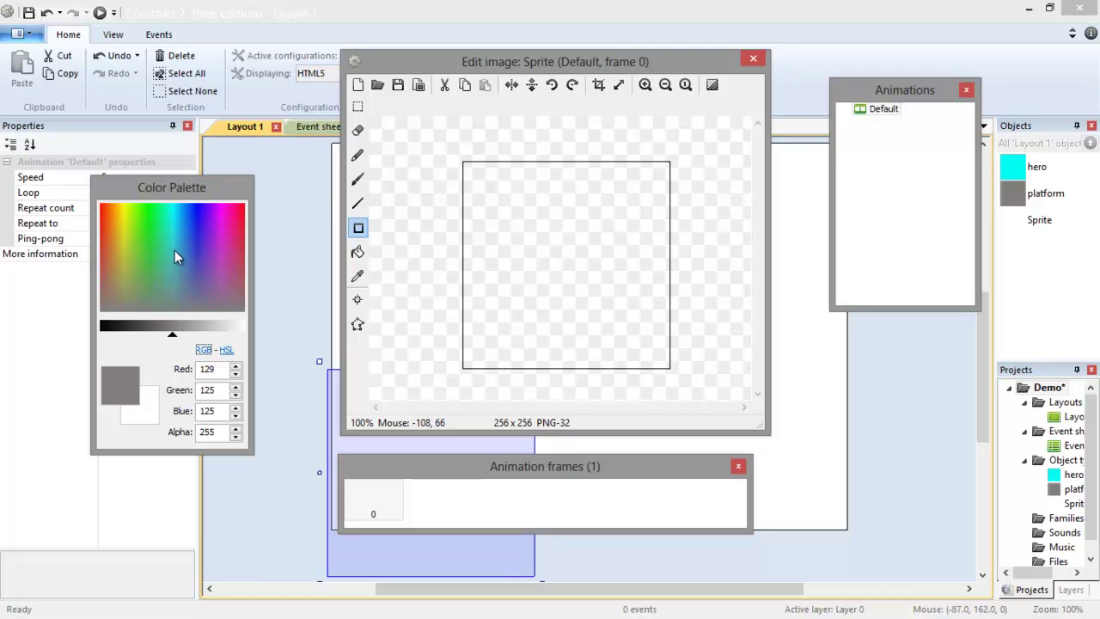
pyautogui.moveTo(175, 250); pyautogui.dragTo(111, 205)
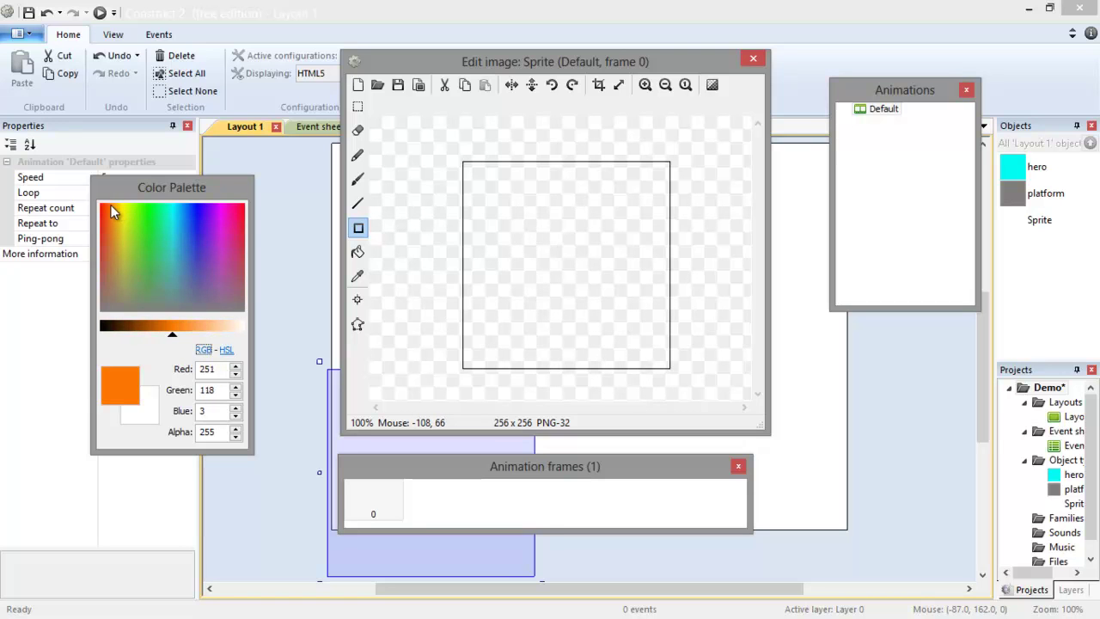
pyautogui.moveTo(447, 162); pyautogui.dragTo(699, 388)
pyautogui.click(753, 59)
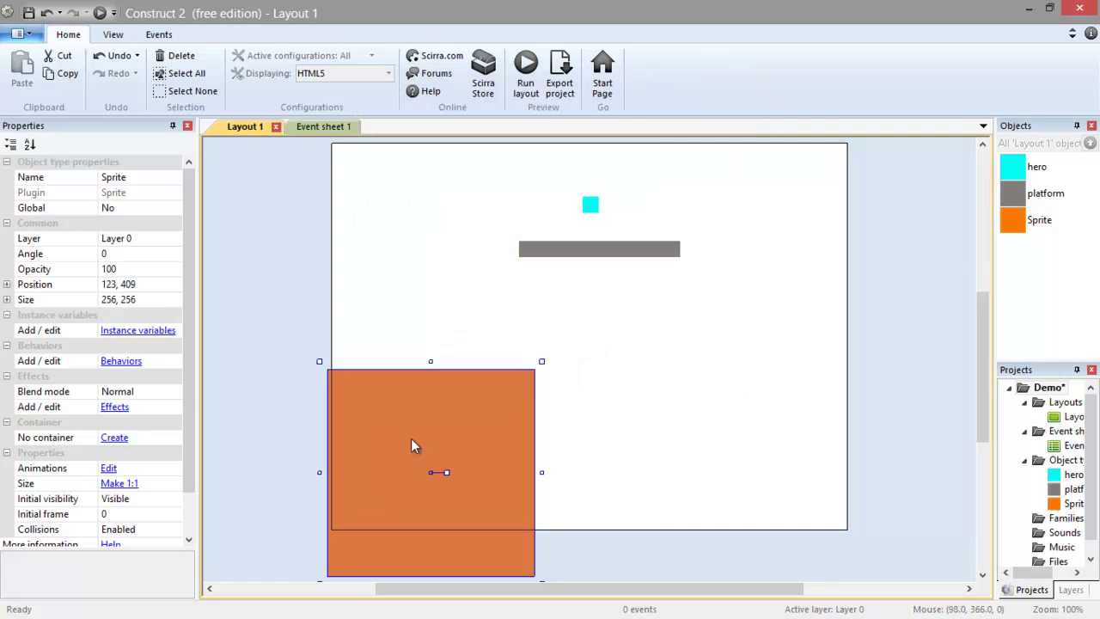
# Stretch the orange sprite into a 768×73 ground strip at 338, 500.5
pyautogui.moveTo(541, 472); pyautogui.dragTo(923, 470)
pyautogui.moveTo(318, 472); pyautogui.dragTo(286, 472)
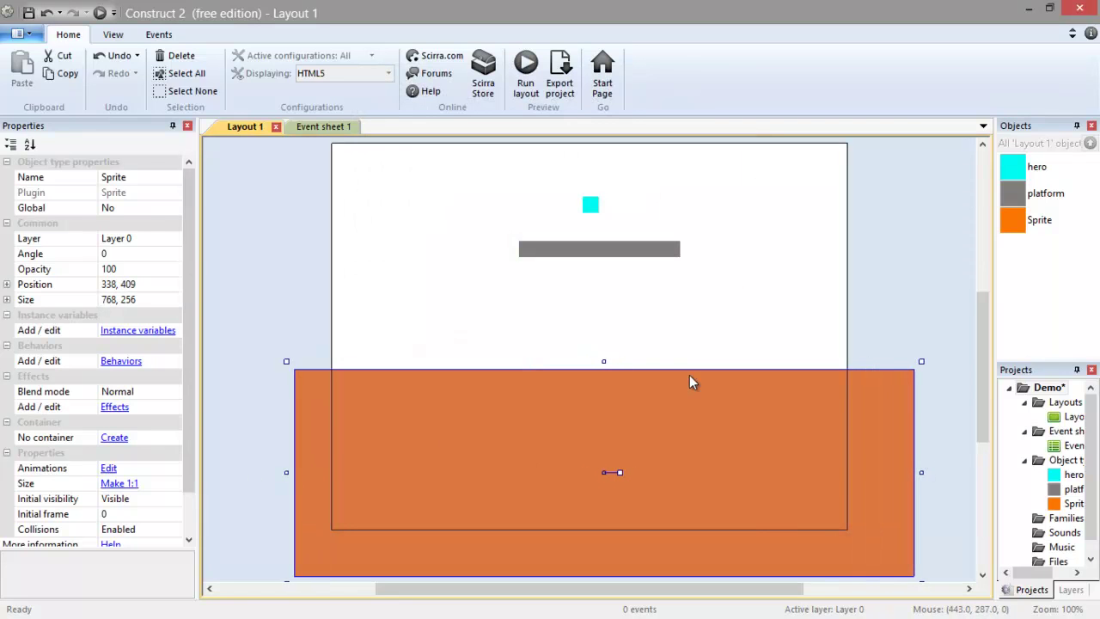
pyautogui.moveTo(603, 361); pyautogui.dragTo(606, 510)
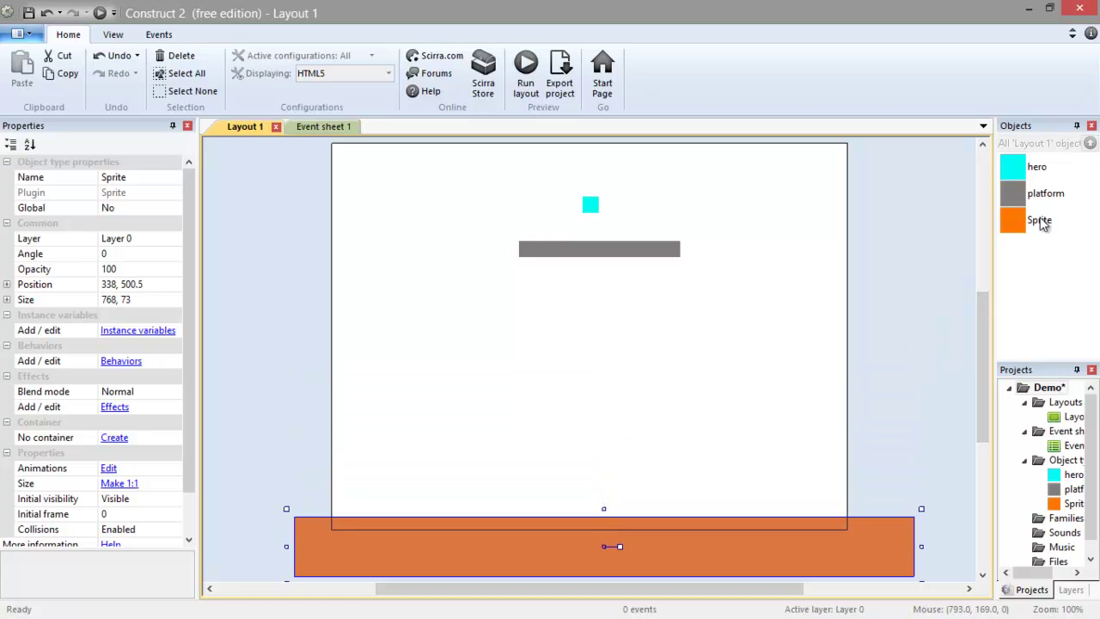
# Rename the Sprite object to 'fire'
pyautogui.click(1040, 220)
pyautogui.rightClick(1040, 221)
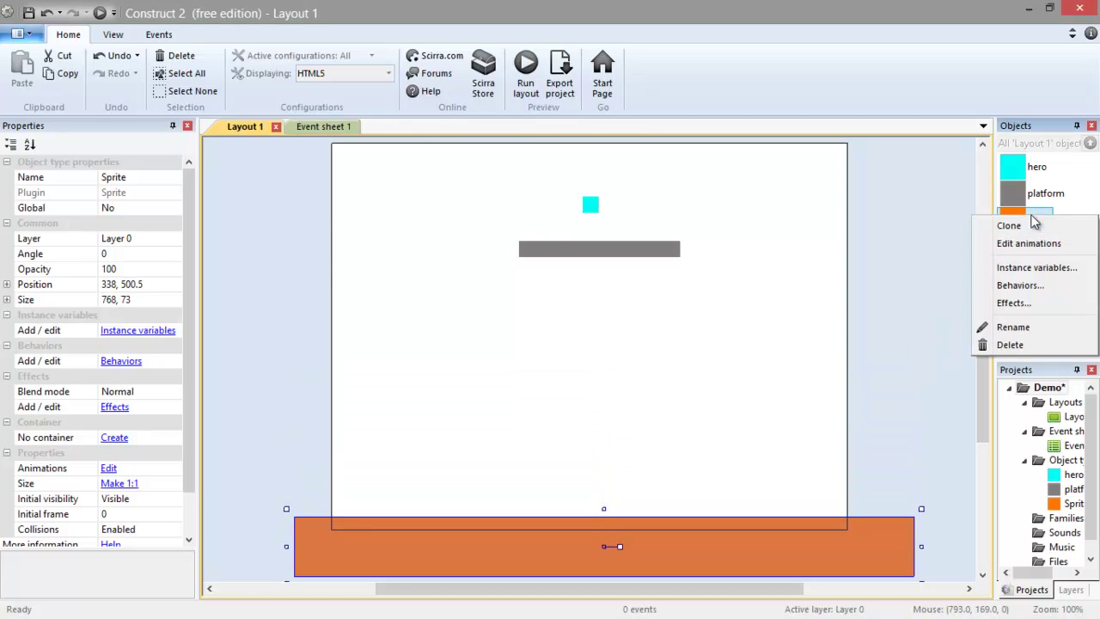
pyautogui.click(1022, 328)
pyautogui.write('fire')
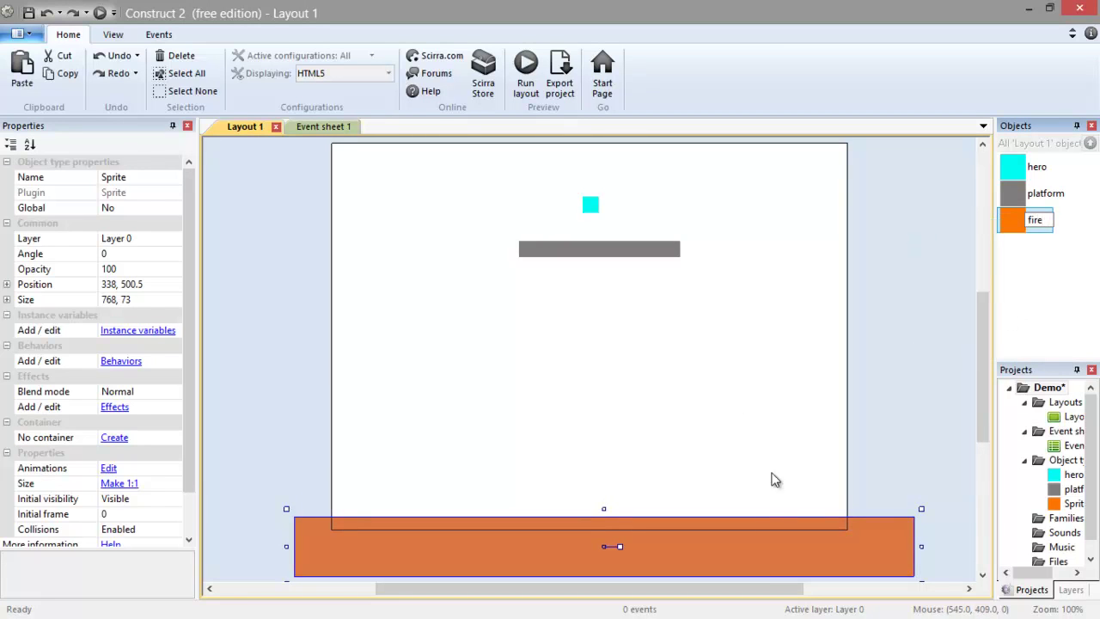
pyautogui.click(814, 424)
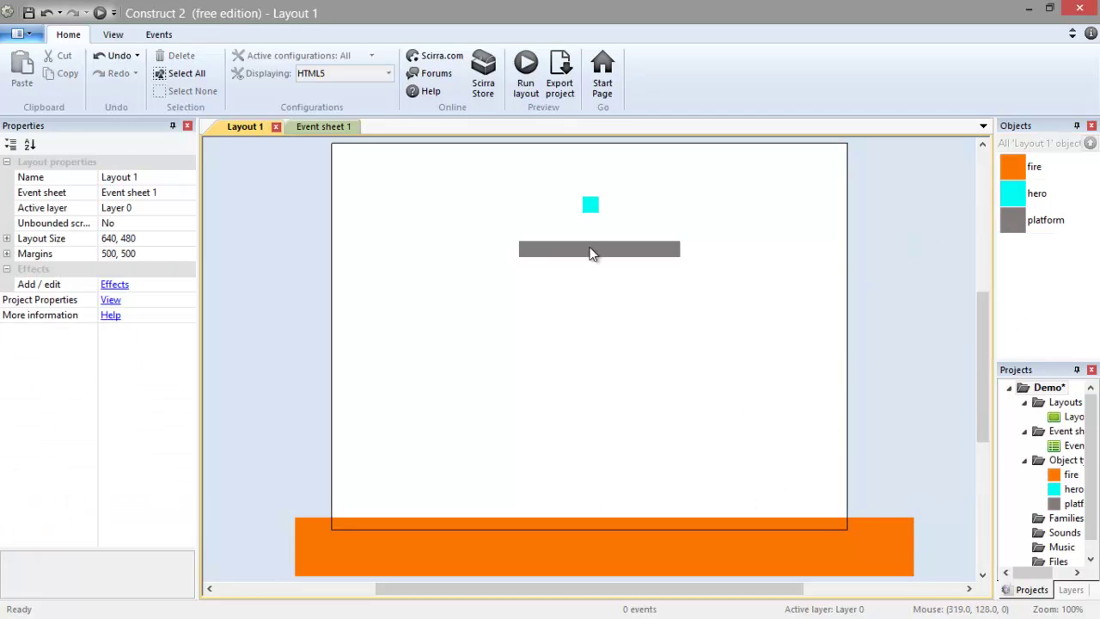
# Lower the platform to 316, 251 with the hero repositioned above it
pyautogui.moveTo(589, 263); pyautogui.dragTo(526, 330)
pyautogui.moveTo(590, 207); pyautogui.dragTo(583, 233)
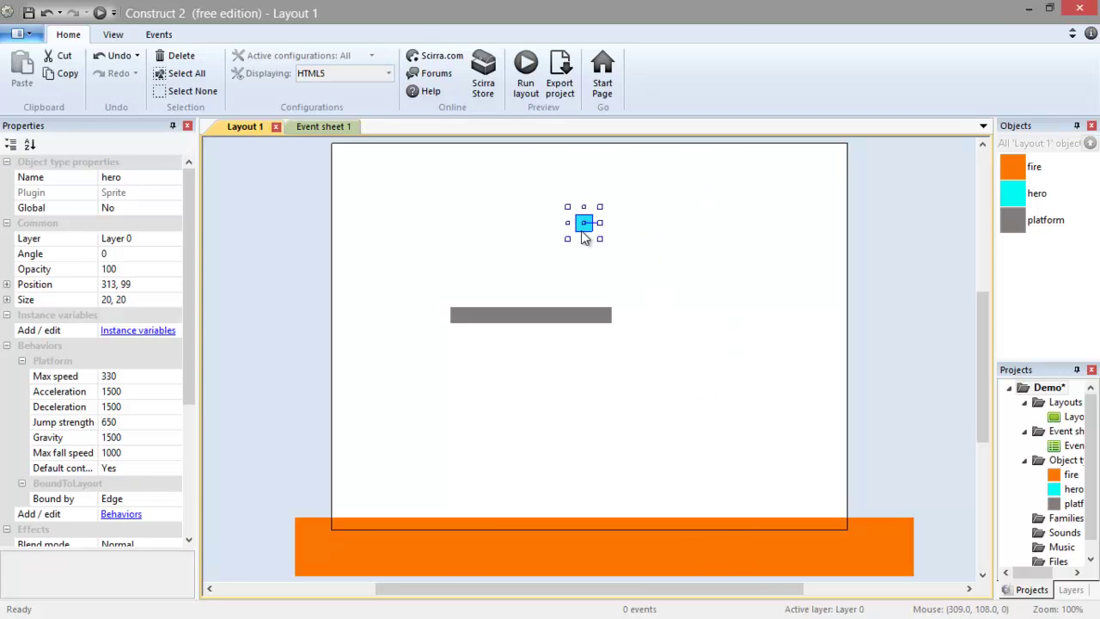
pyautogui.moveTo(571, 318); pyautogui.dragTo(630, 350)
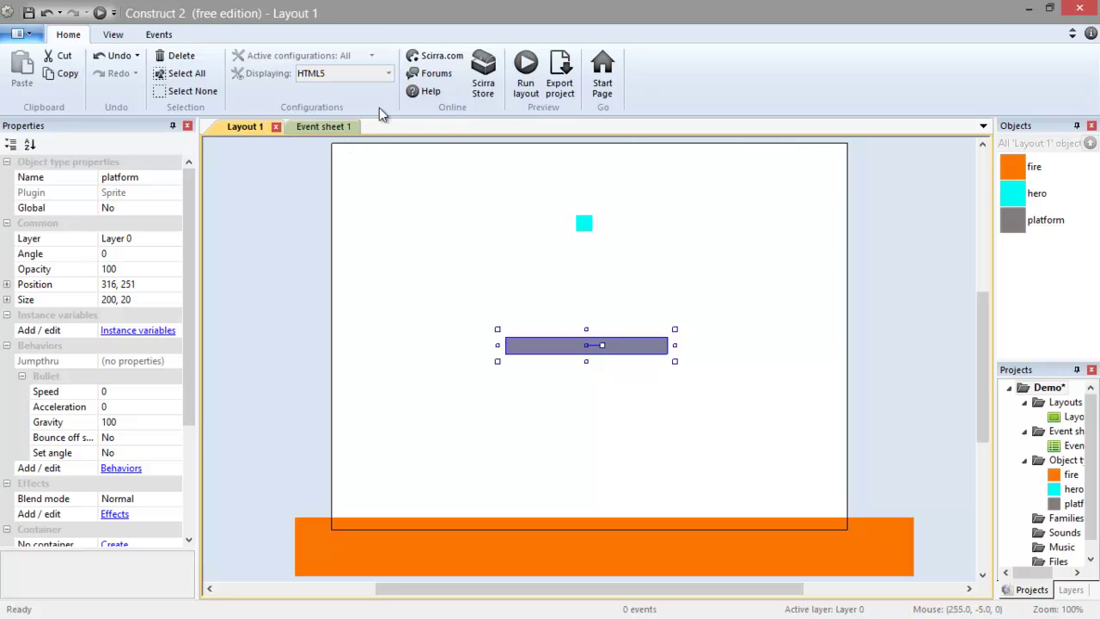
# Add a first event on Event sheet 1 with the System condition 'Every 2 seconds'
pyautogui.click(310, 130)
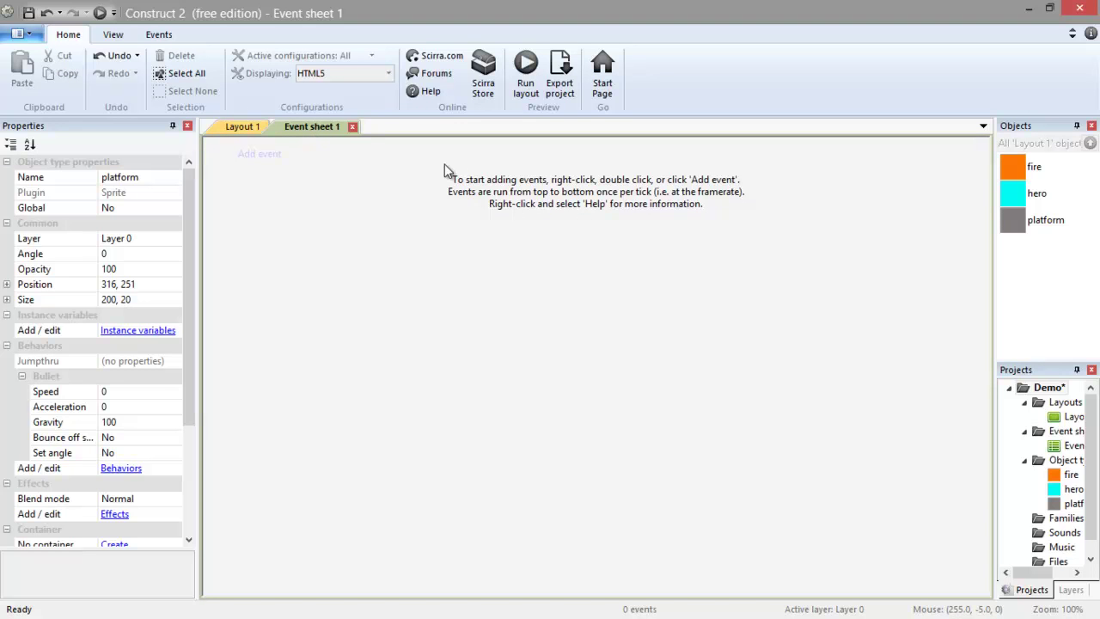
pyautogui.click(269, 158)
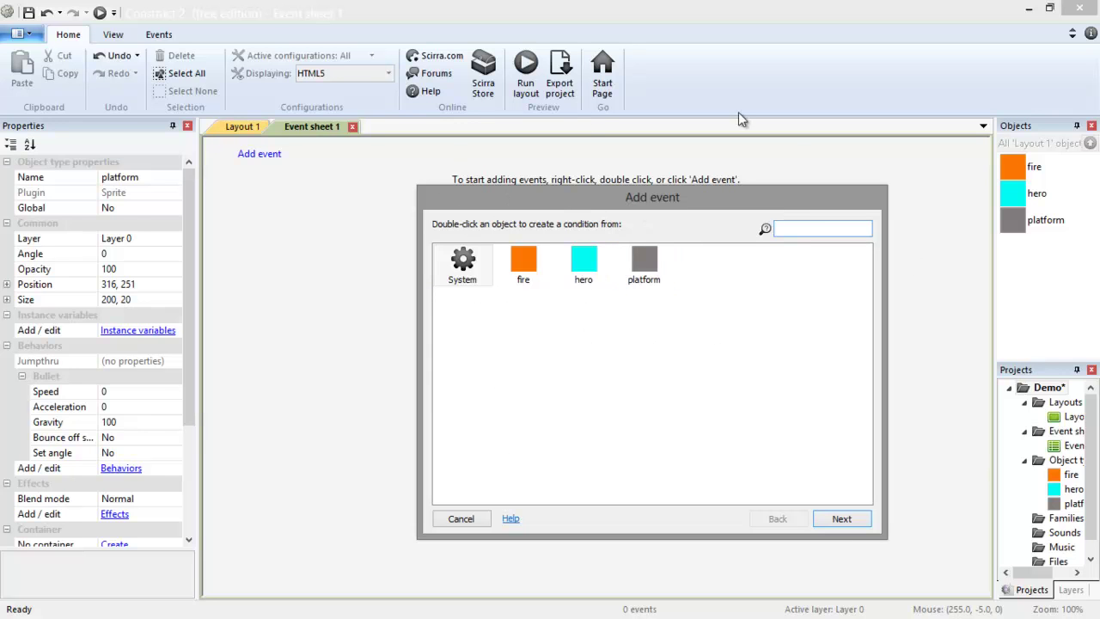
pyautogui.doubleClick(473, 267)
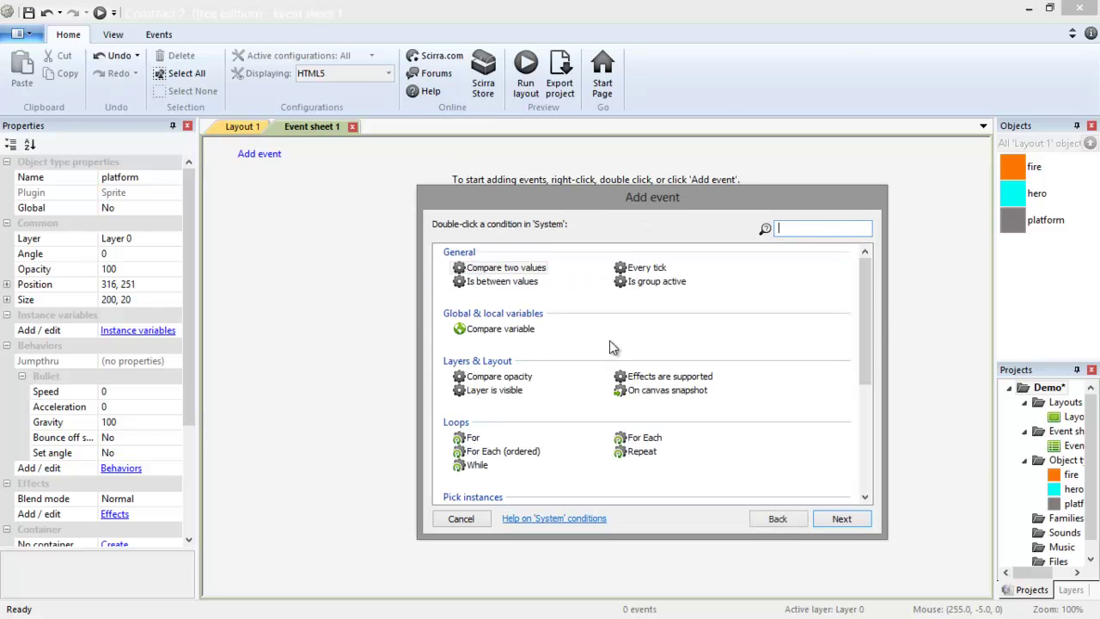
pyautogui.moveTo(866, 292); pyautogui.dragTo(857, 435)
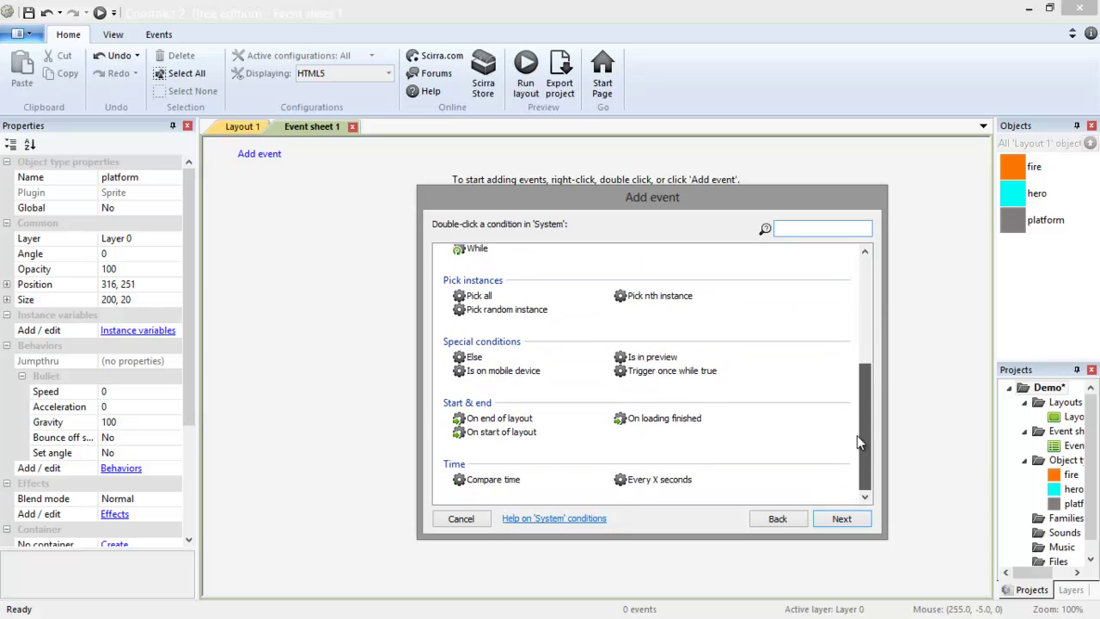
pyautogui.doubleClick(659, 484)
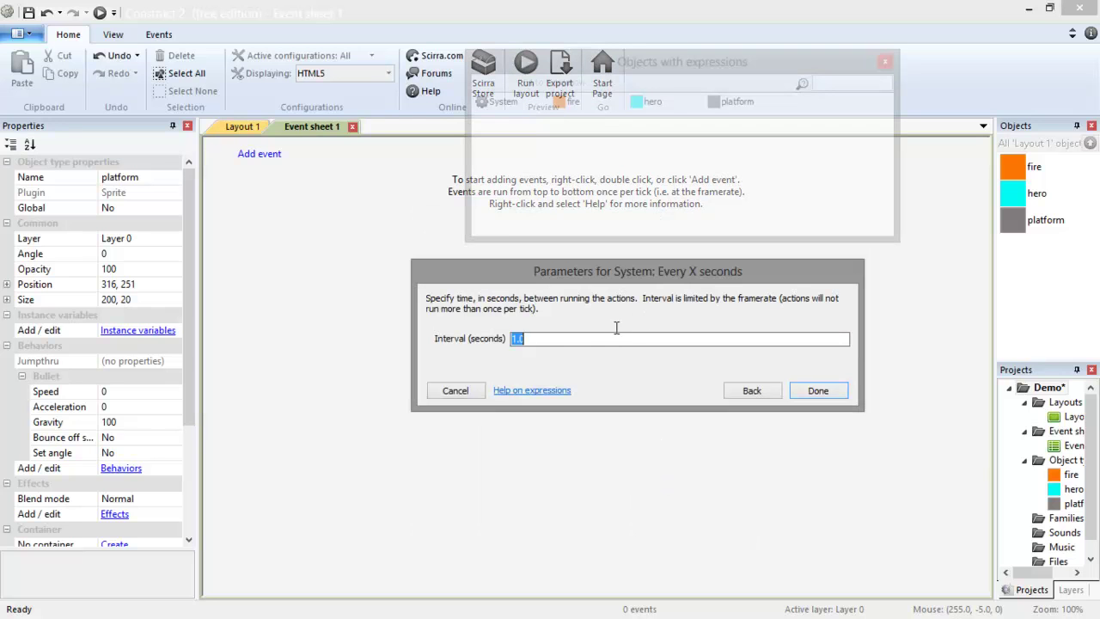
pyautogui.write('2')
pyautogui.click(820, 390)
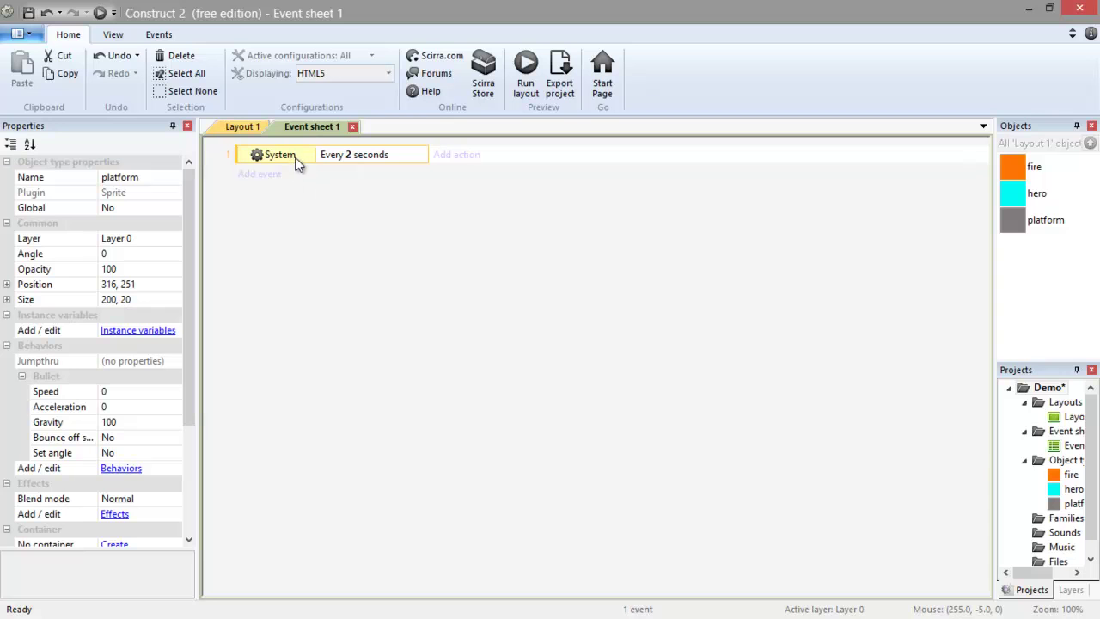
# Start a System Create object action for the timer event, choosing platform on layer 0
pyautogui.click(460, 156)
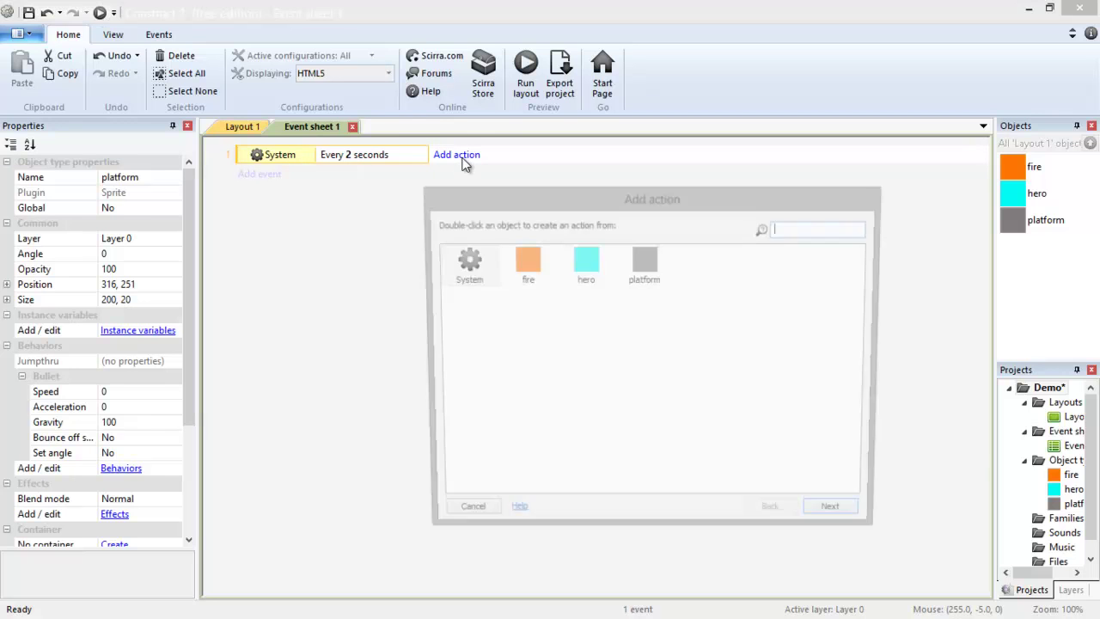
pyautogui.doubleClick(467, 270)
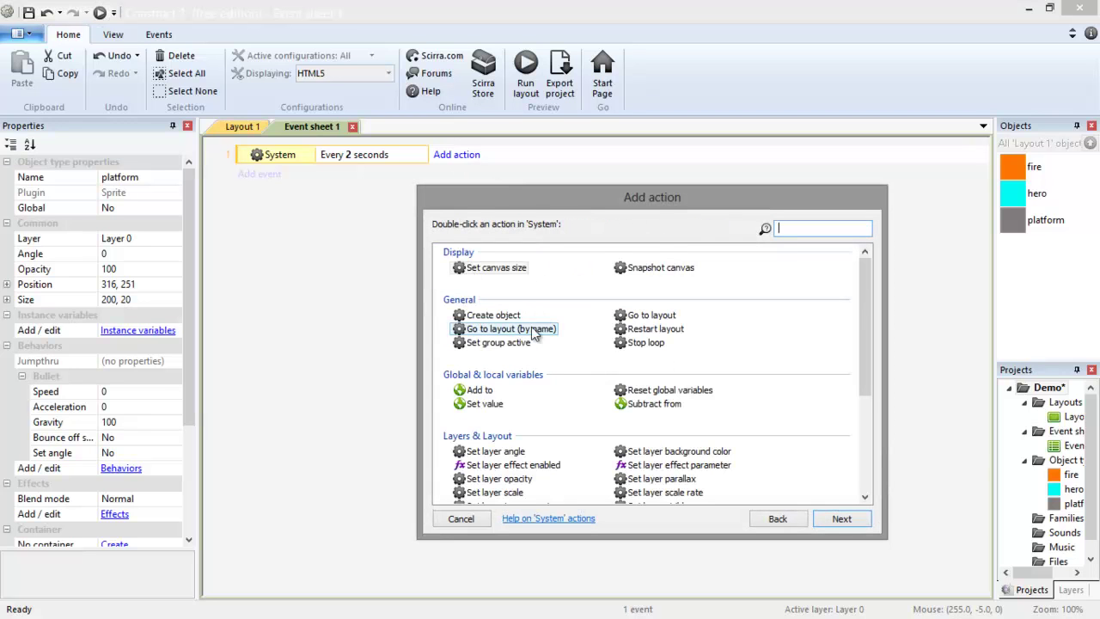
pyautogui.doubleClick(492, 315)
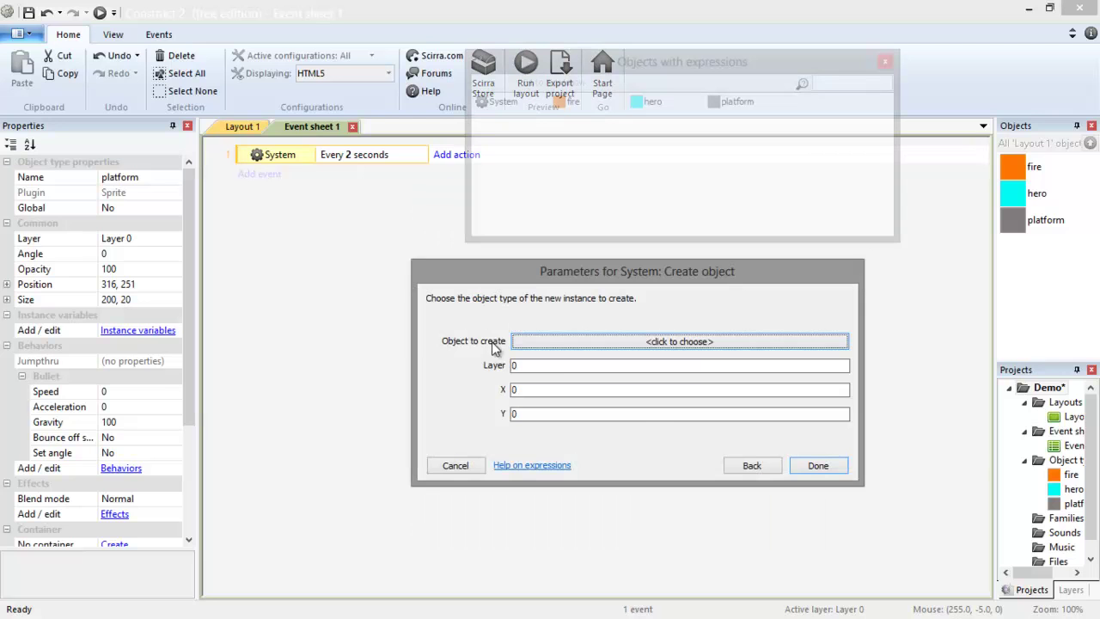
pyautogui.click(585, 342)
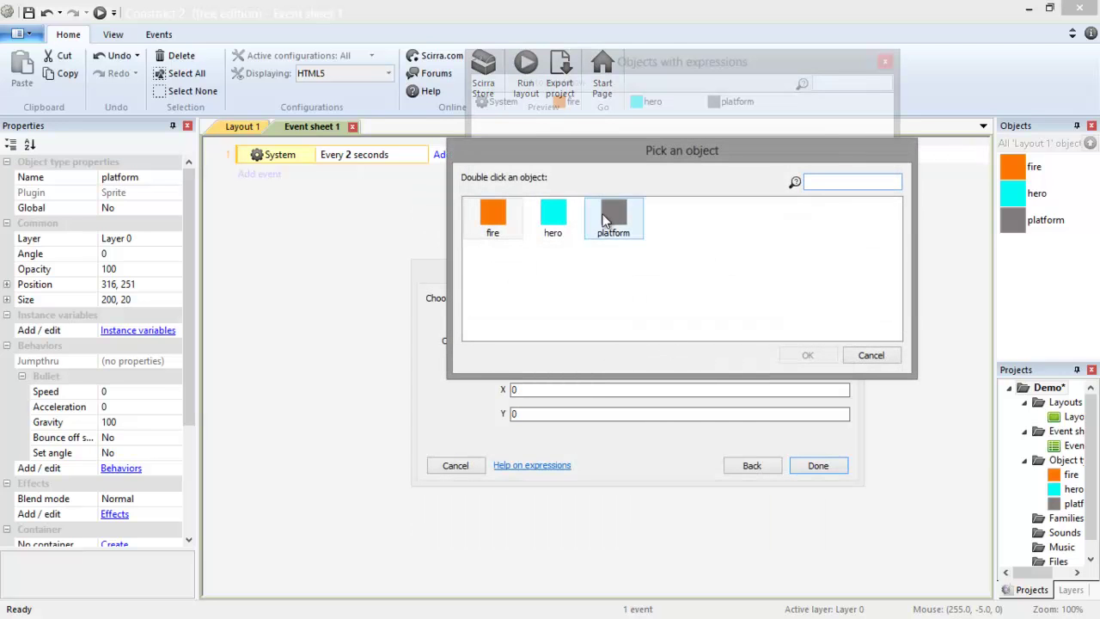
pyautogui.doubleClick(616, 222)
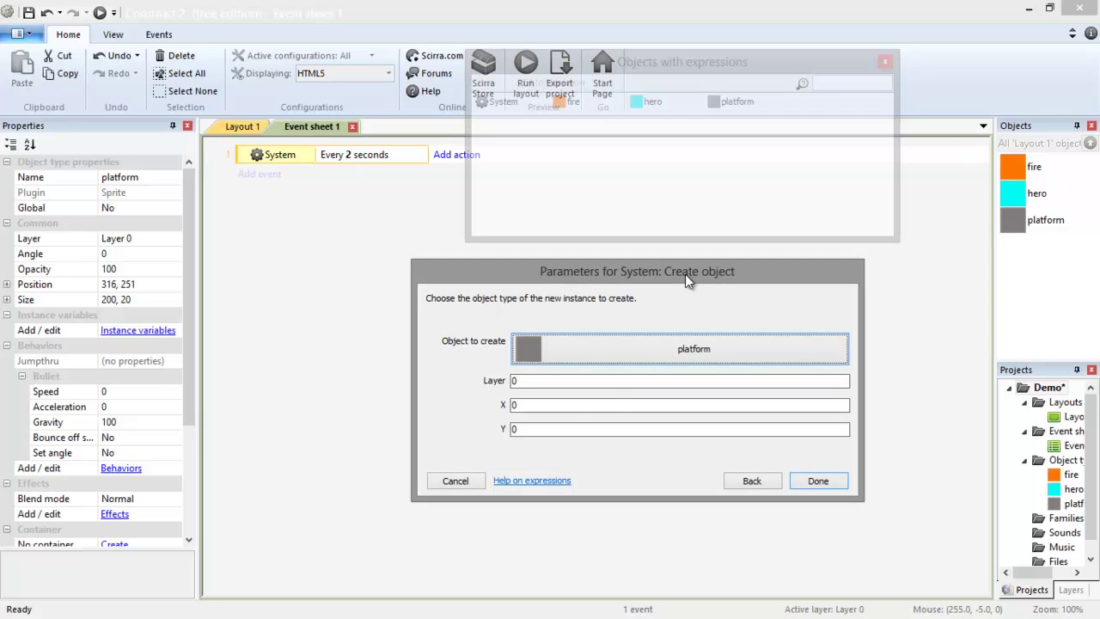
pyautogui.click(520, 380)
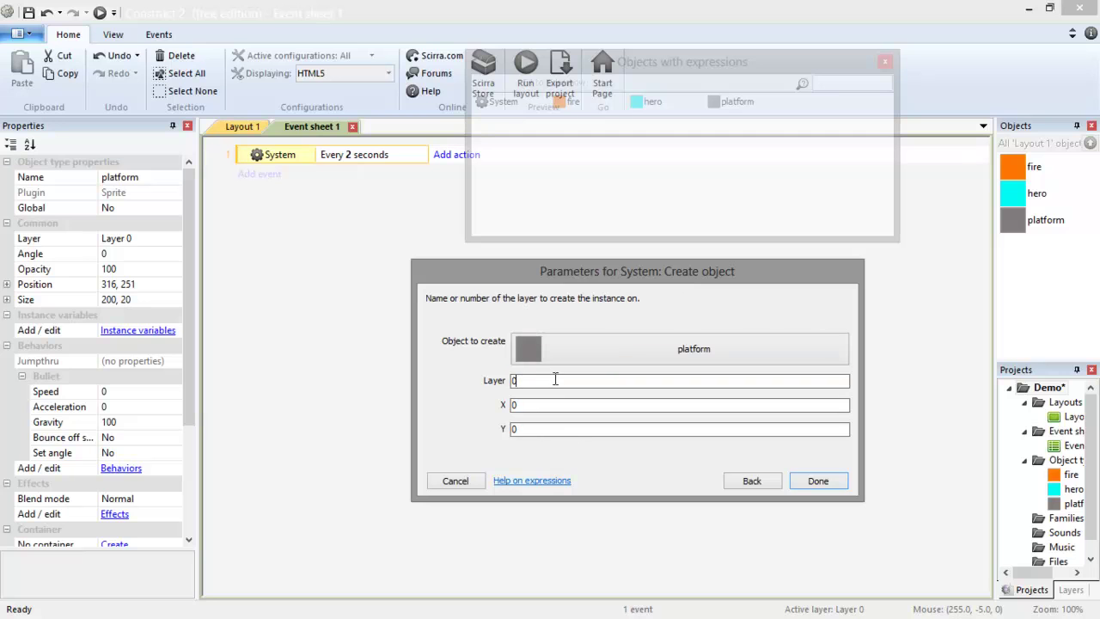
pyautogui.moveTo(550, 380); pyautogui.dragTo(513, 380)
pyautogui.click(543, 383)
pyautogui.moveTo(554, 384); pyautogui.dragTo(492, 382)
pyautogui.click(518, 383)
pyautogui.moveTo(478, 286); pyautogui.dragTo(488, 288)
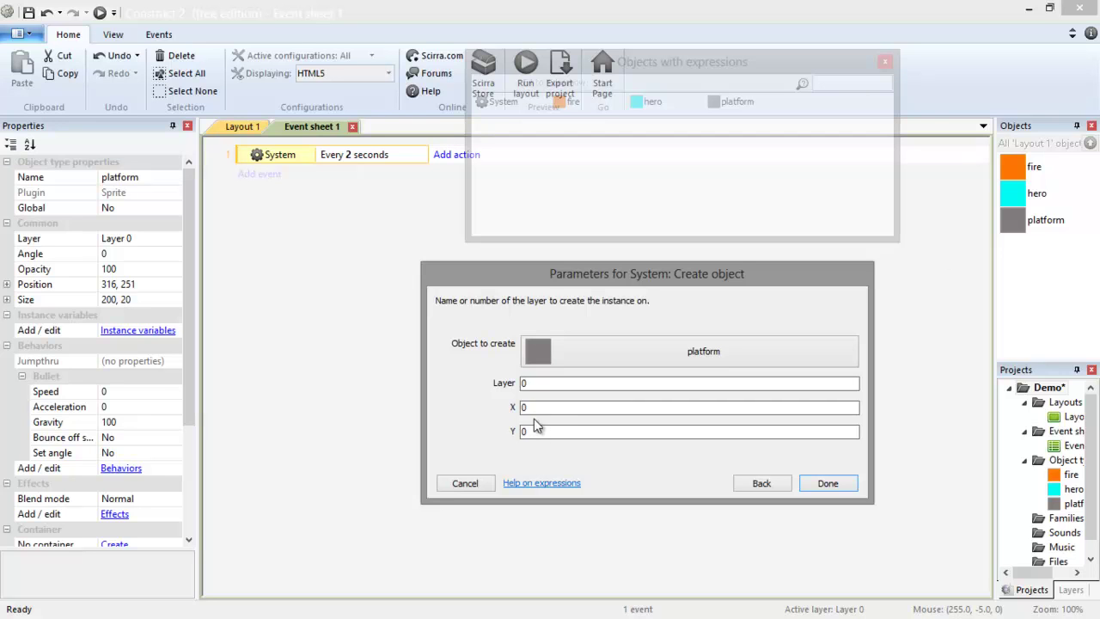
# Set the created platform's position to X random(10, 620), Y -10 and finish the action
pyautogui.click(522, 407)
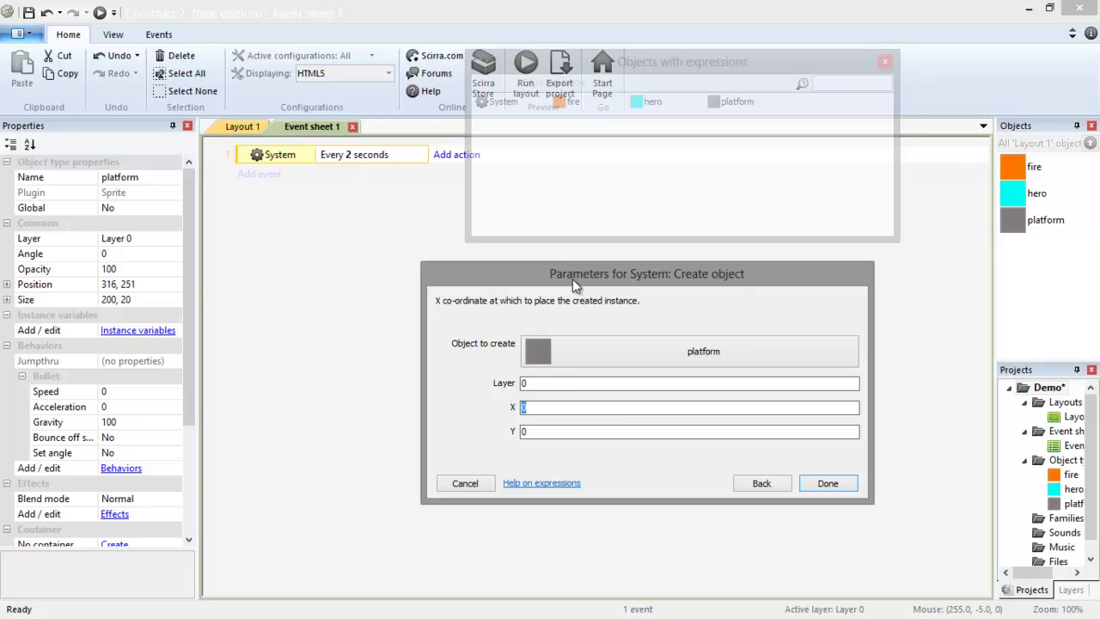
pyautogui.write('random(')
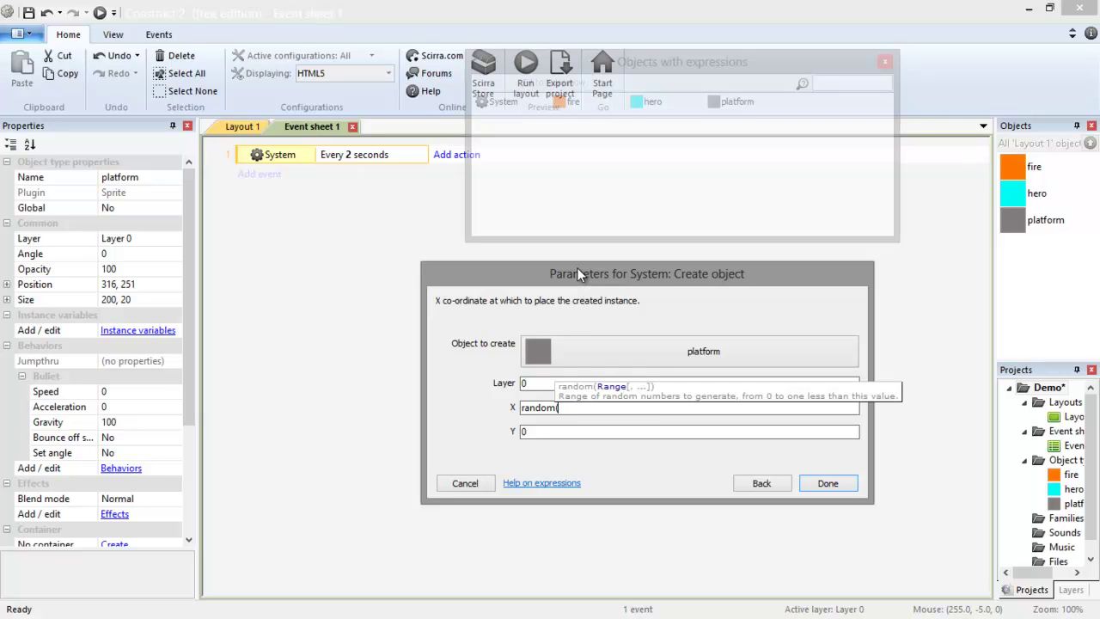
pyautogui.write('10,')
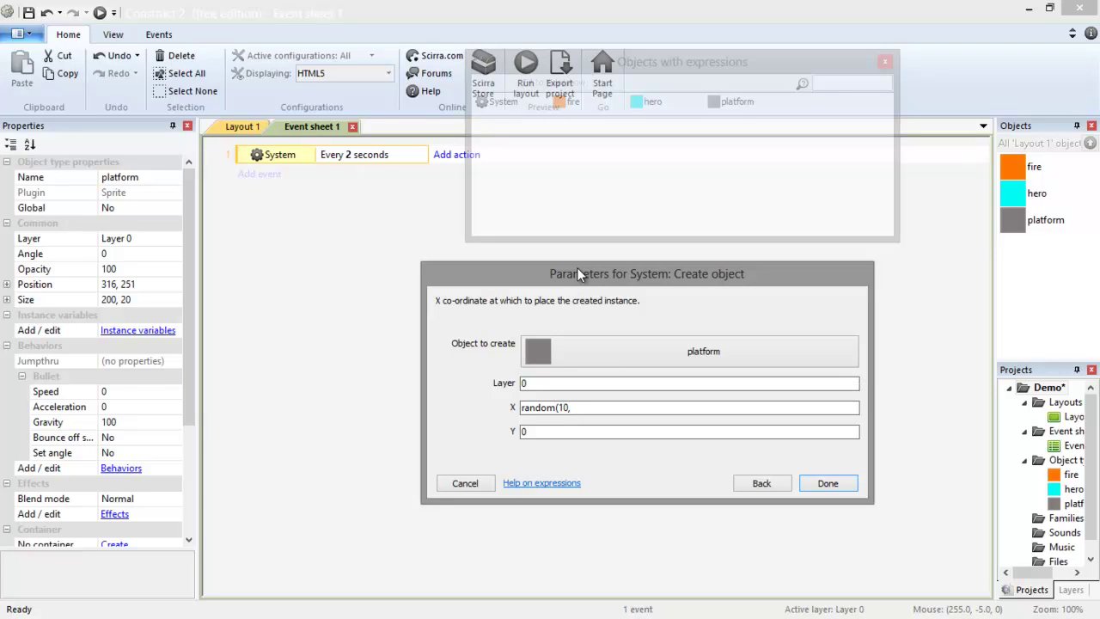
pyautogui.write(' 620)')
pyautogui.click(826, 484)
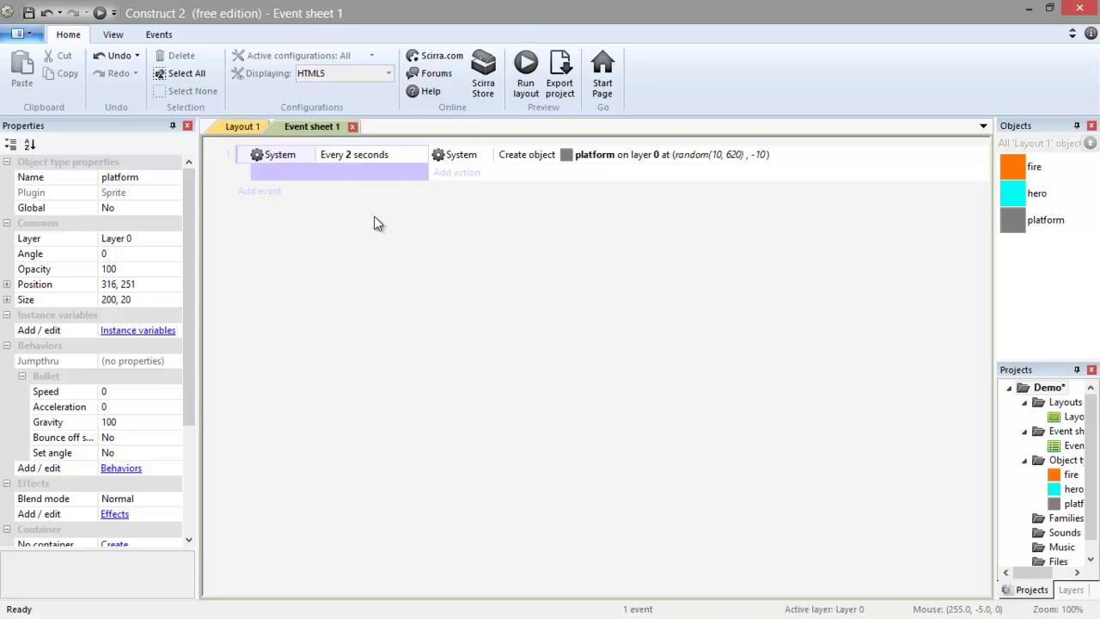
# Add a hero 'On collision with another object' event with fire as the object
pyautogui.click(271, 192)
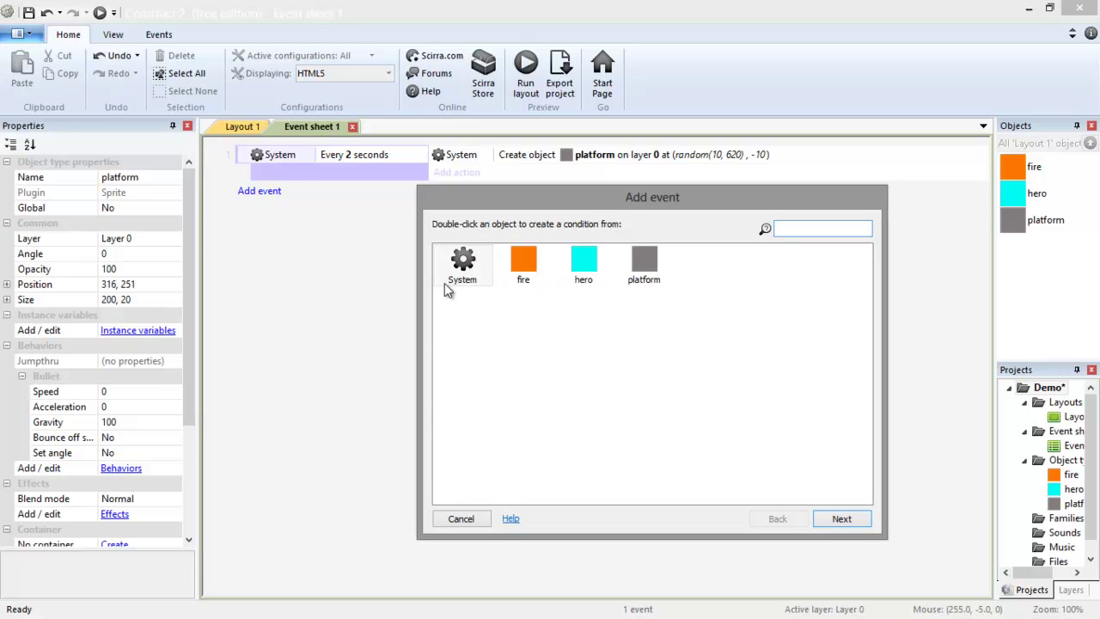
pyautogui.doubleClick(585, 262)
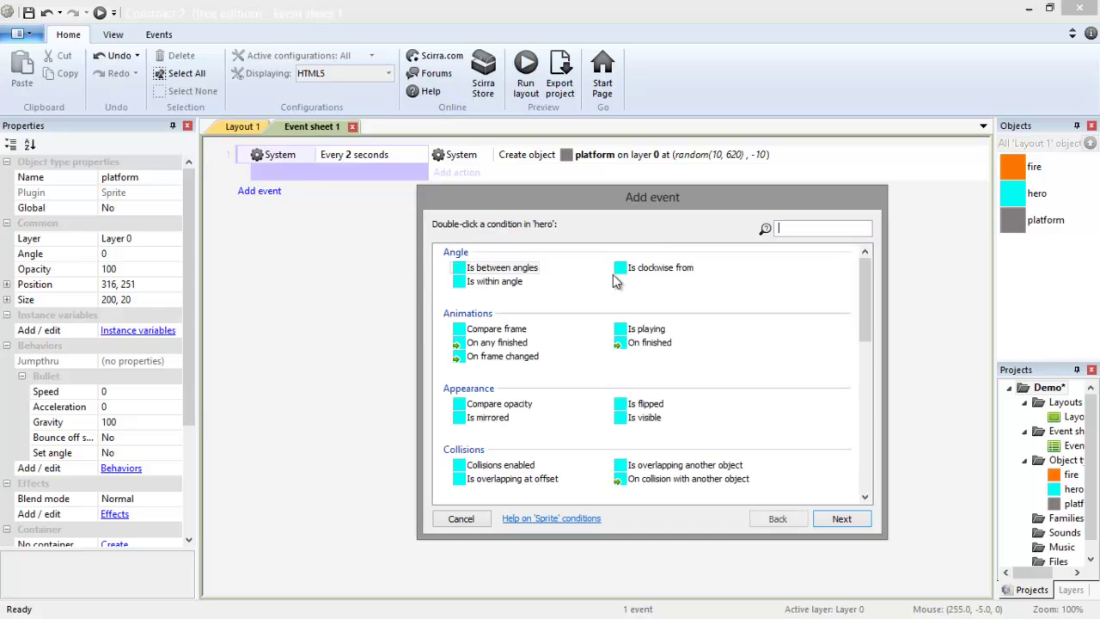
pyautogui.moveTo(859, 307); pyautogui.dragTo(865, 339)
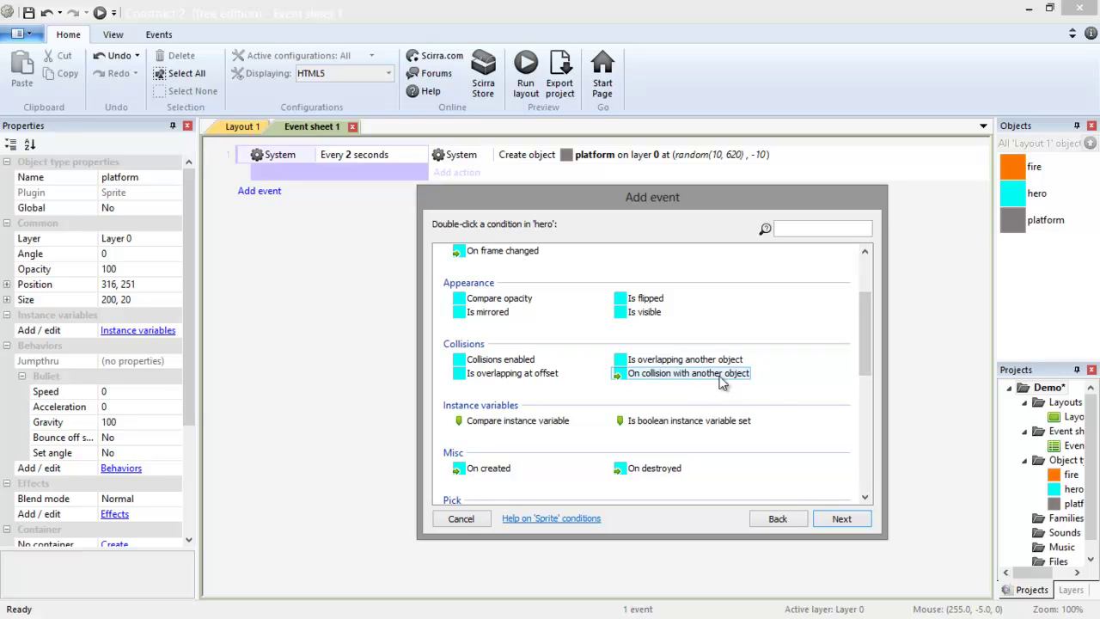
pyautogui.click(716, 374)
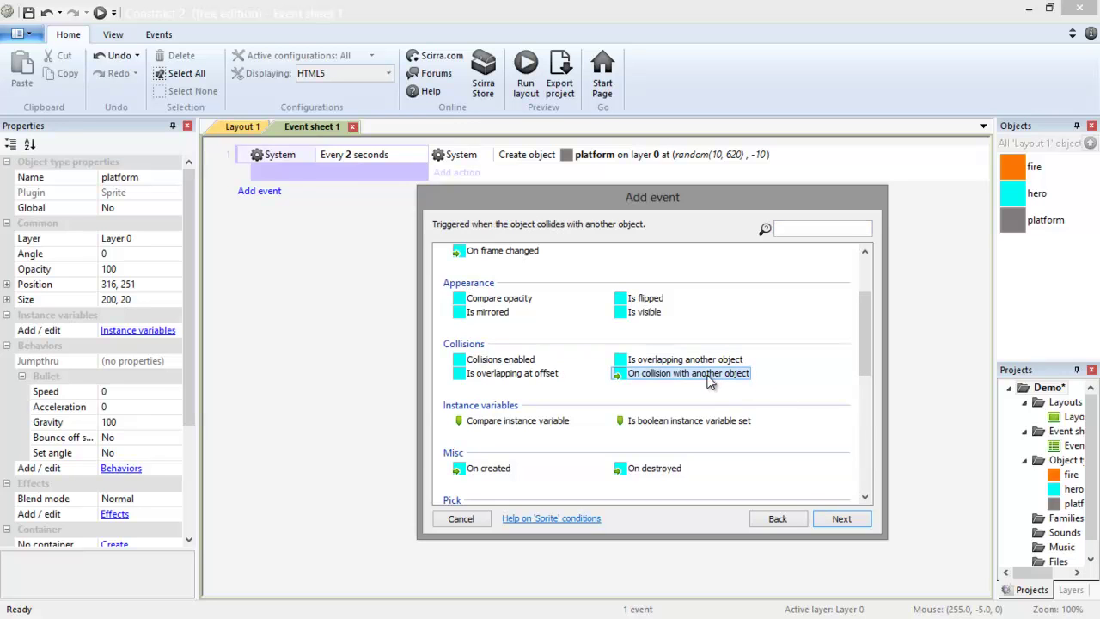
pyautogui.click(838, 519)
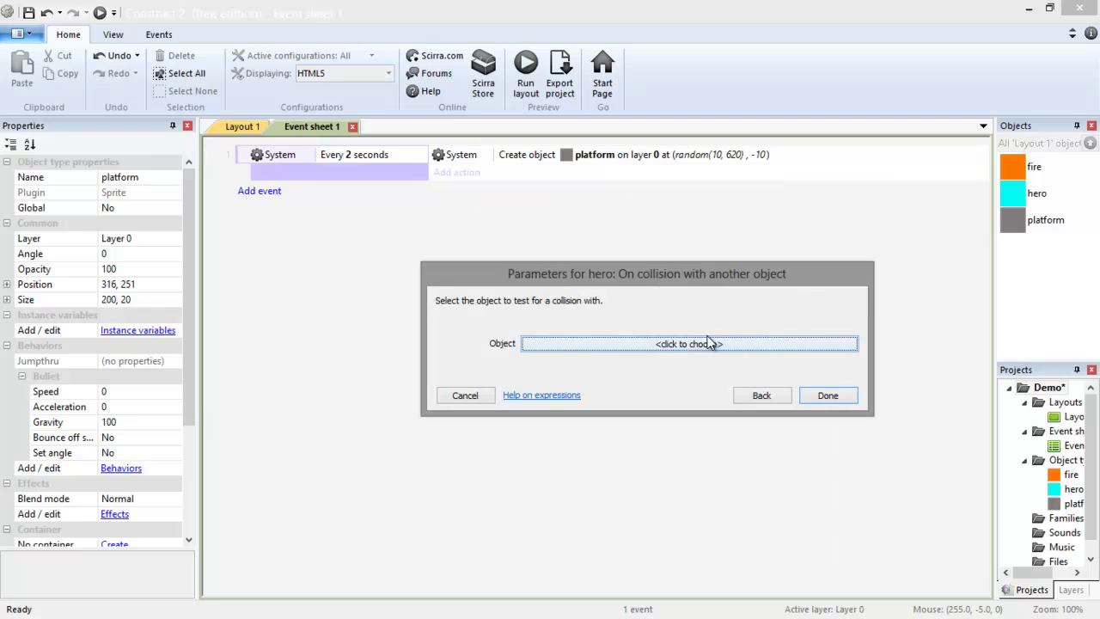
pyautogui.click(588, 344)
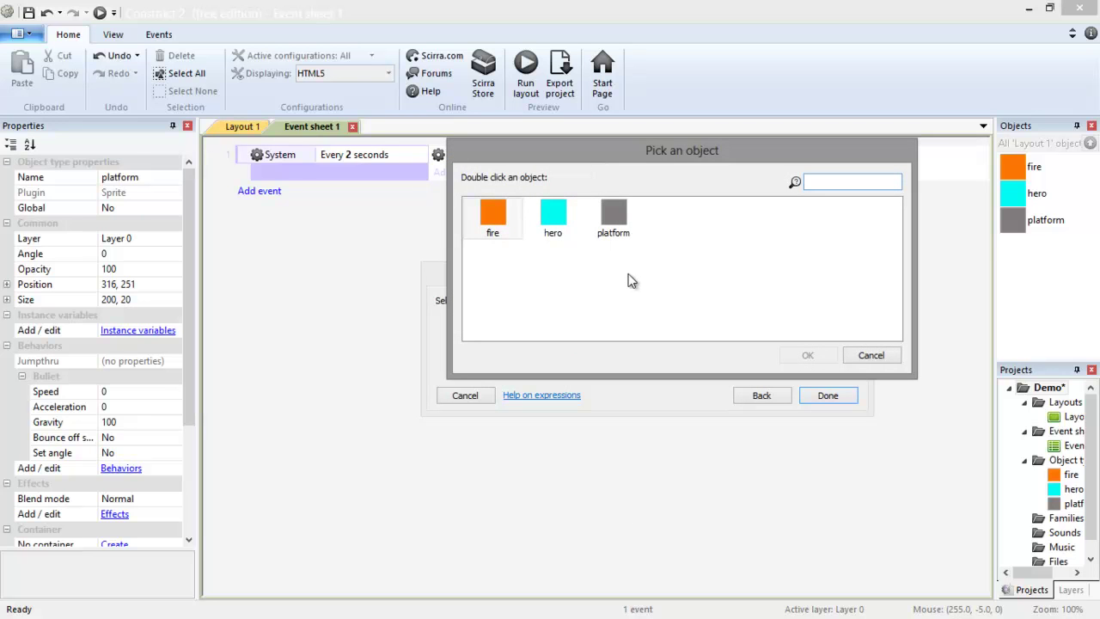
pyautogui.click(501, 225)
pyautogui.doubleClick(501, 225)
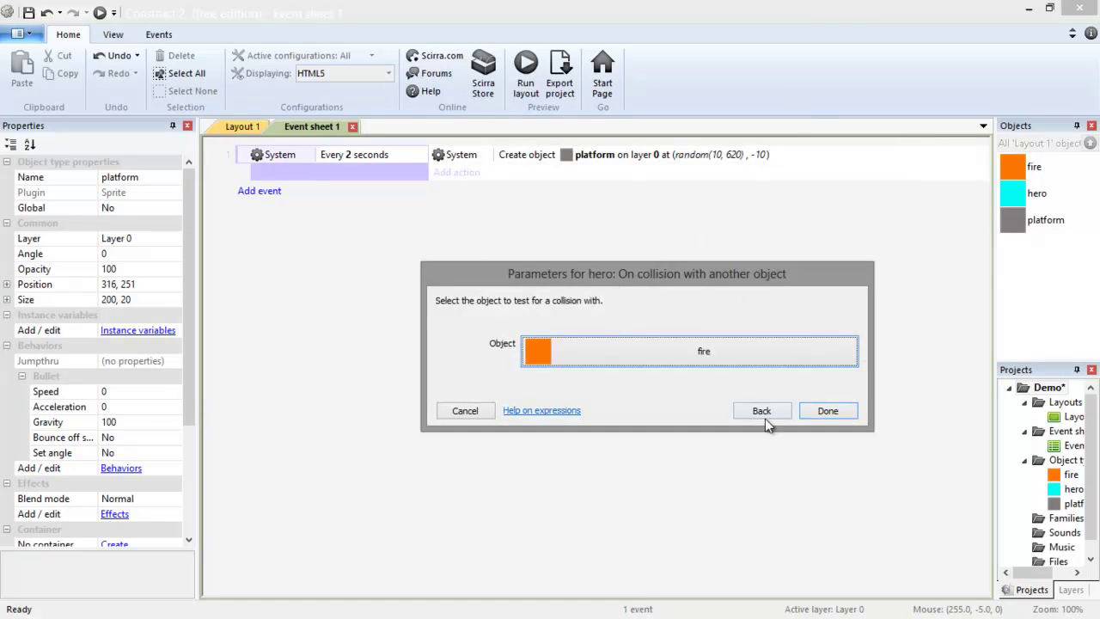
pyautogui.click(838, 410)
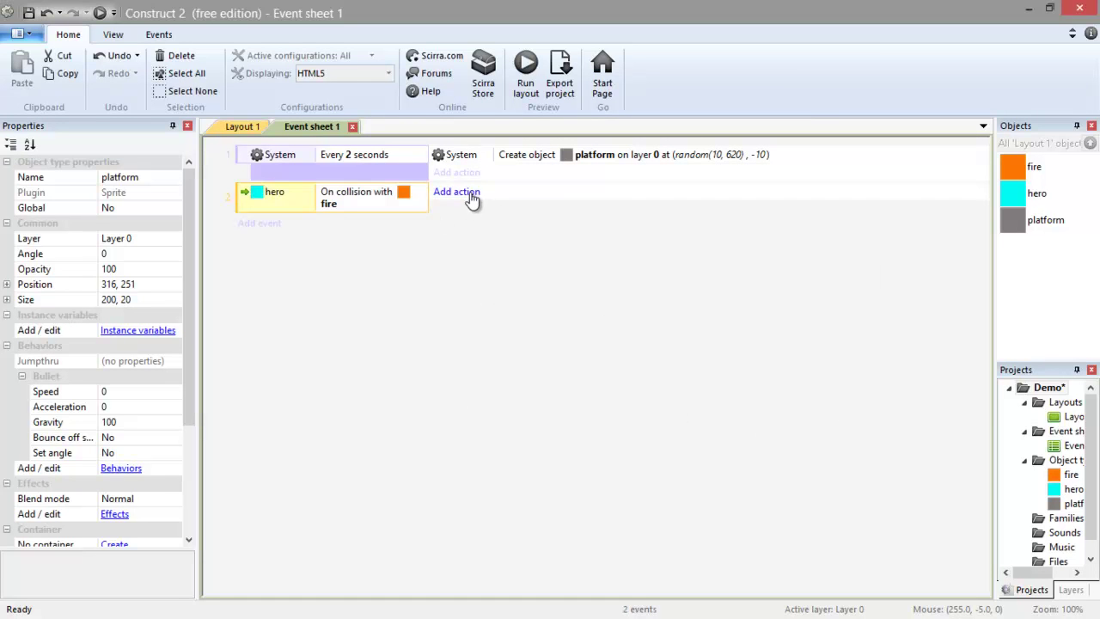
# Add a System 'Restart layout' action to the hero-collides-with-fire event
pyautogui.click(472, 194)
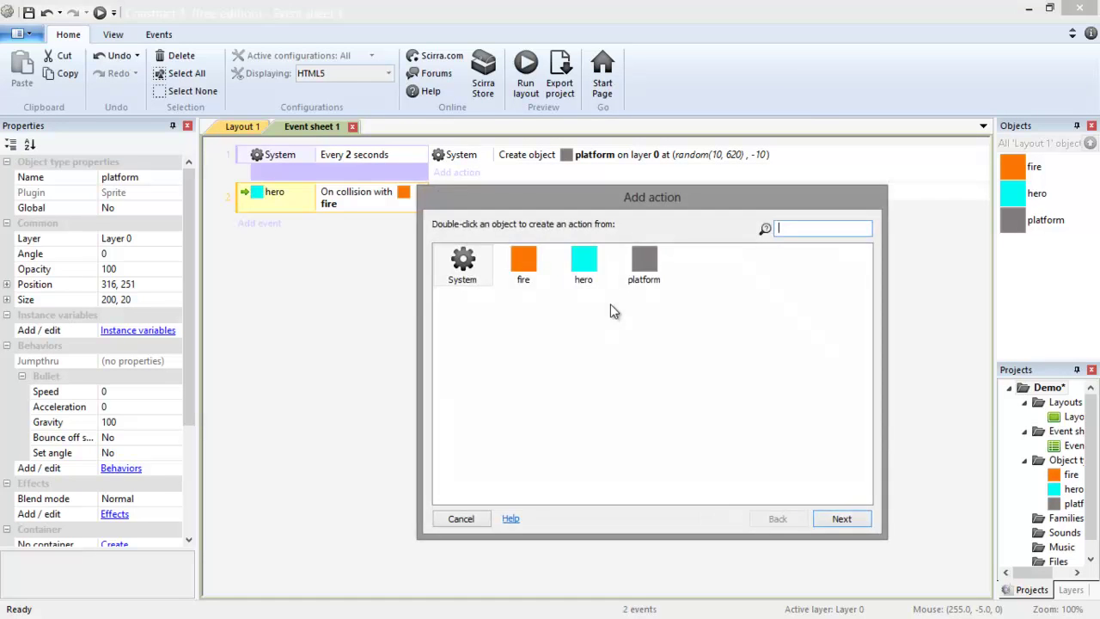
pyautogui.doubleClick(462, 262)
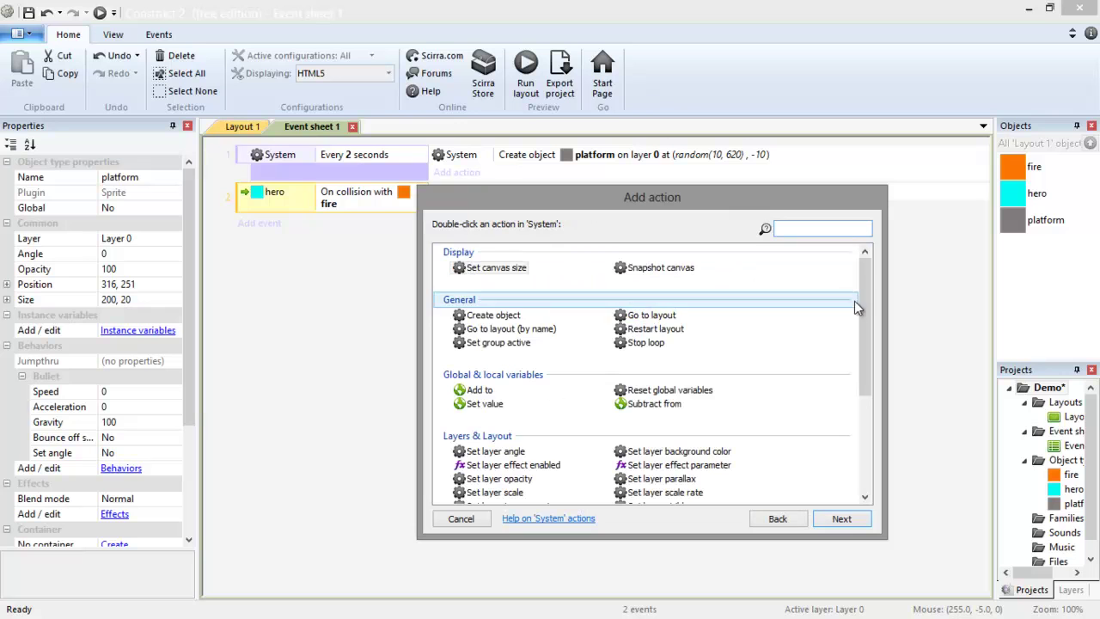
pyautogui.moveTo(868, 301); pyautogui.dragTo(868, 306)
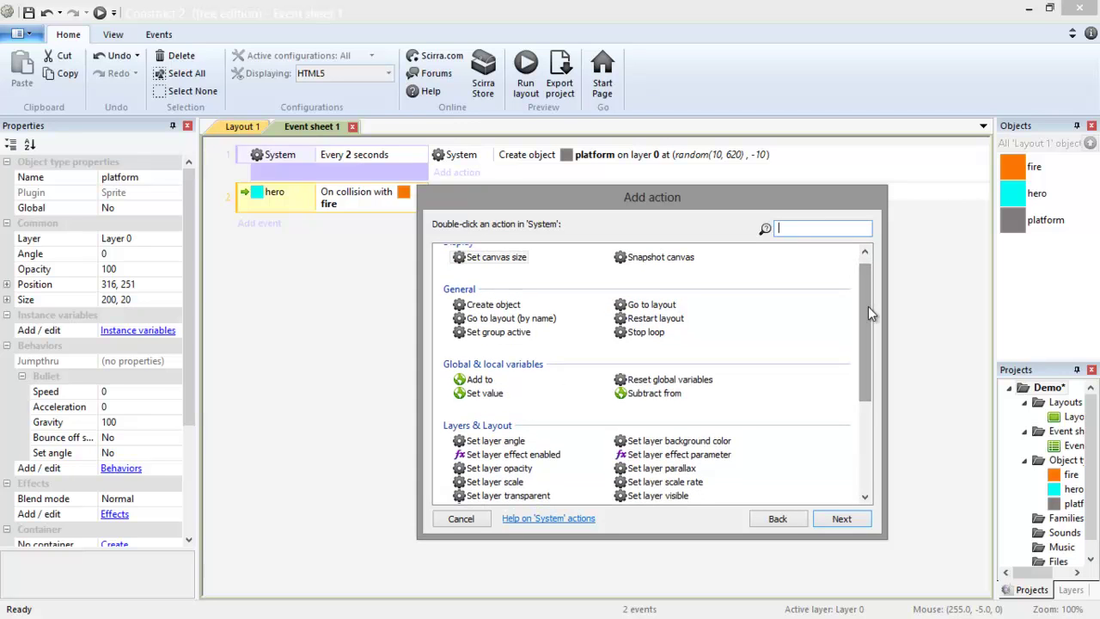
pyautogui.click(662, 321)
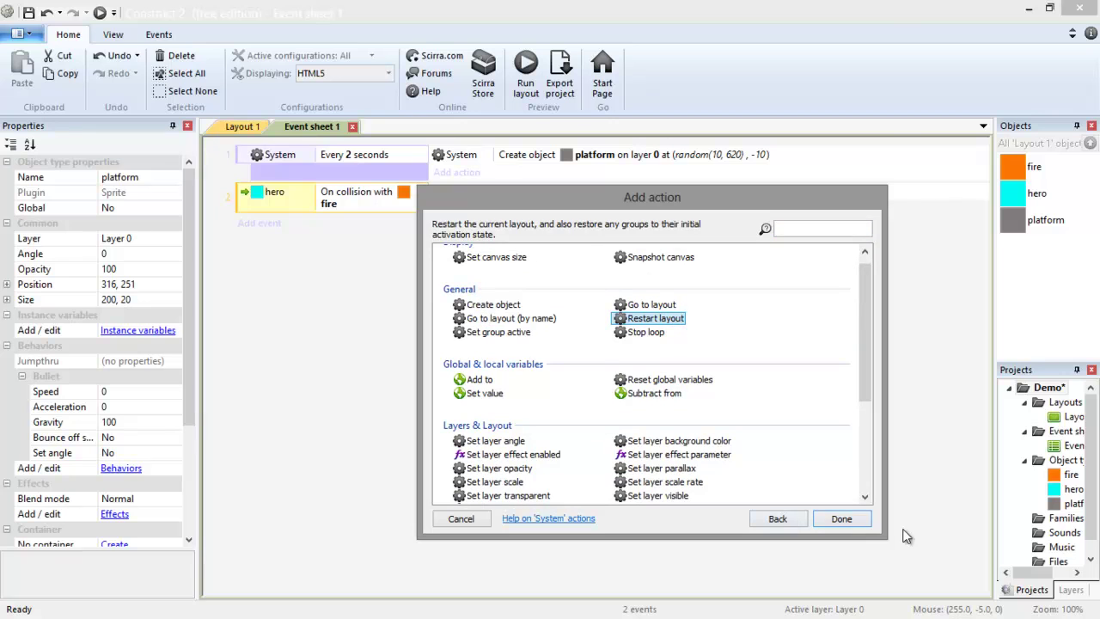
pyautogui.click(842, 519)
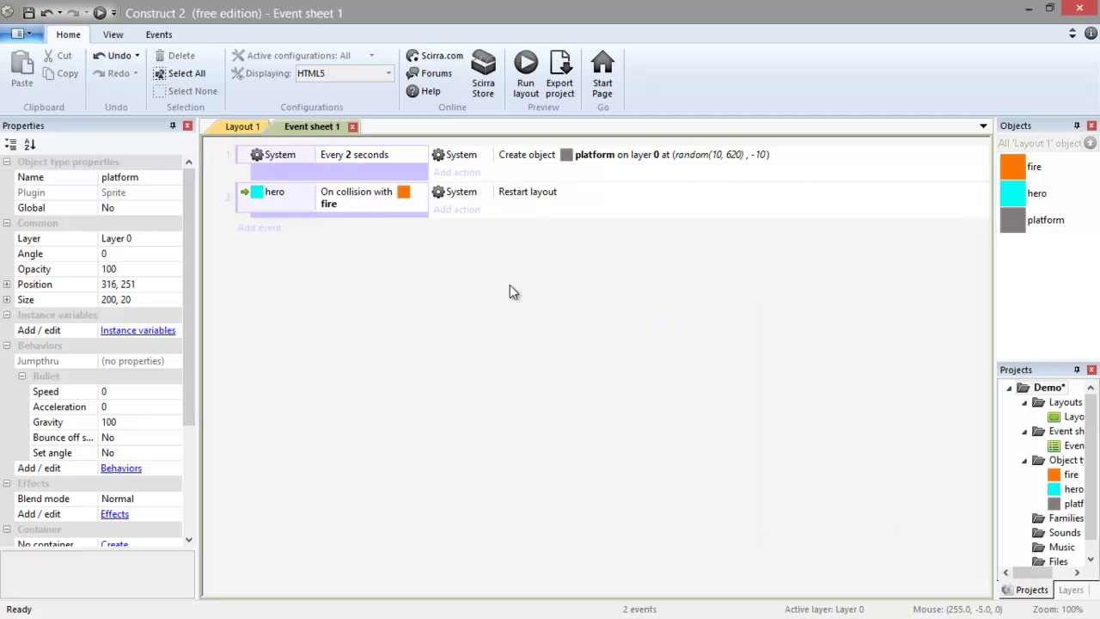
# Raise the starting platform in Layout 1 to about 314, 210, then return to Event sheet 1
pyautogui.click(260, 230)
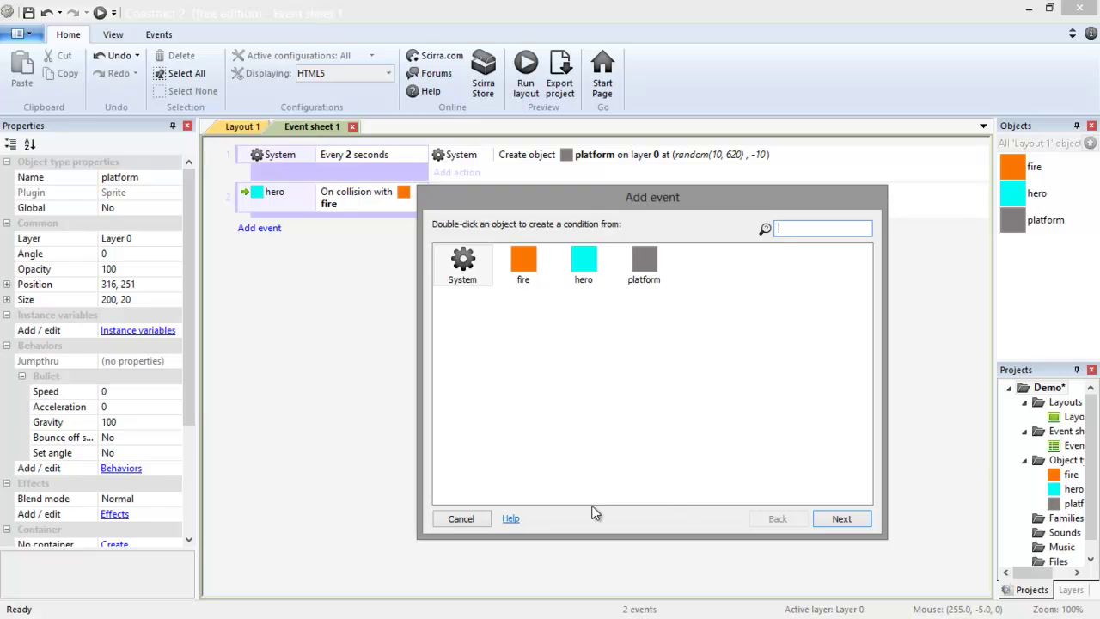
pyautogui.click(458, 519)
pyautogui.click(255, 127)
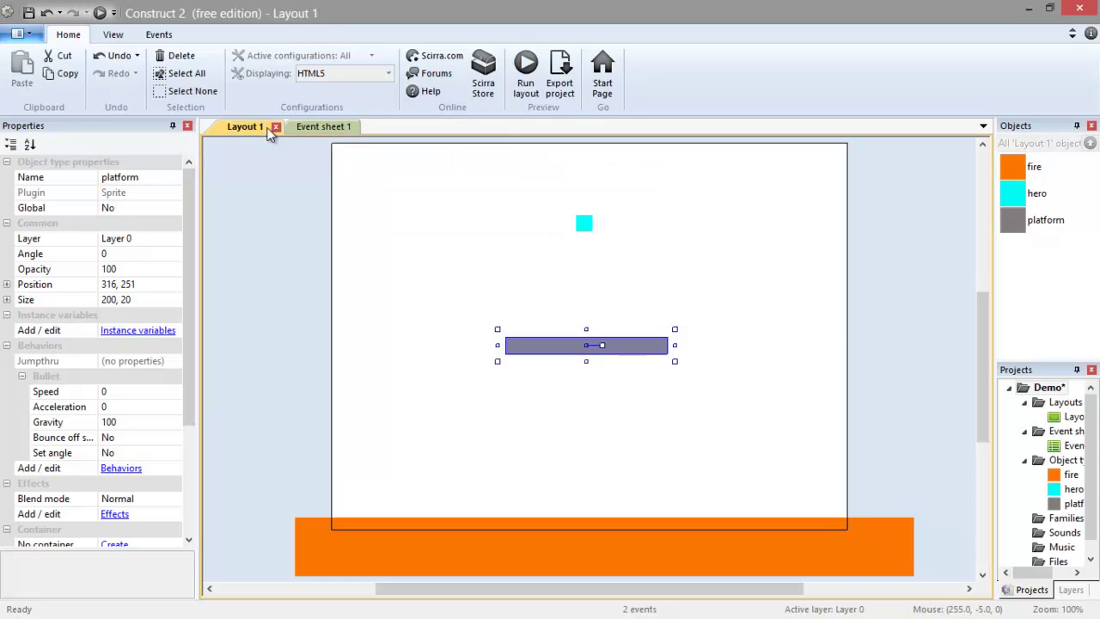
pyautogui.moveTo(987, 361); pyautogui.dragTo(985, 359)
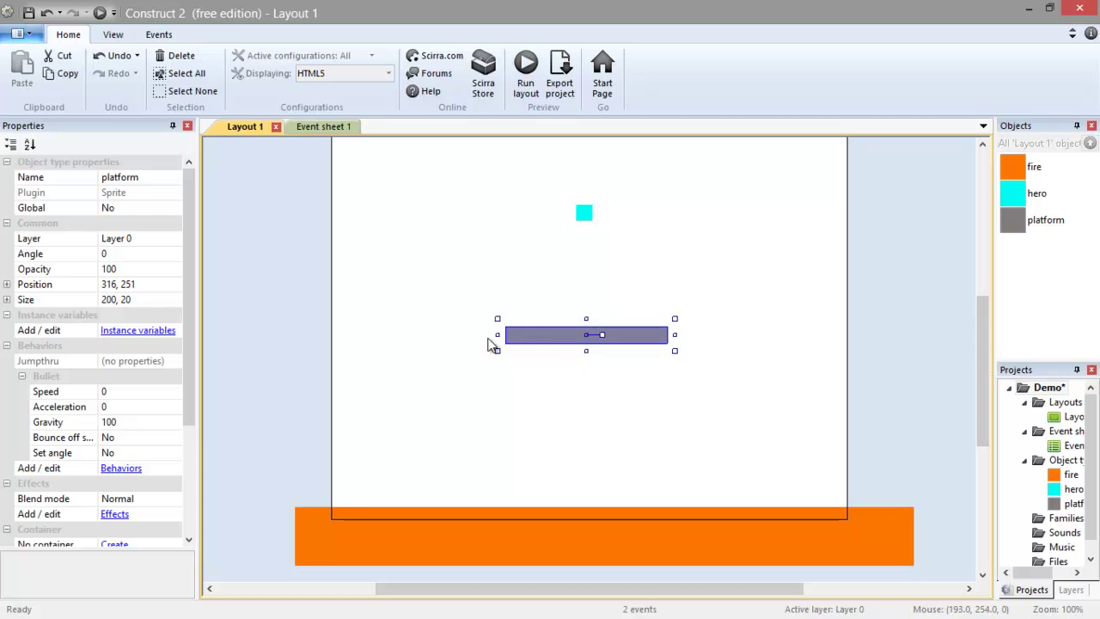
pyautogui.moveTo(530, 339); pyautogui.dragTo(622, 200)
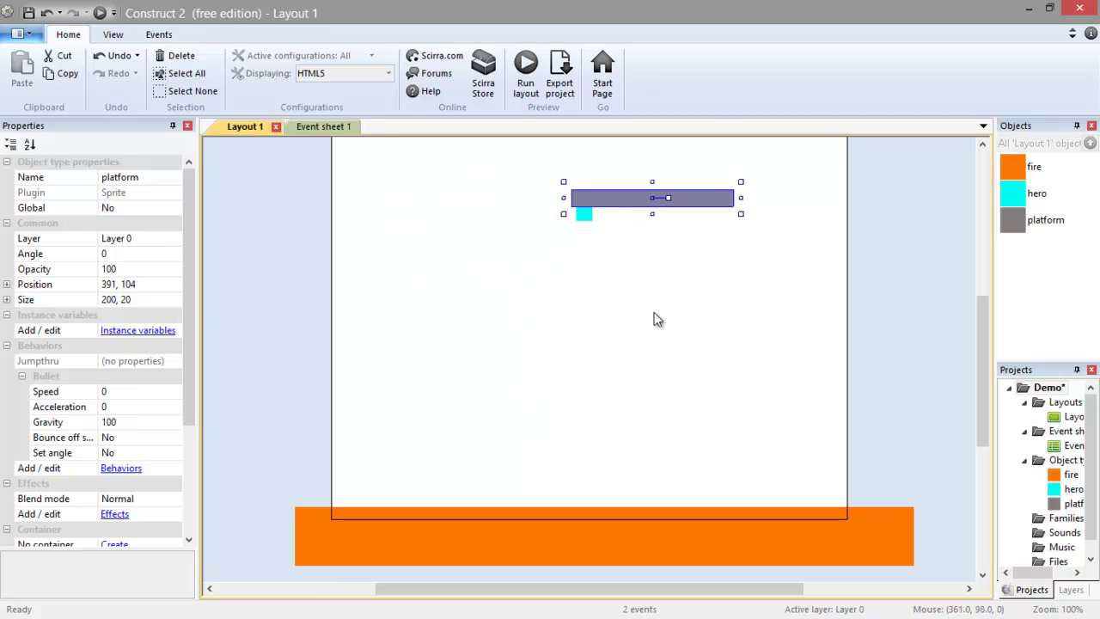
pyautogui.moveTo(658, 320); pyautogui.dragTo(560, 262)
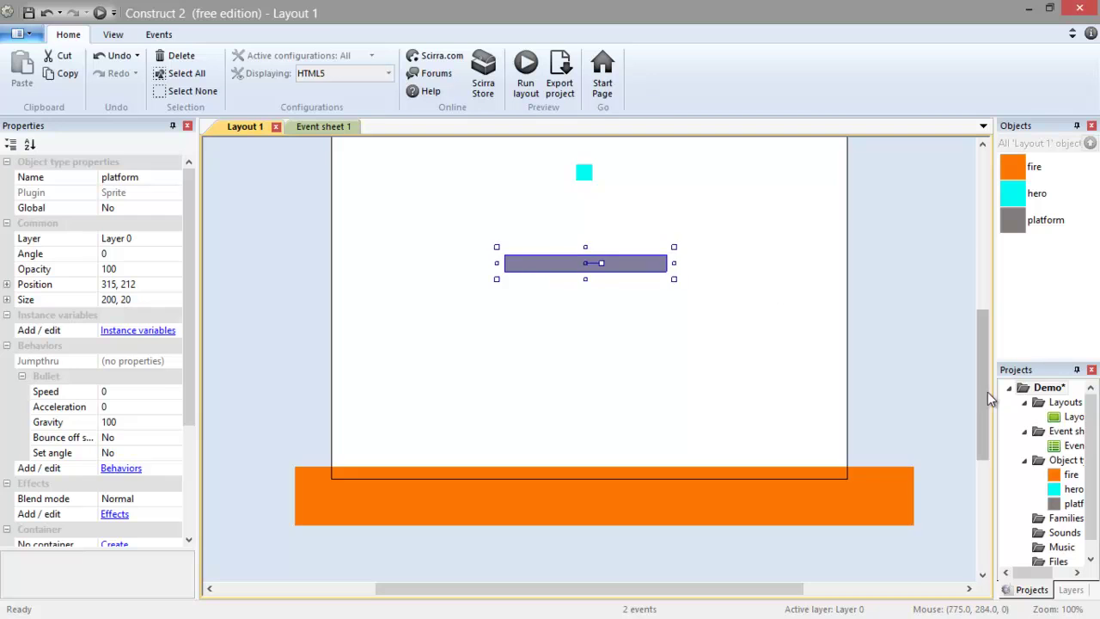
pyautogui.moveTo(986, 391)
pyautogui.mouseDown()
pyautogui.moveTo(980, 354)
pyautogui.moveTo(993, 376)
pyautogui.mouseUp()
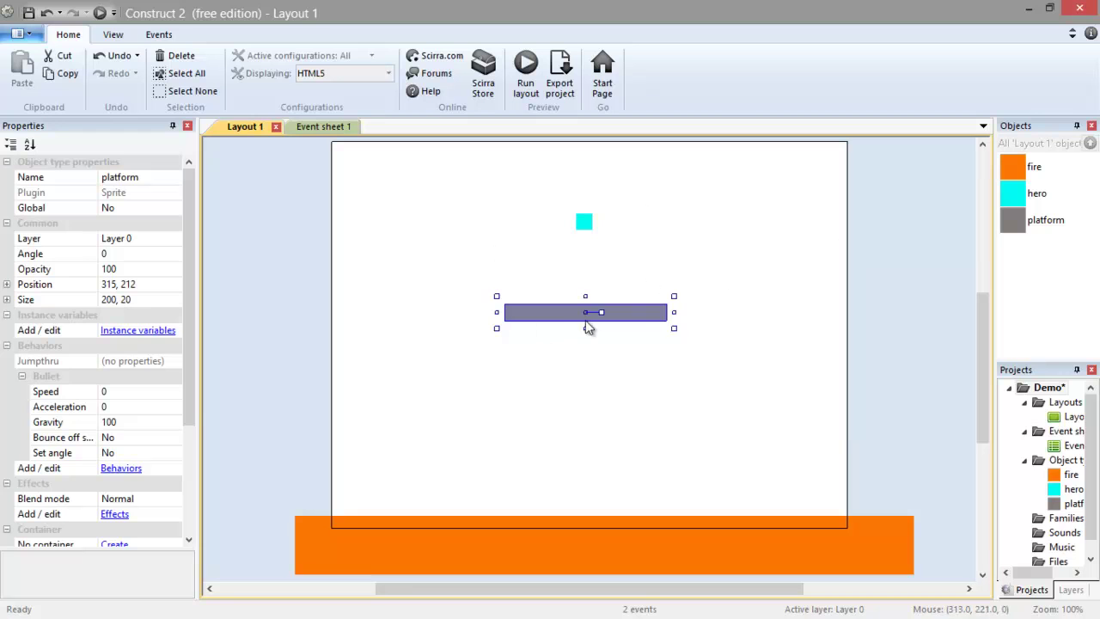
pyautogui.moveTo(550, 319); pyautogui.dragTo(550, 318)
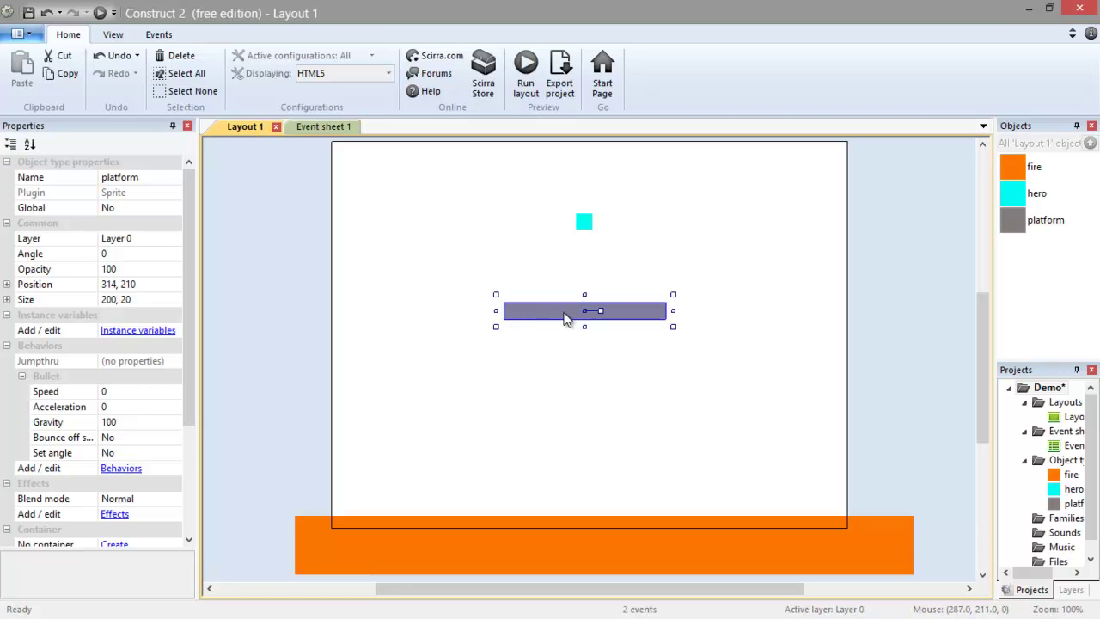
pyautogui.click(324, 128)
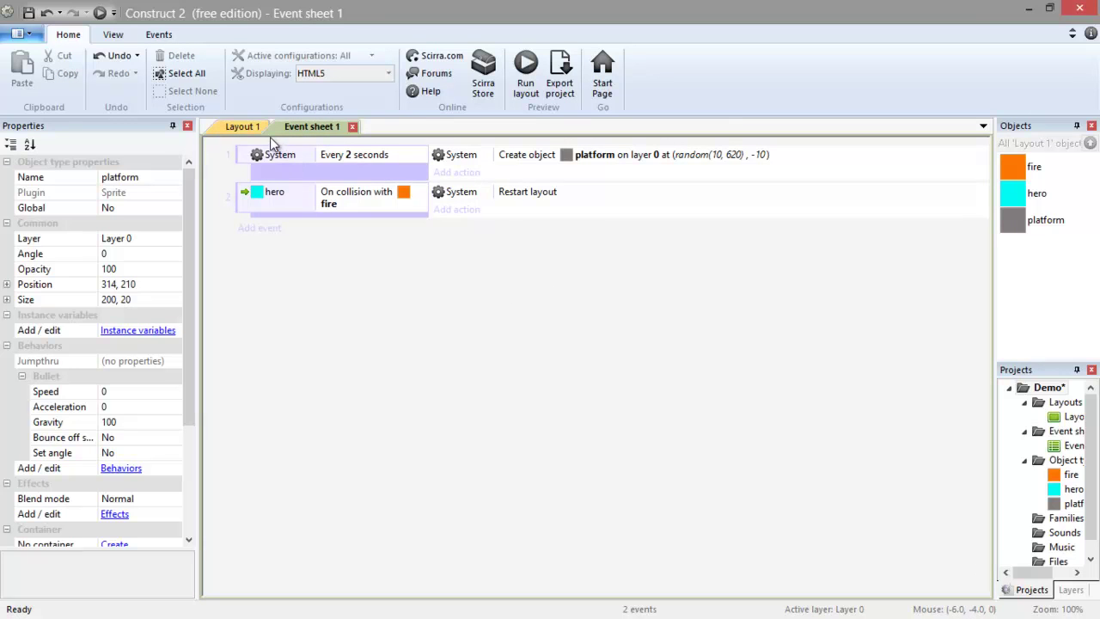
# Nudge the platform's position slightly in Layout 1, then return to the event sheet
pyautogui.click(247, 127)
pyautogui.moveTo(547, 314)
pyautogui.mouseDown()
pyautogui.moveTo(559, 306)
pyautogui.moveTo(553, 296)
pyautogui.moveTo(552, 518)
pyautogui.moveTo(548, 371)
pyautogui.moveTo(538, 508)
pyautogui.moveTo(523, 327)
pyautogui.moveTo(536, 332)
pyautogui.mouseUp()
pyautogui.click(323, 127)
# Add event 3 with the condition platform On collision with fire
pyautogui.click(263, 230)
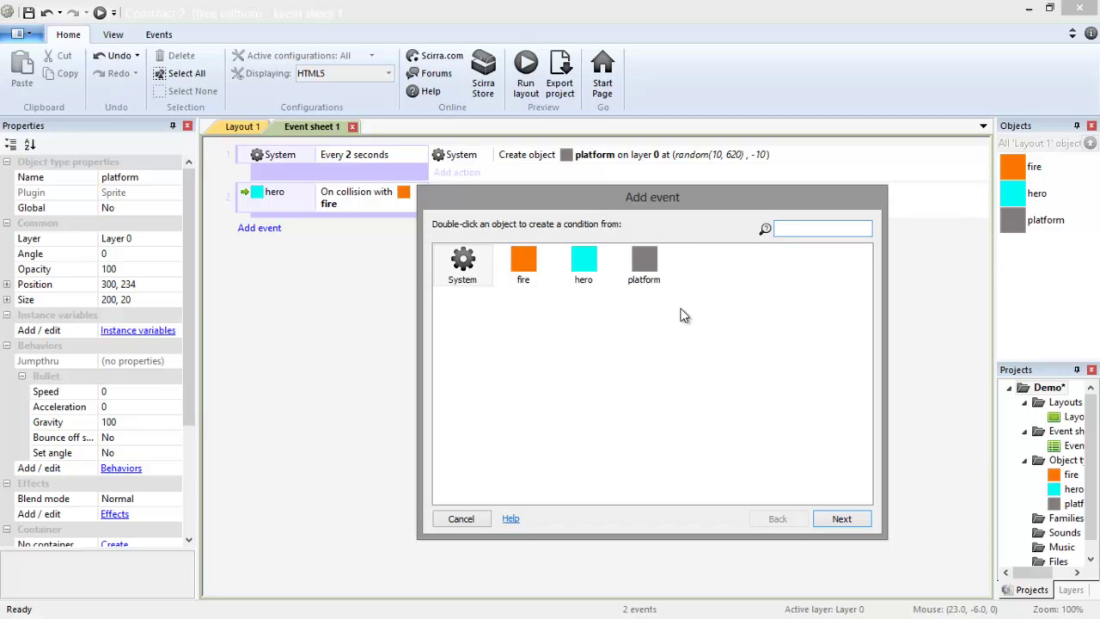
pyautogui.doubleClick(647, 262)
pyautogui.moveTo(872, 296); pyautogui.dragTo(856, 373)
pyautogui.doubleClick(718, 304)
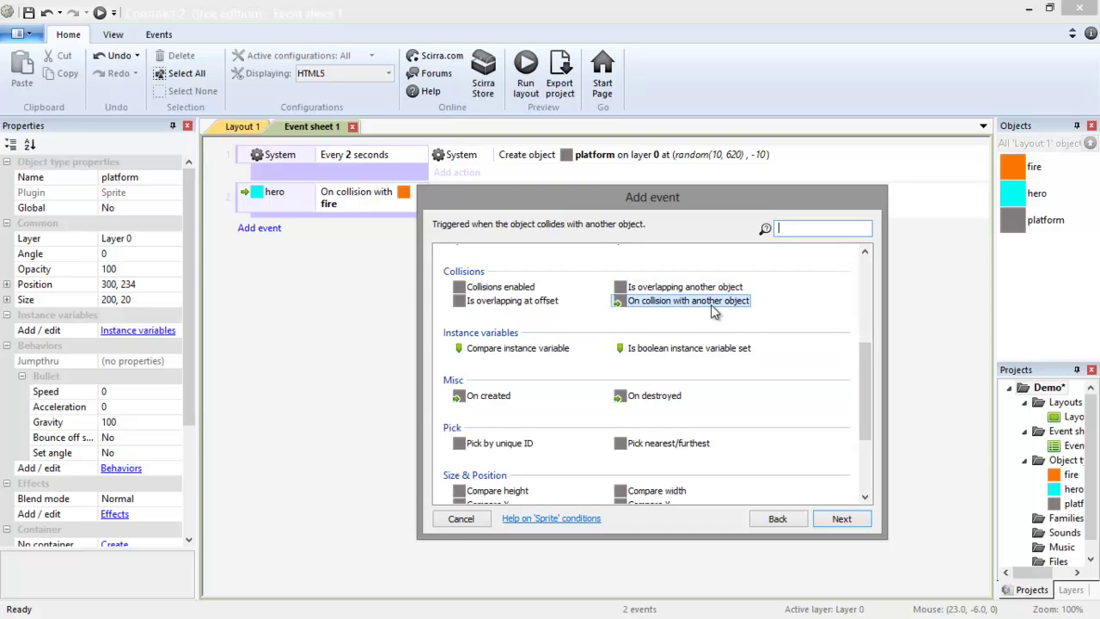
pyautogui.click(612, 342)
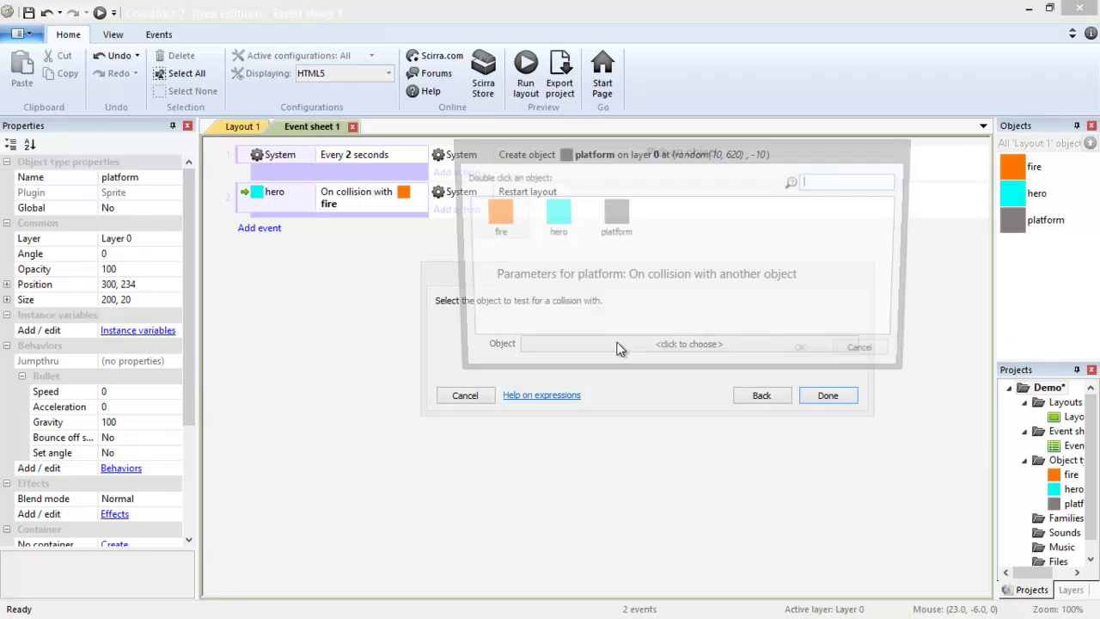
pyautogui.doubleClick(506, 225)
pyautogui.click(827, 410)
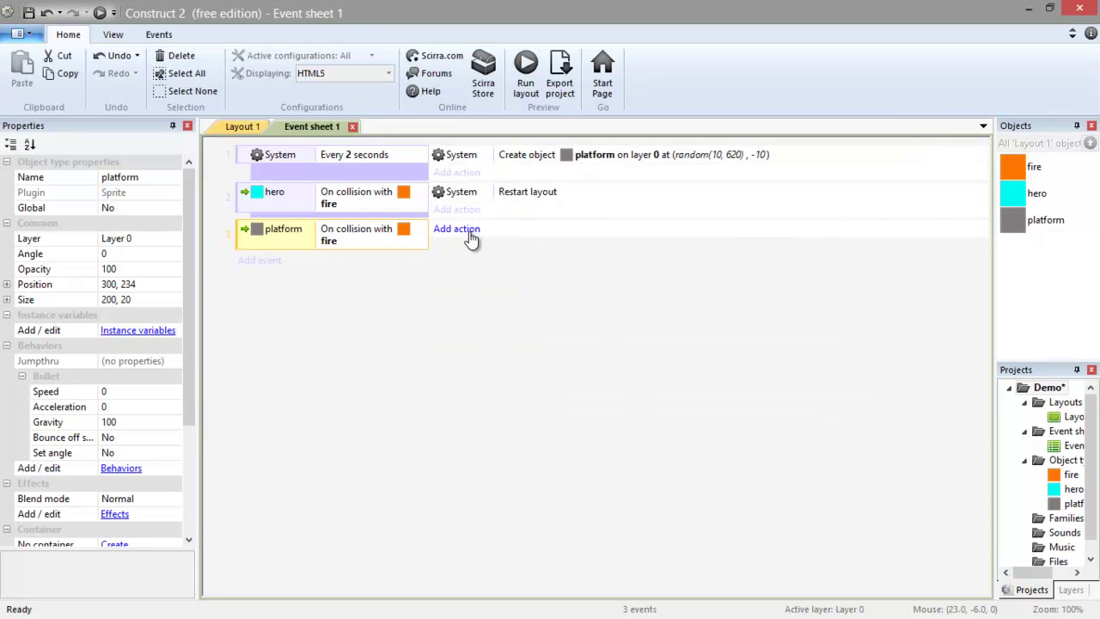
# Give event 3 the action platform Misc > Destroy
pyautogui.click(469, 231)
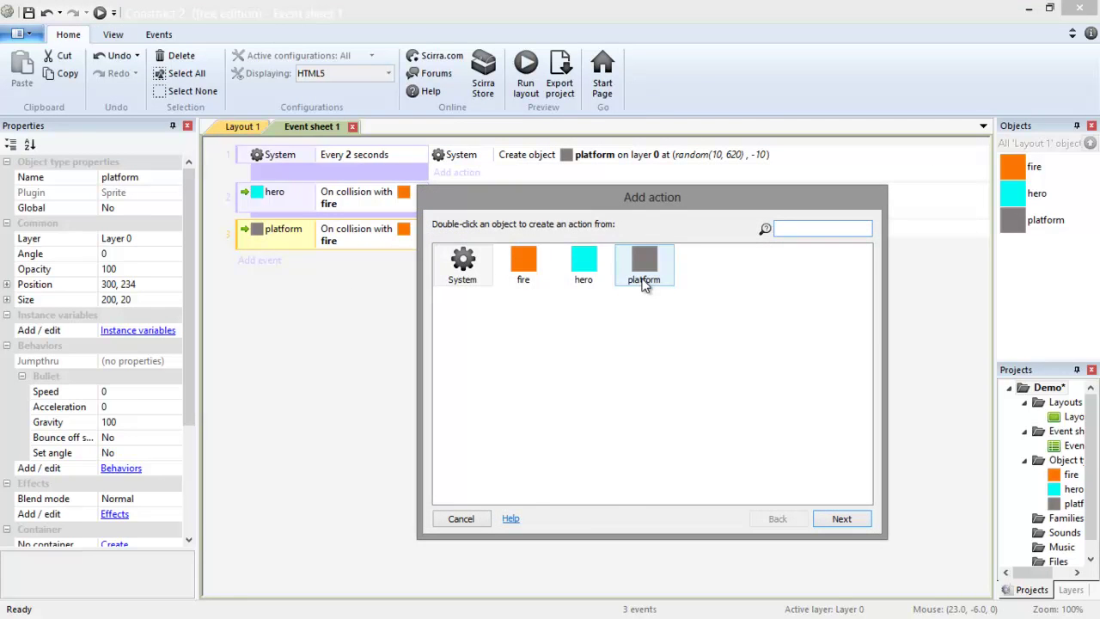
pyautogui.doubleClick(643, 263)
pyautogui.moveTo(868, 305); pyautogui.dragTo(863, 401)
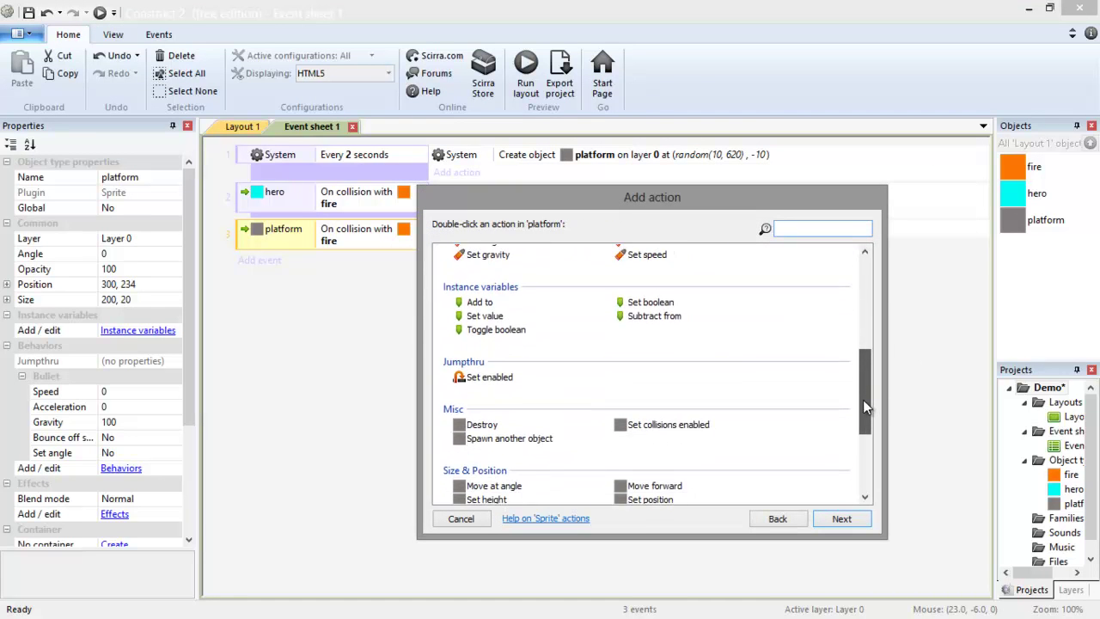
pyautogui.click(494, 439)
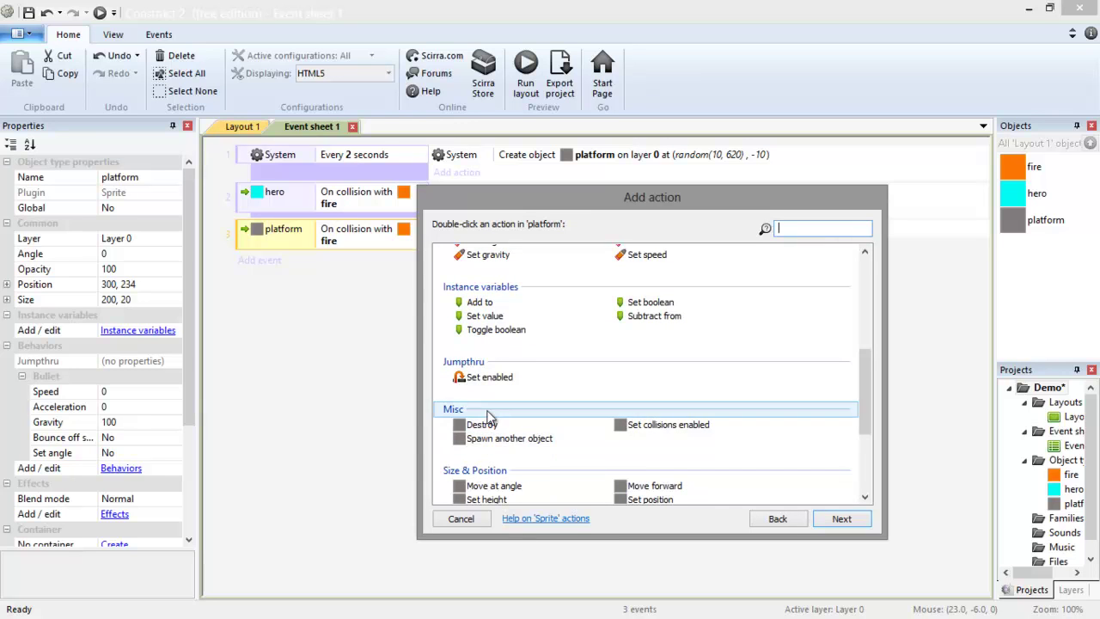
pyautogui.doubleClick(482, 424)
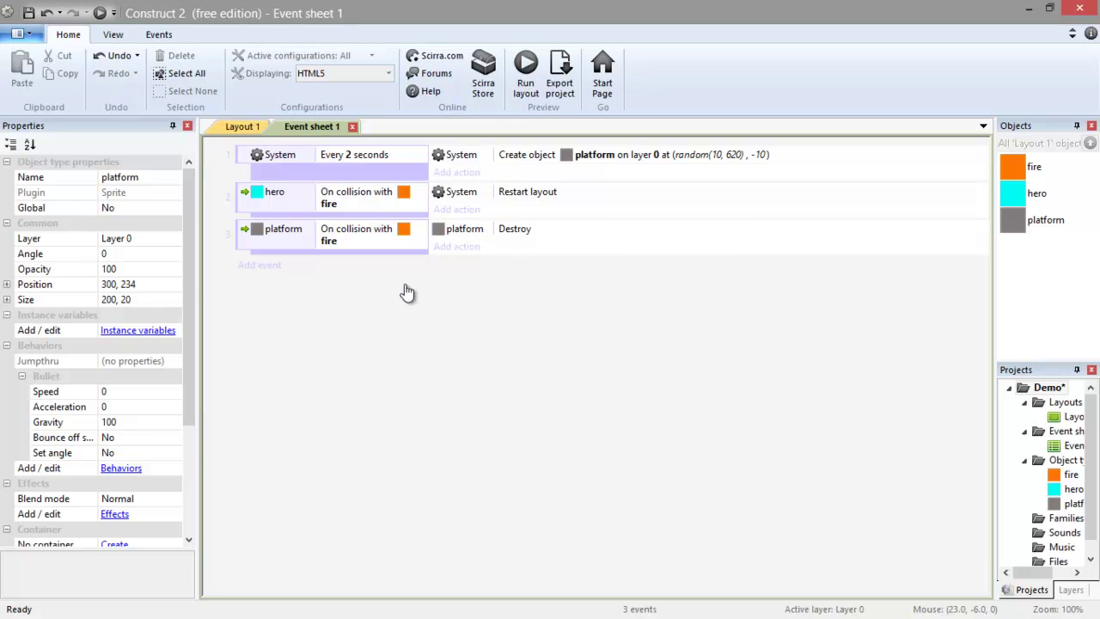
# Raise the platform to sit just below the hero in Layout 1, then run the layout preview
pyautogui.click(245, 128)
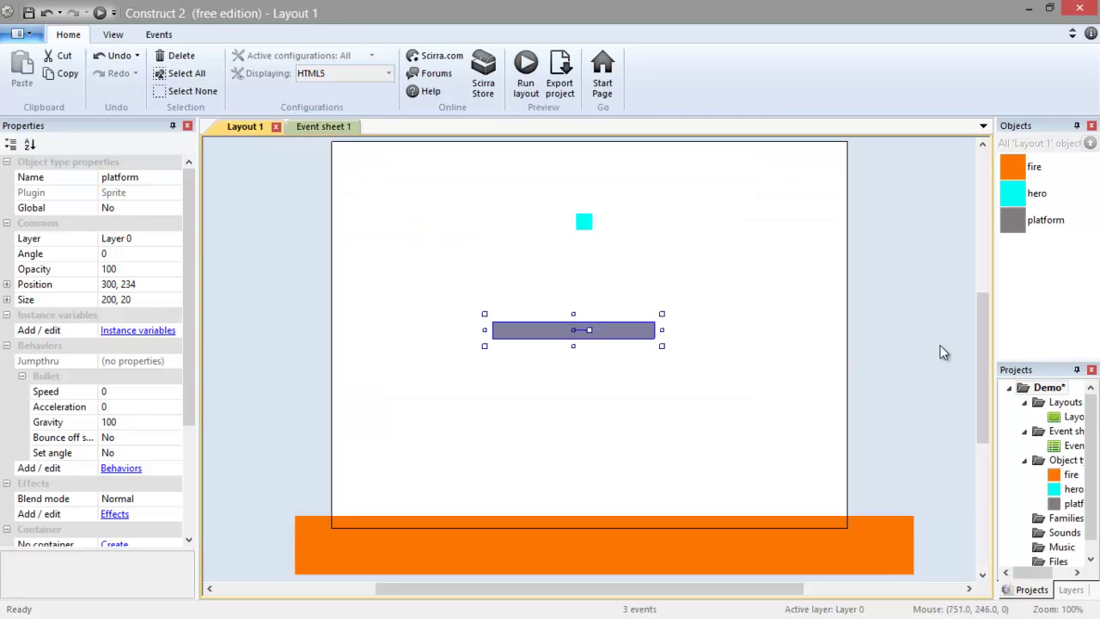
pyautogui.moveTo(982, 378)
pyautogui.mouseDown()
pyautogui.moveTo(989, 386)
pyautogui.moveTo(983, 377)
pyautogui.mouseUp()
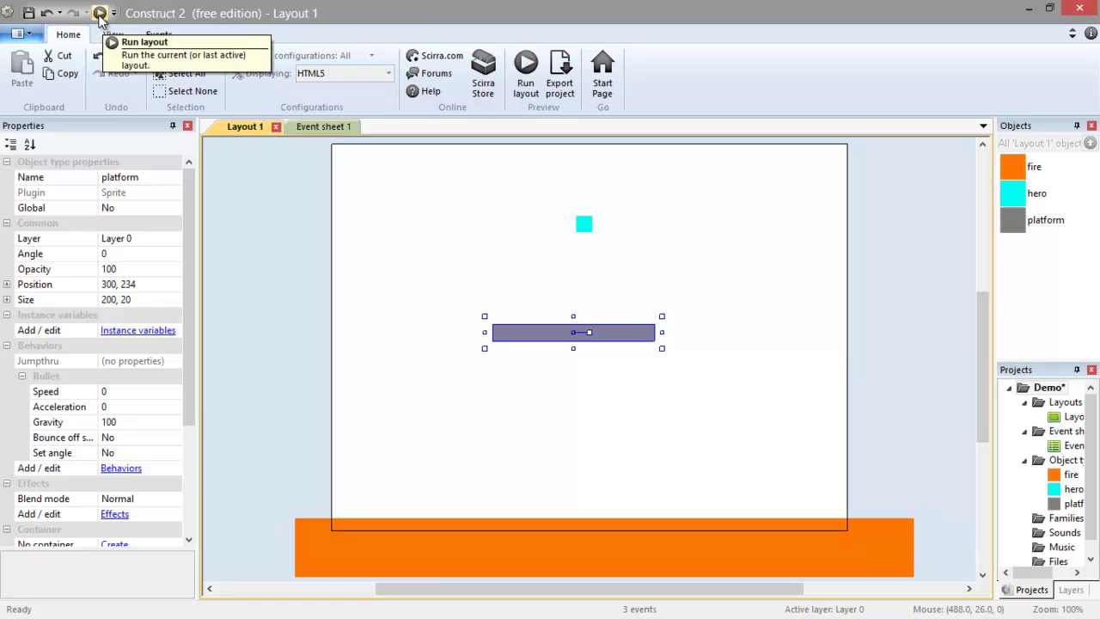
pyautogui.moveTo(607, 339); pyautogui.dragTo(625, 257)
pyautogui.moveTo(584, 225); pyautogui.dragTo(593, 189)
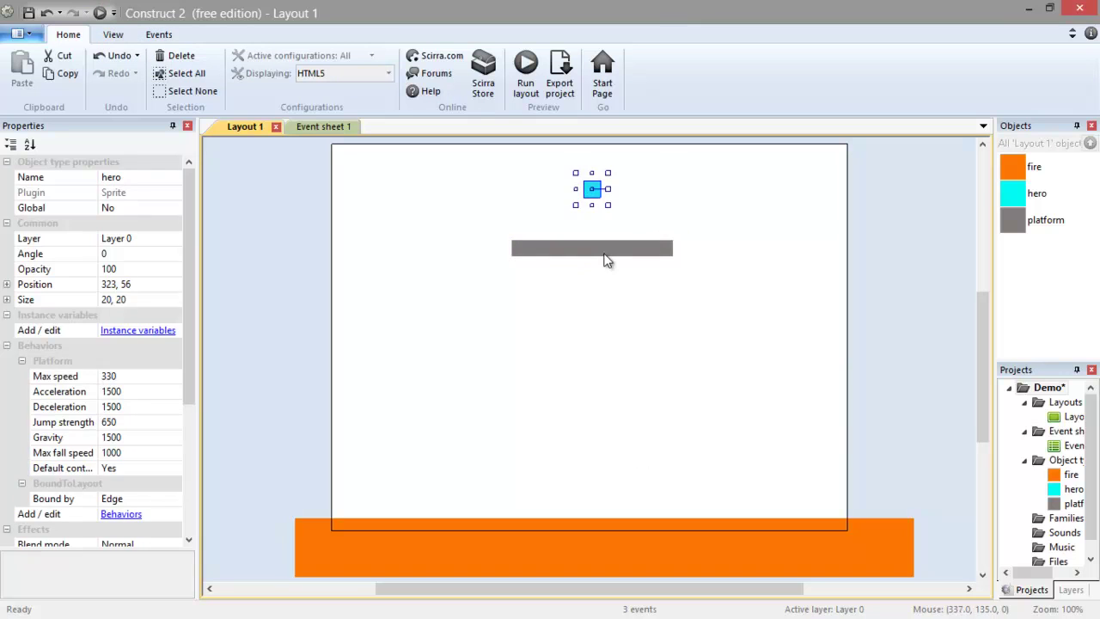
pyautogui.moveTo(605, 261); pyautogui.dragTo(605, 238)
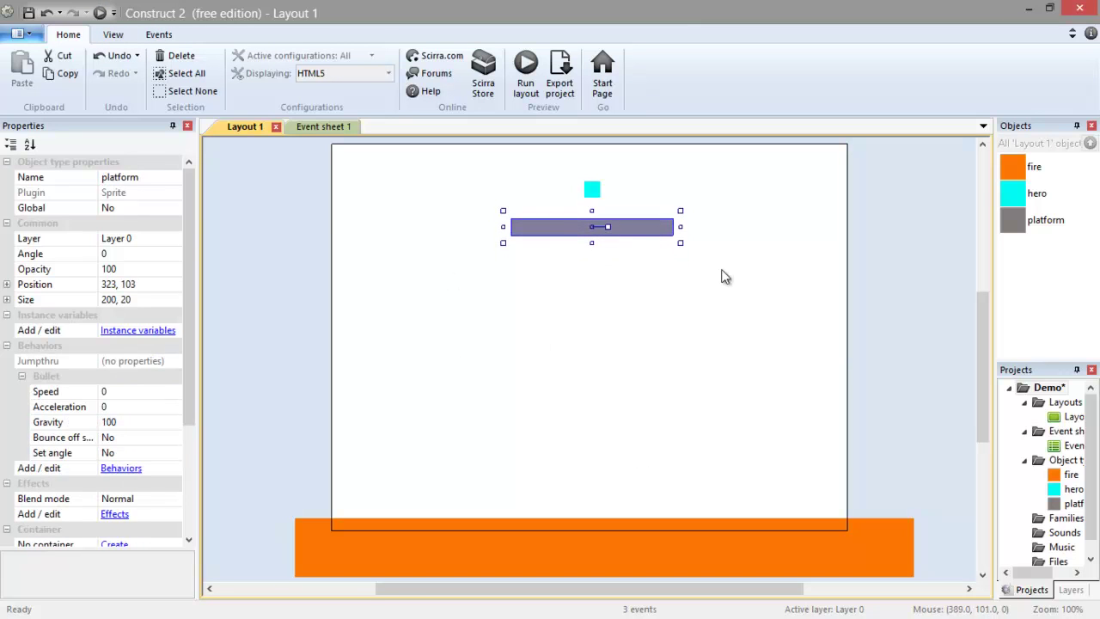
pyautogui.click(100, 13)
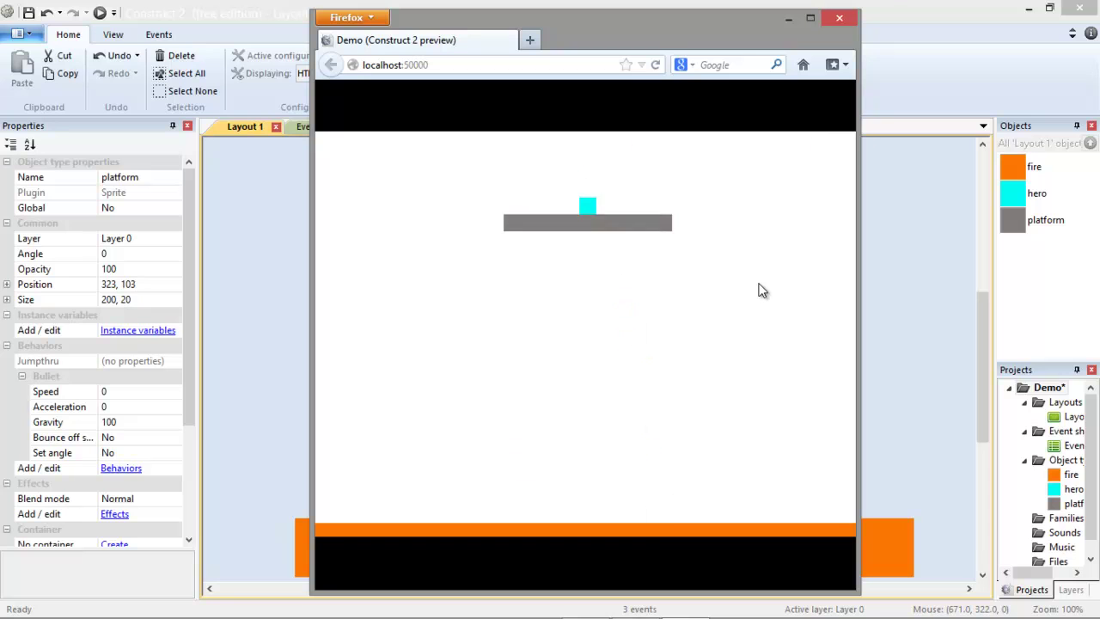
# Move the hero left, jump onto the left platform, then head back right
pyautogui.press('Left')
pyautogui.press('Up')
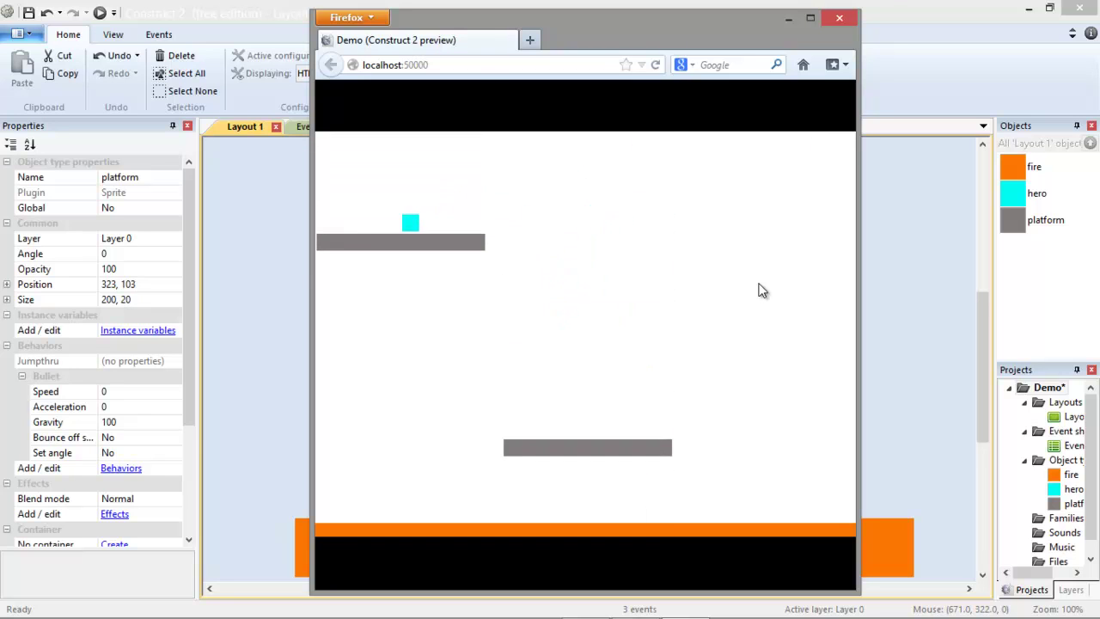
pyautogui.press('Right')
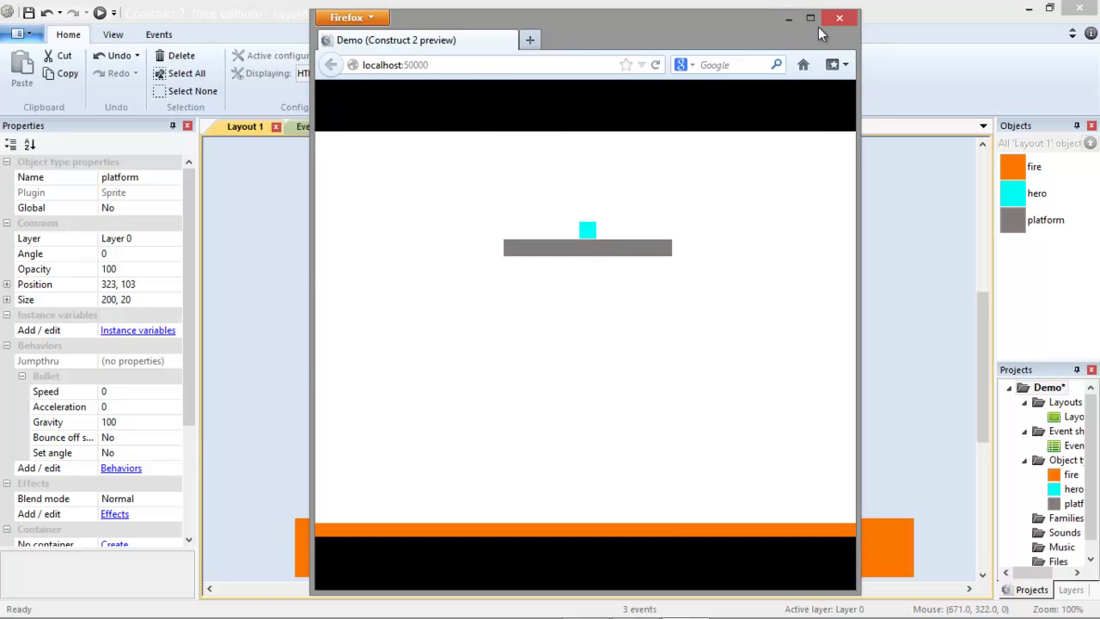
# Close the preview and change the hero's Platform jump strength from 650 to 1000
pyautogui.click(839, 18)
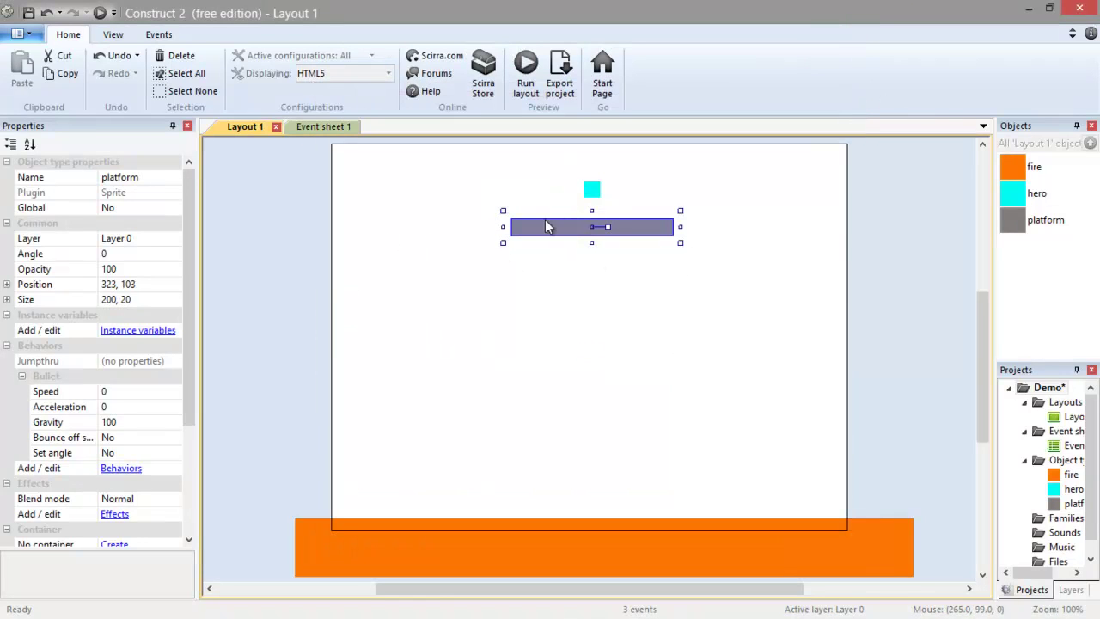
pyautogui.click(591, 194)
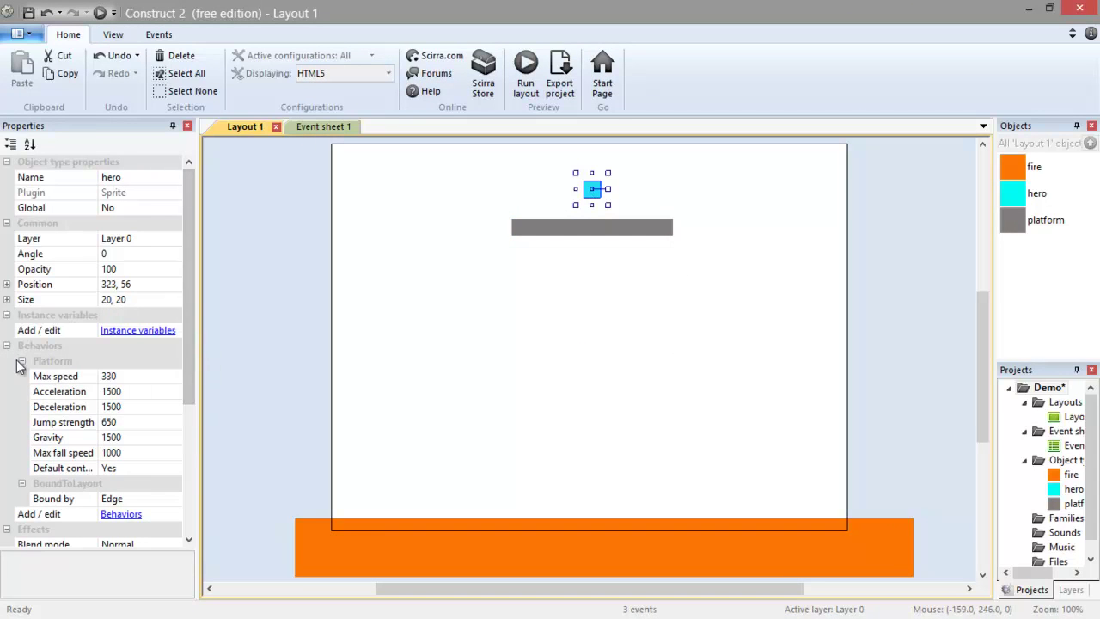
pyautogui.moveTo(190, 333); pyautogui.dragTo(191, 367)
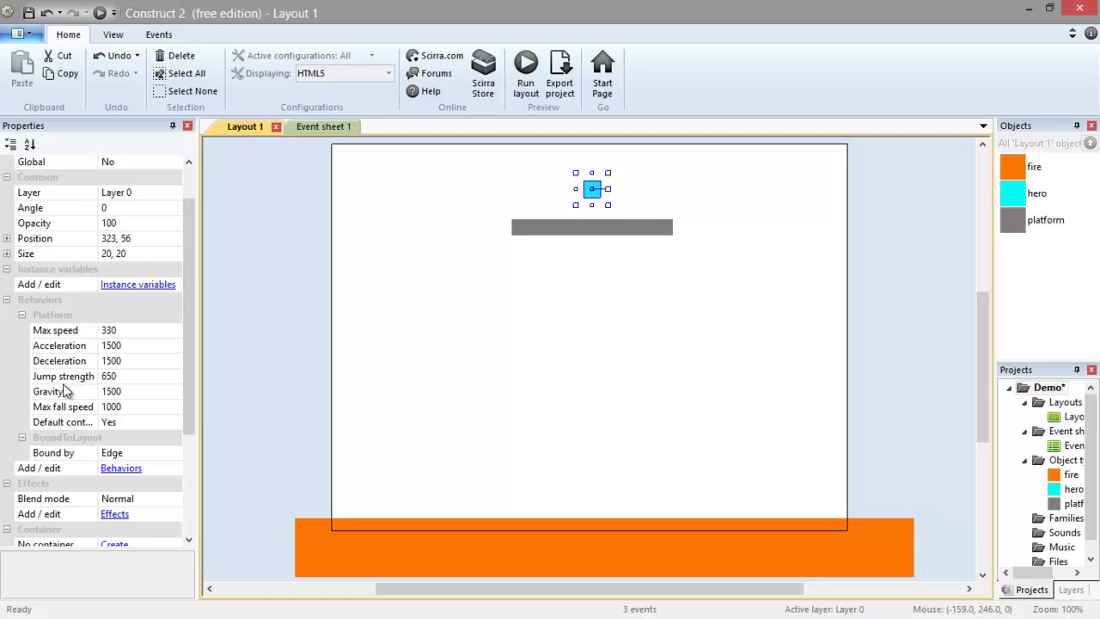
pyautogui.click(133, 382)
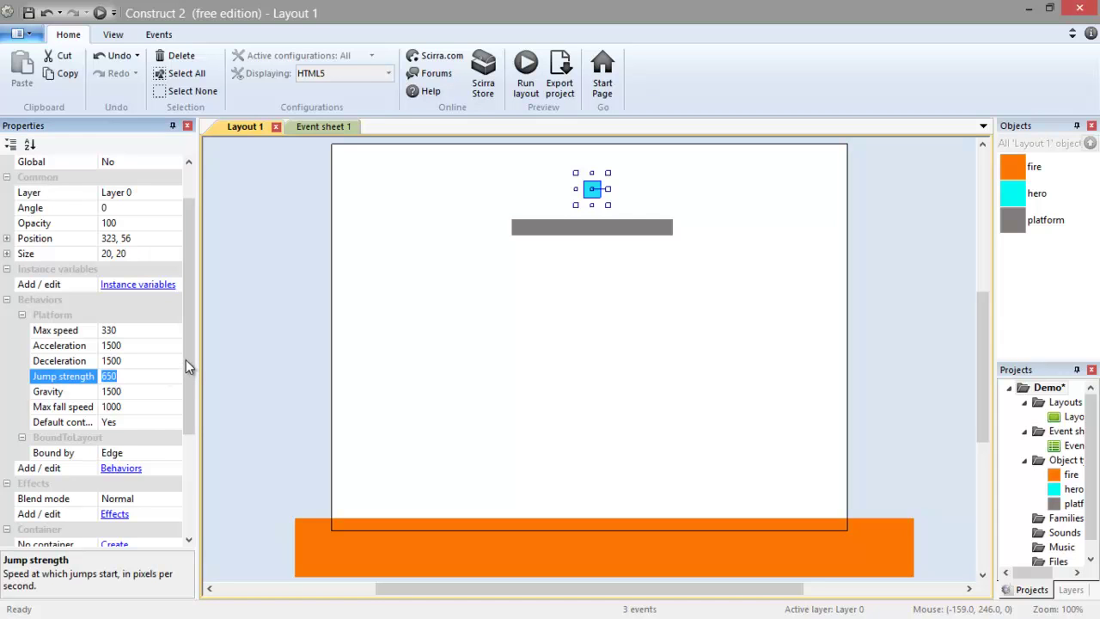
pyautogui.write('1000')
pyautogui.click(519, 386)
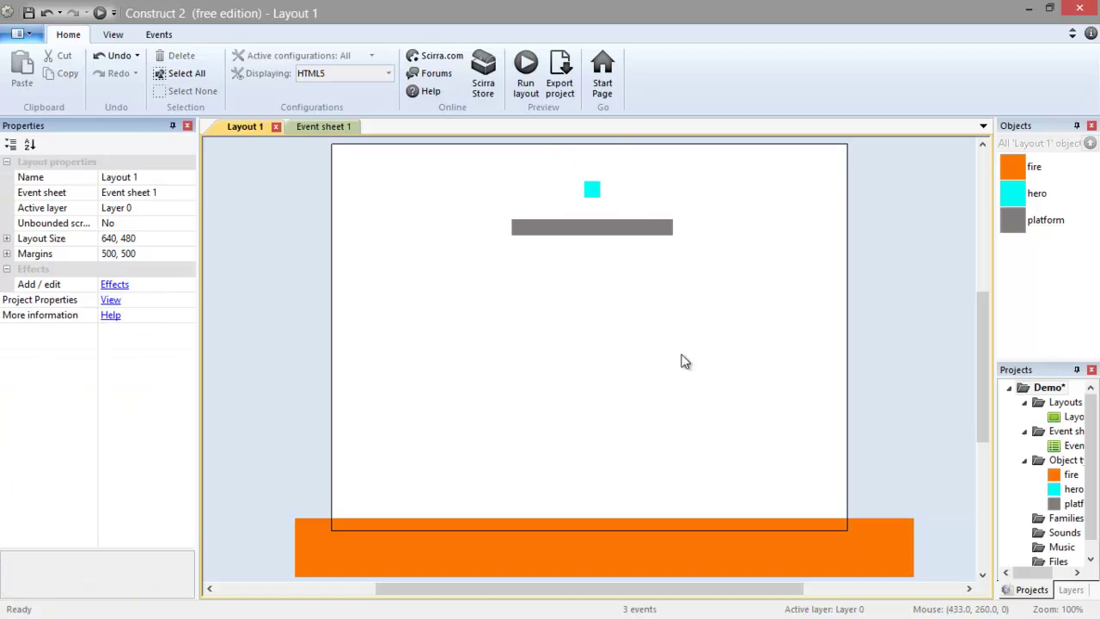
# Run the preview and jump the hero up across successive falling platforms toward the top
pyautogui.click(100, 14)
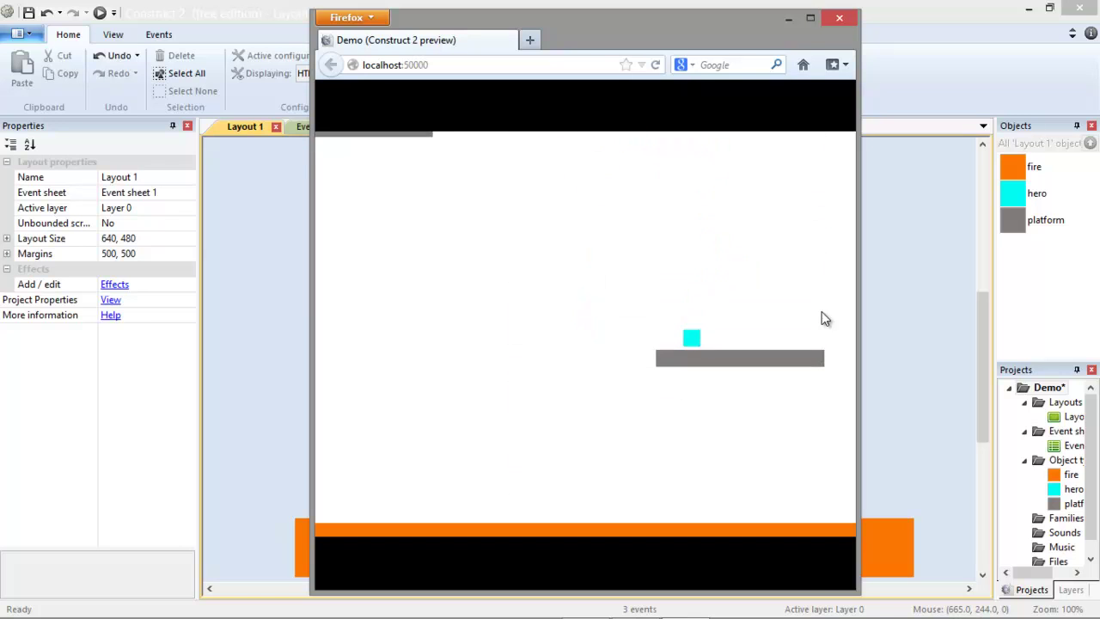
pyautogui.press('Left')
pyautogui.press('Right')
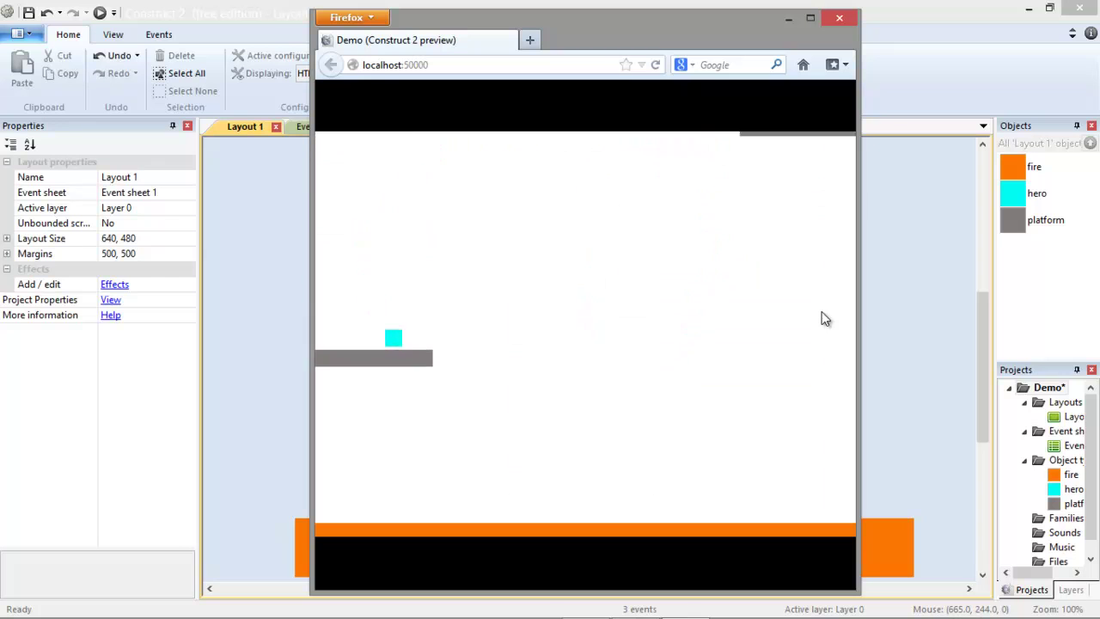
pyautogui.press('Up')
pyautogui.press('Right')
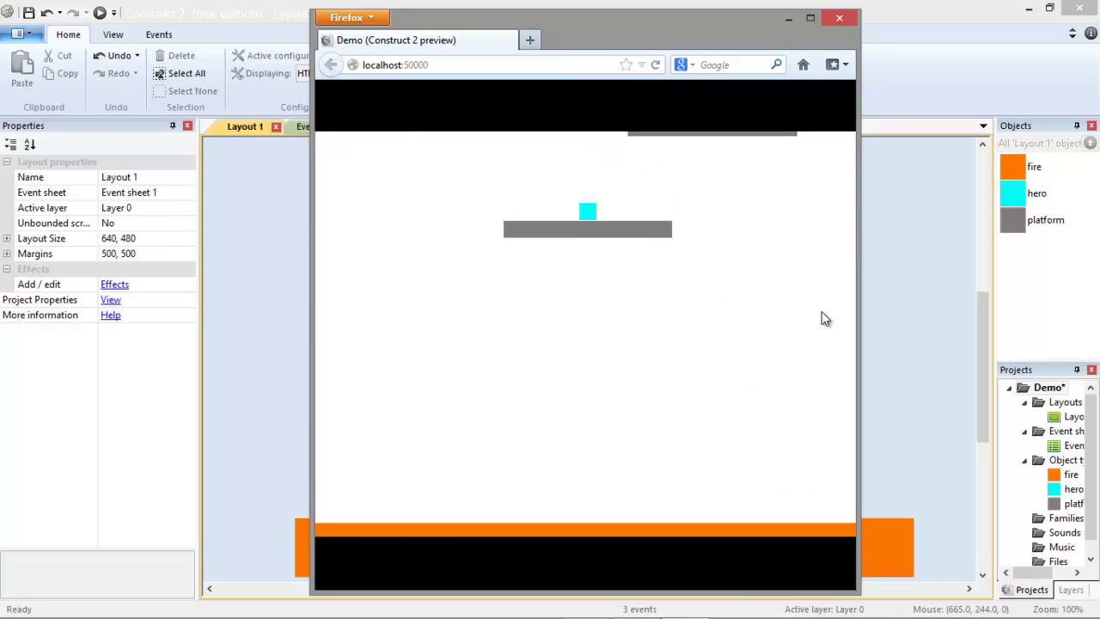
pyautogui.press('Right')
pyautogui.press('Up')
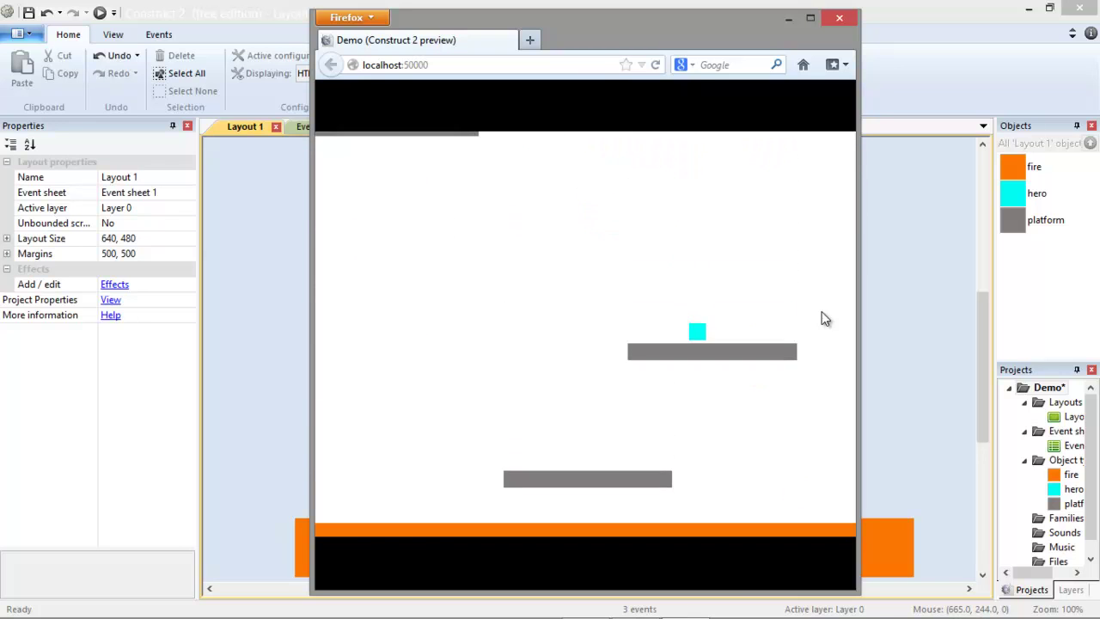
pyautogui.press('Up')
pyautogui.press('Left')
pyautogui.press('Right')
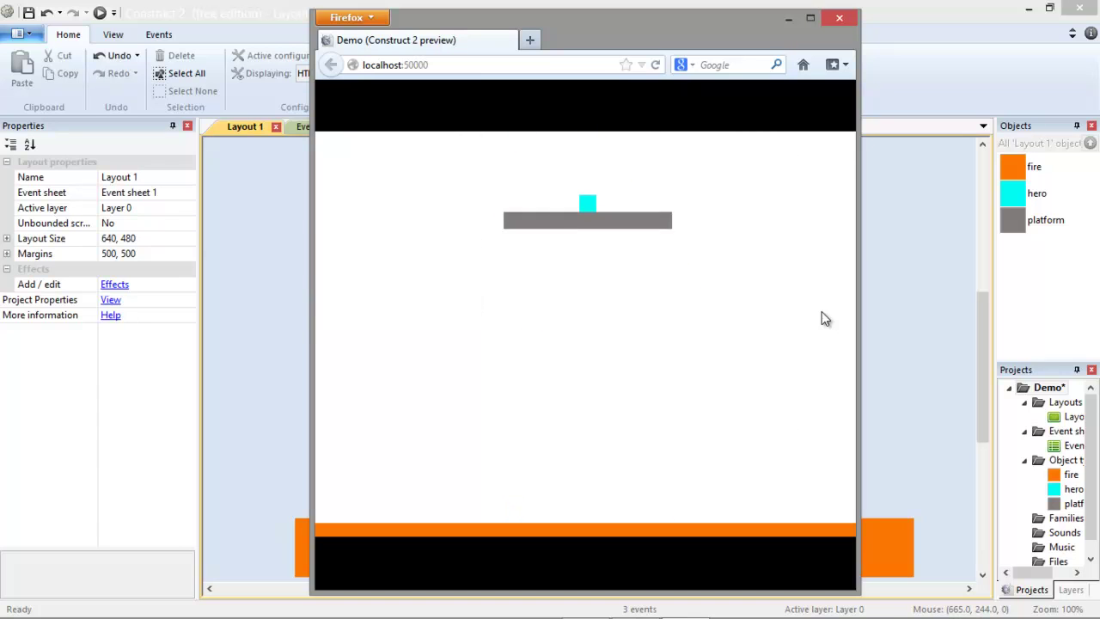
pyautogui.press('Up')
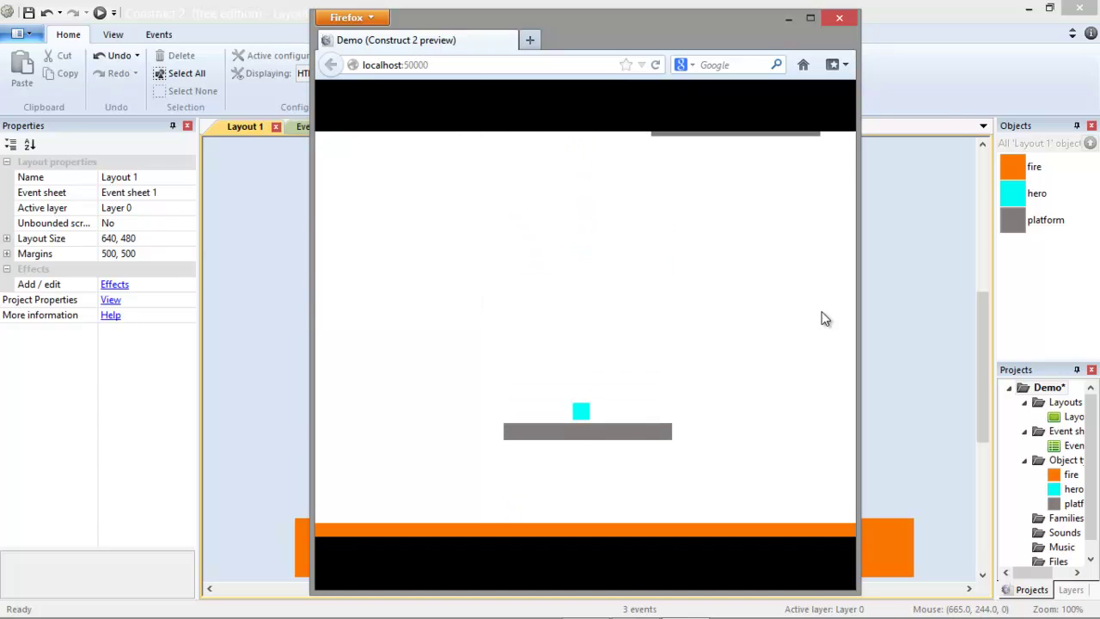
# Close the Firefox preview and return to the Layout 1 editor
pyautogui.click(843, 19)
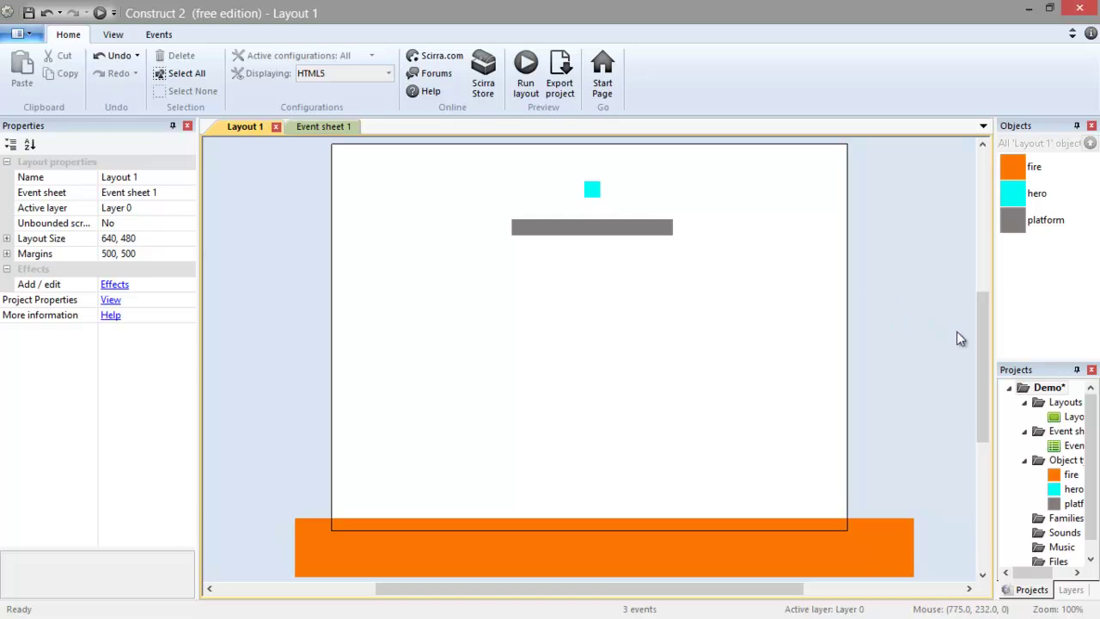
pyautogui.moveTo(984, 361); pyautogui.dragTo(978, 347)
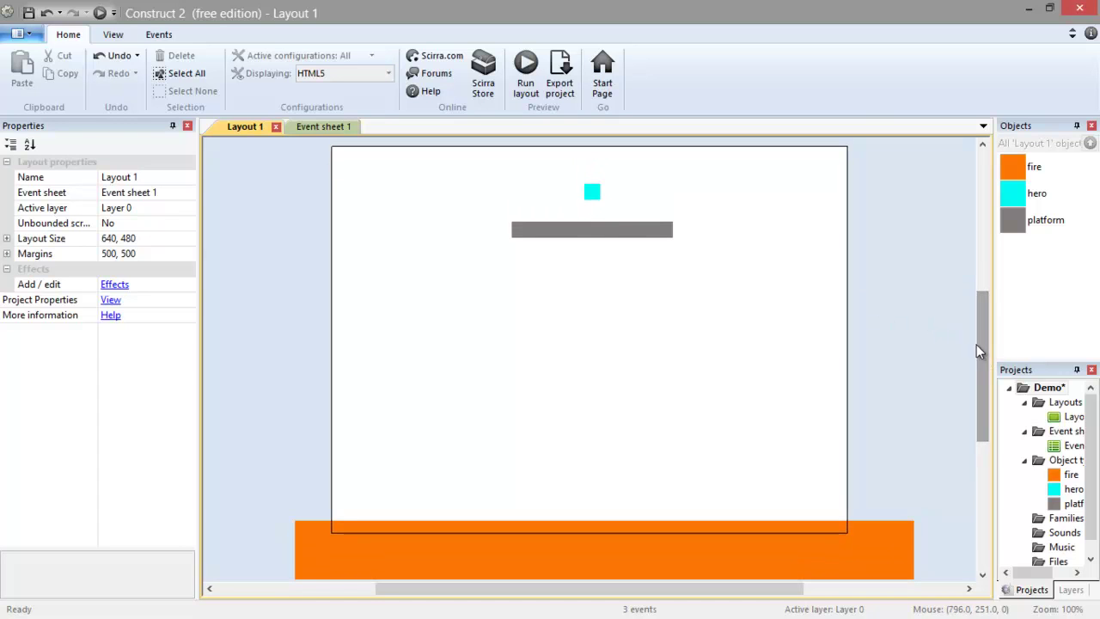